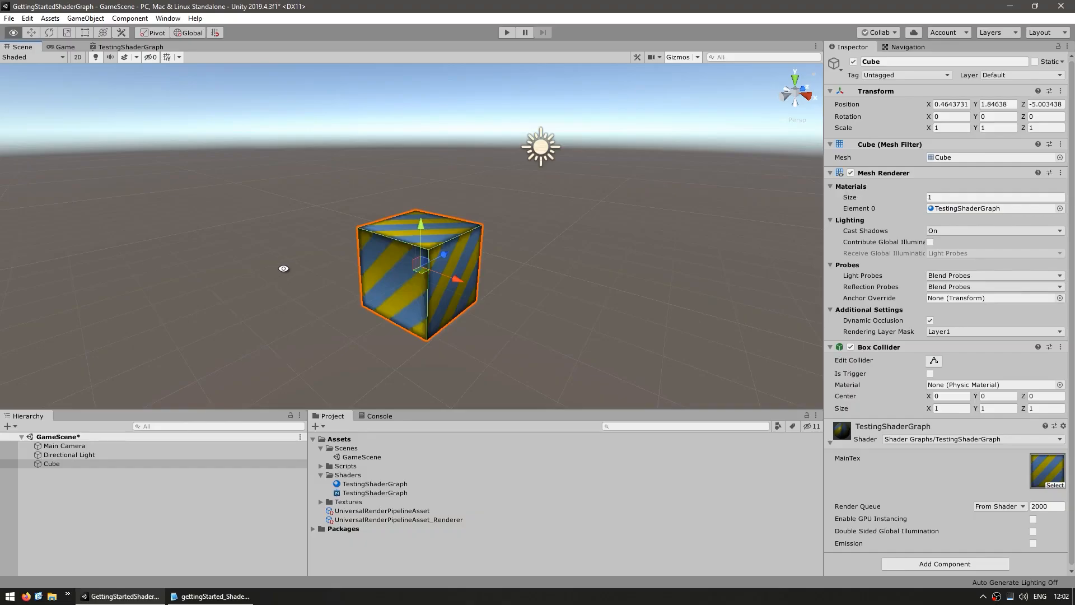
# - Try out different tints for the cube's material through its Color property
pyautogui.keyDown('alt'); pyautogui.moveTo(359, 314); pyautogui.dragTo(343, 279); pyautogui.keyUp('alt')
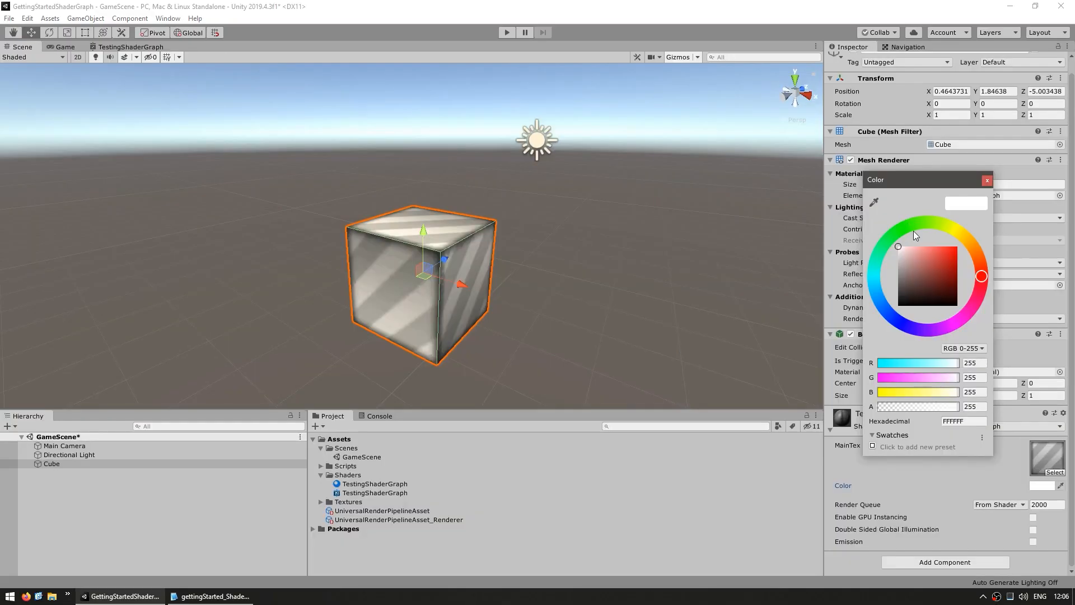
pyautogui.moveTo(913, 230); pyautogui.dragTo(997, 208)
pyautogui.moveTo(987, 269); pyautogui.dragTo(941, 166)
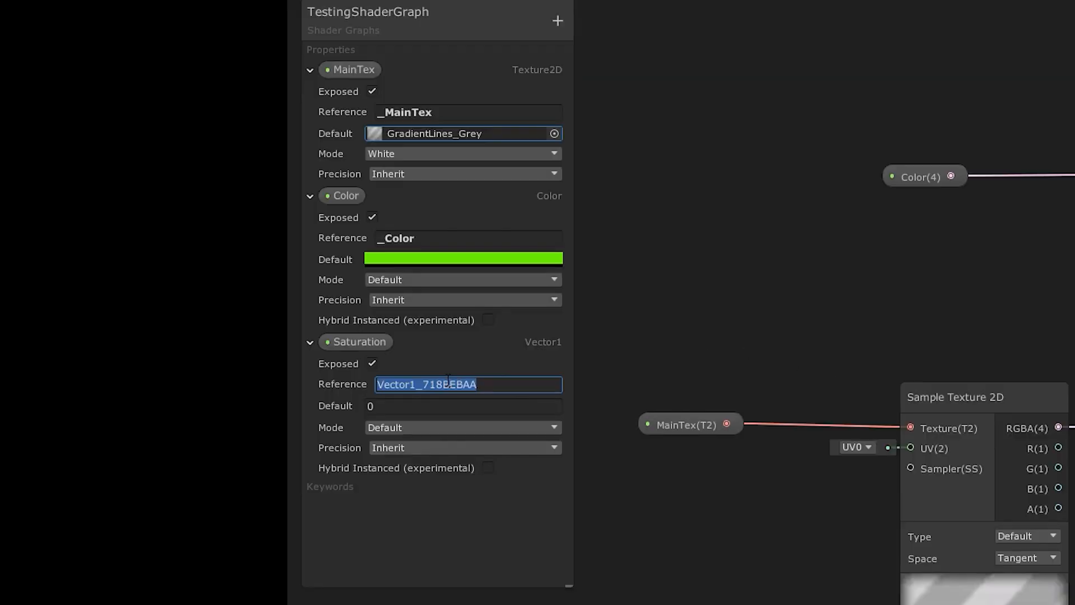
# - Replace the Saturation property's reference with a name starting "_Satu" and vary the cube material's Color
pyautogui.write('_S')
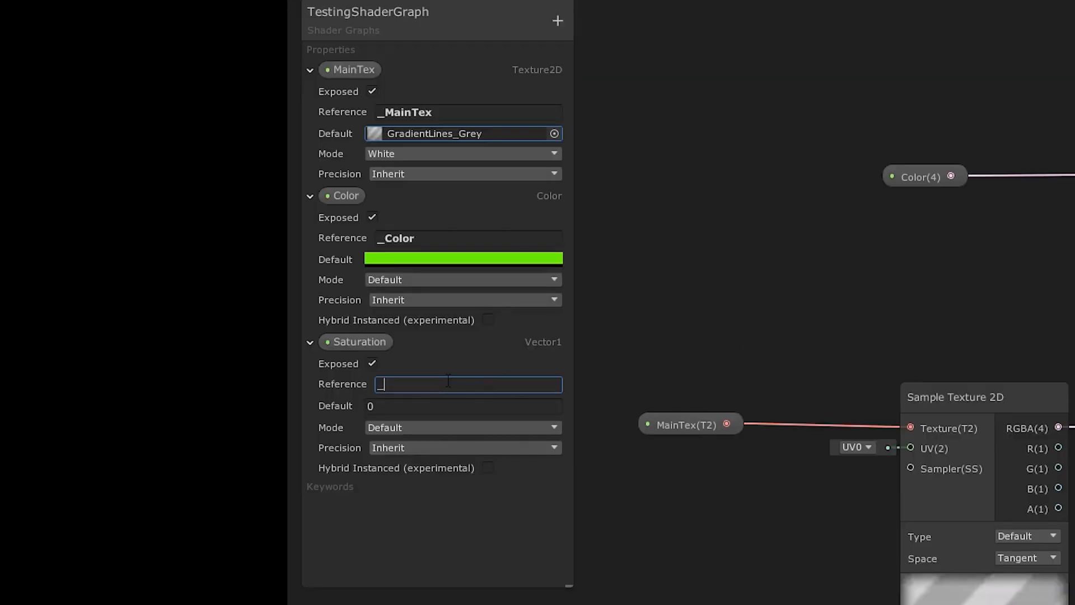
pyautogui.write('atu')
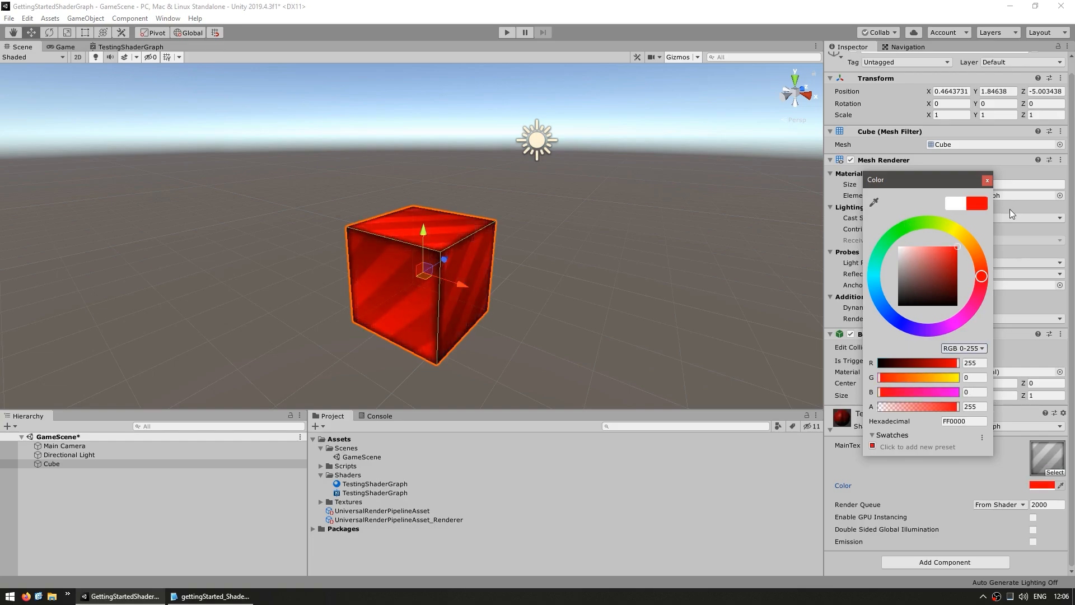
pyautogui.moveTo(958, 228); pyautogui.dragTo(712, 301)
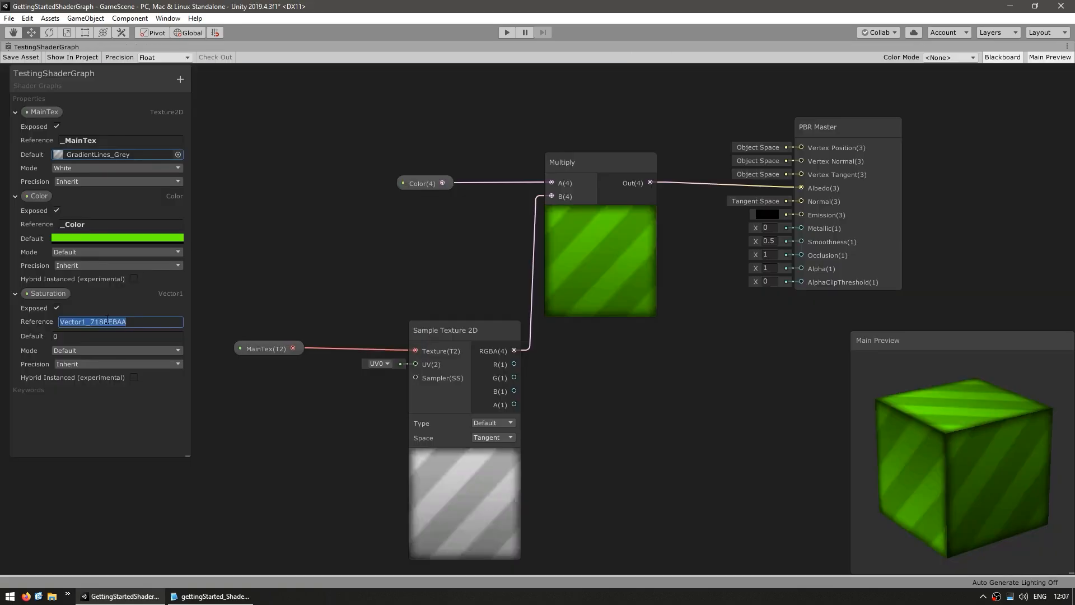
pyautogui.press('BackSpace')
pyautogui.write('Satu')
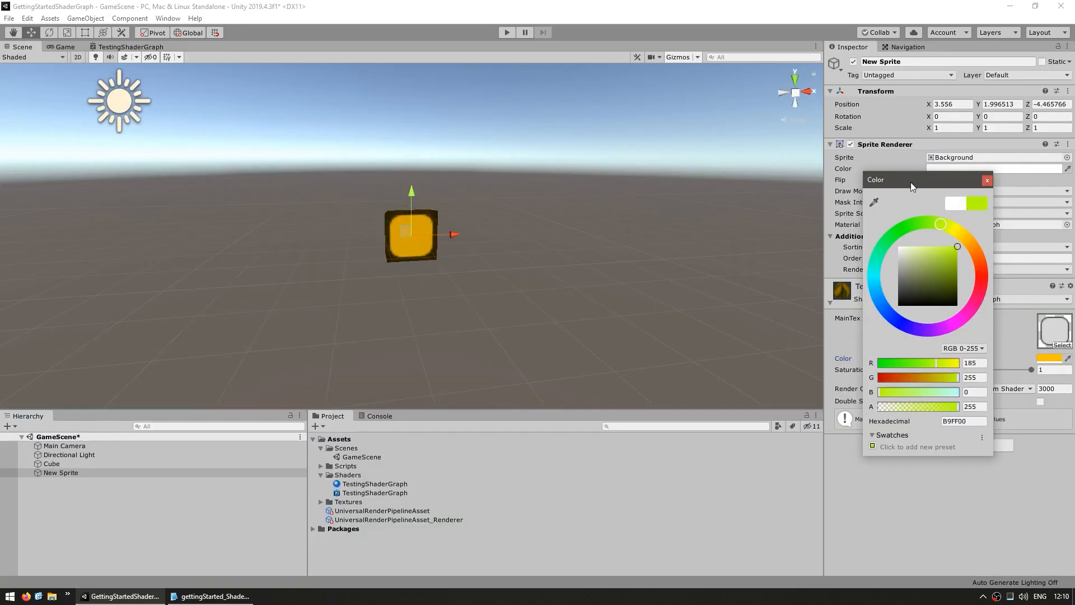
pyautogui.keyDown('alt'); pyautogui.moveTo(506, 279); pyautogui.dragTo(528, 291); pyautogui.keyUp('alt')
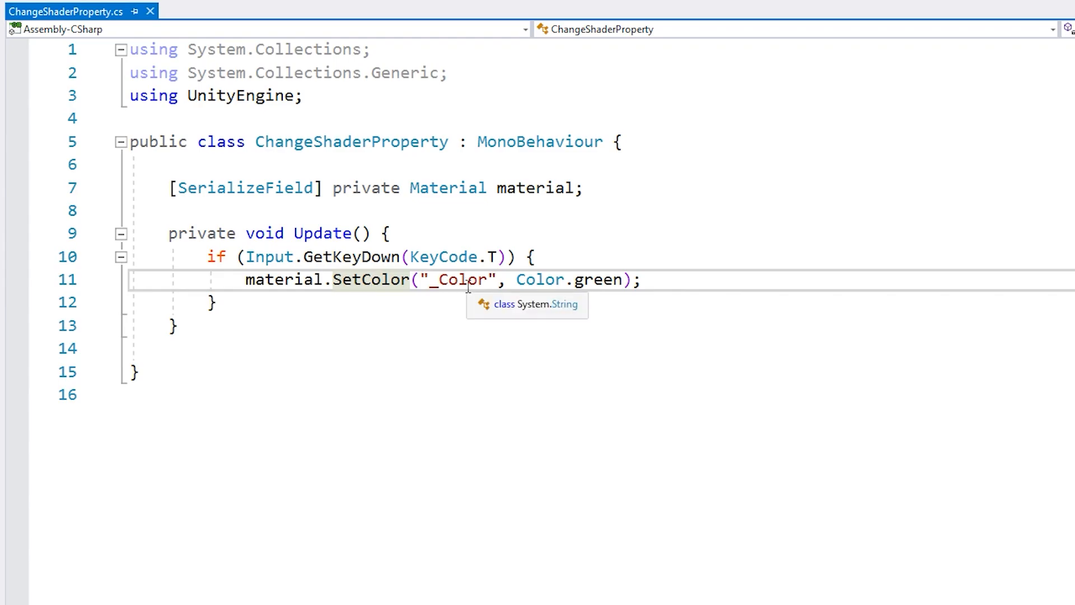
pyautogui.moveTo(546, 279); pyautogui.dragTo(599, 284)
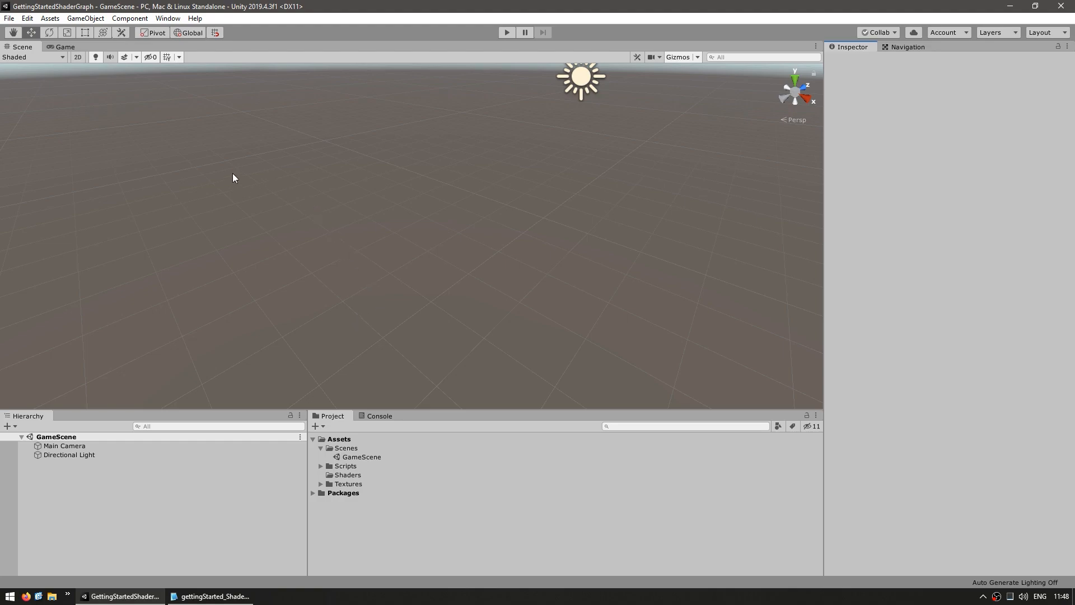
# - Check the Universal RP and Shader Graph package entries in the Package Manager, and close it
pyautogui.click(168, 19)
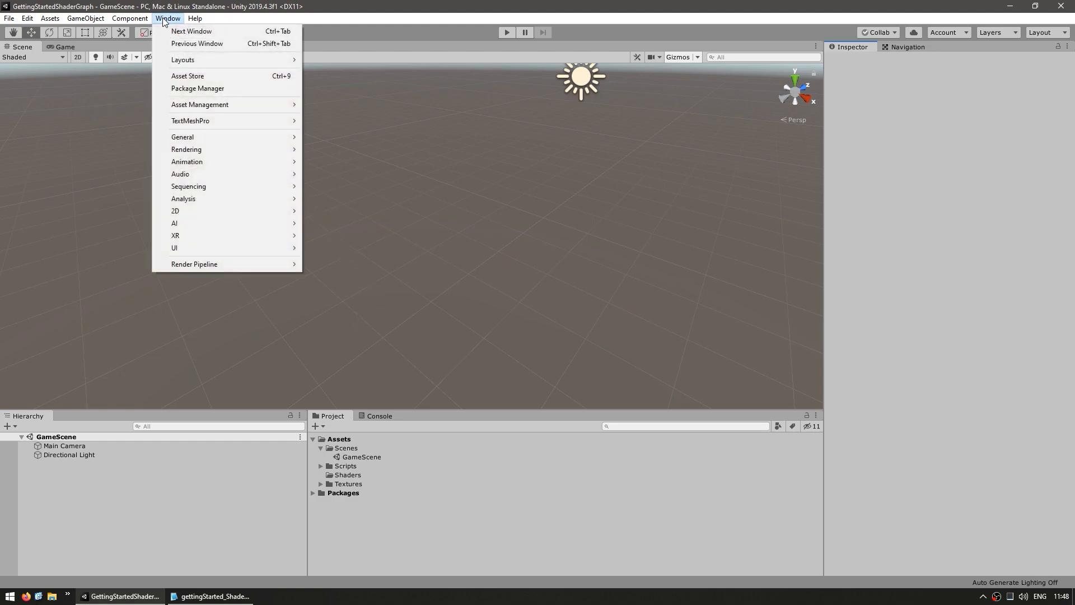
pyautogui.click(197, 93)
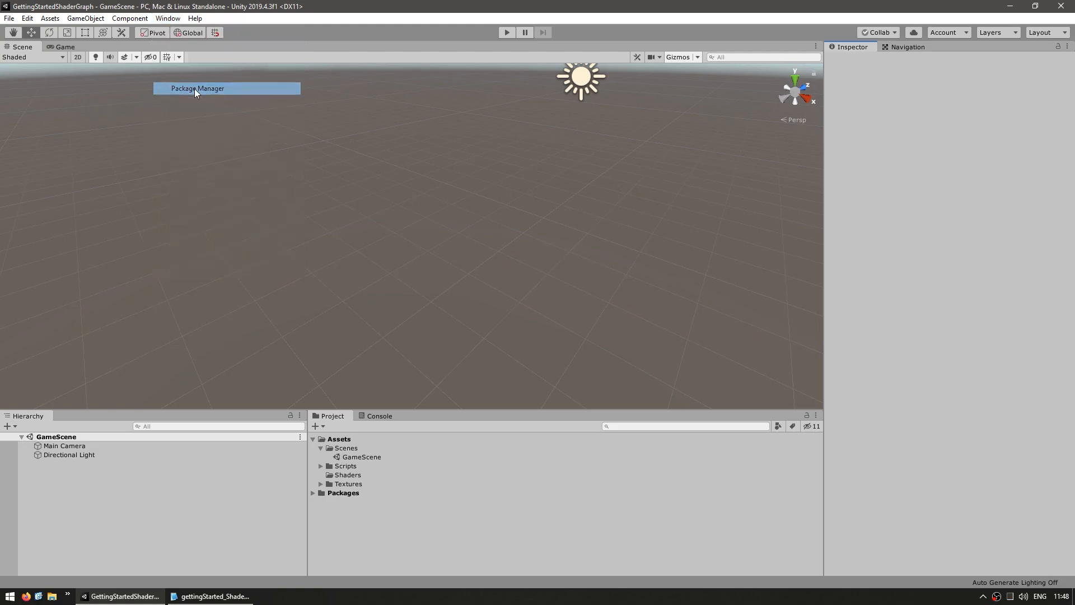
pyautogui.scroll(-10, 180, 257)
pyautogui.scroll(-6, 180, 261)
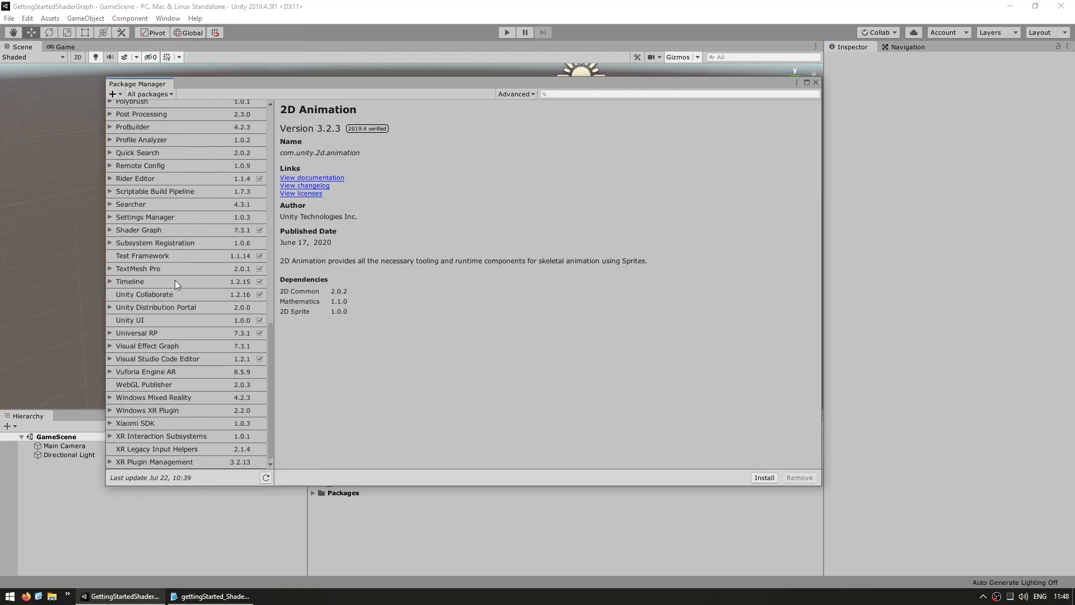
pyautogui.scroll(10, 219, 304)
pyautogui.scroll(-10, 220, 304)
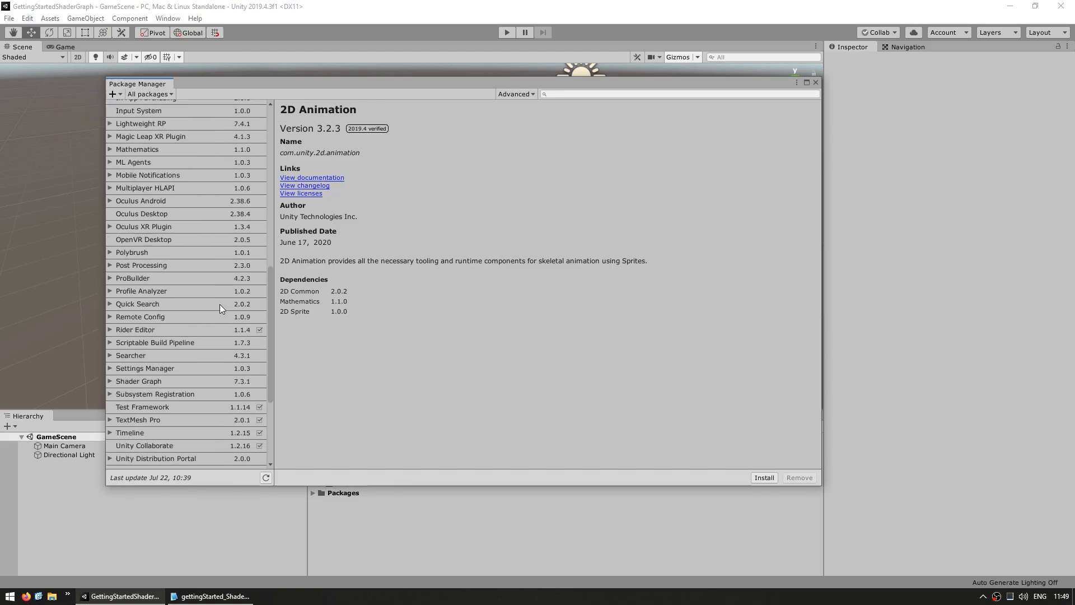
pyautogui.click(141, 333)
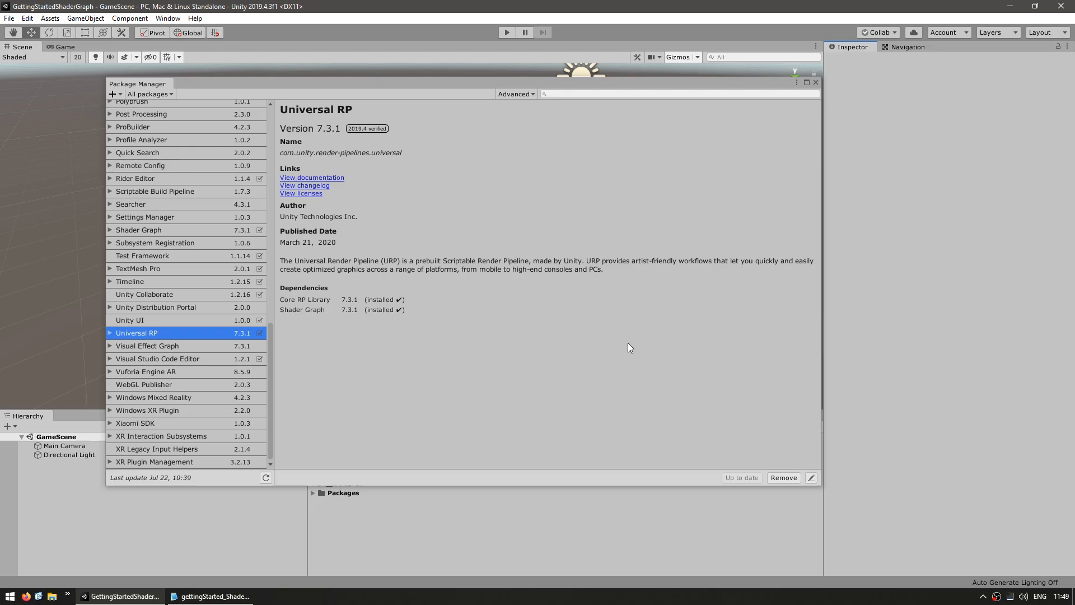
pyautogui.click(141, 230)
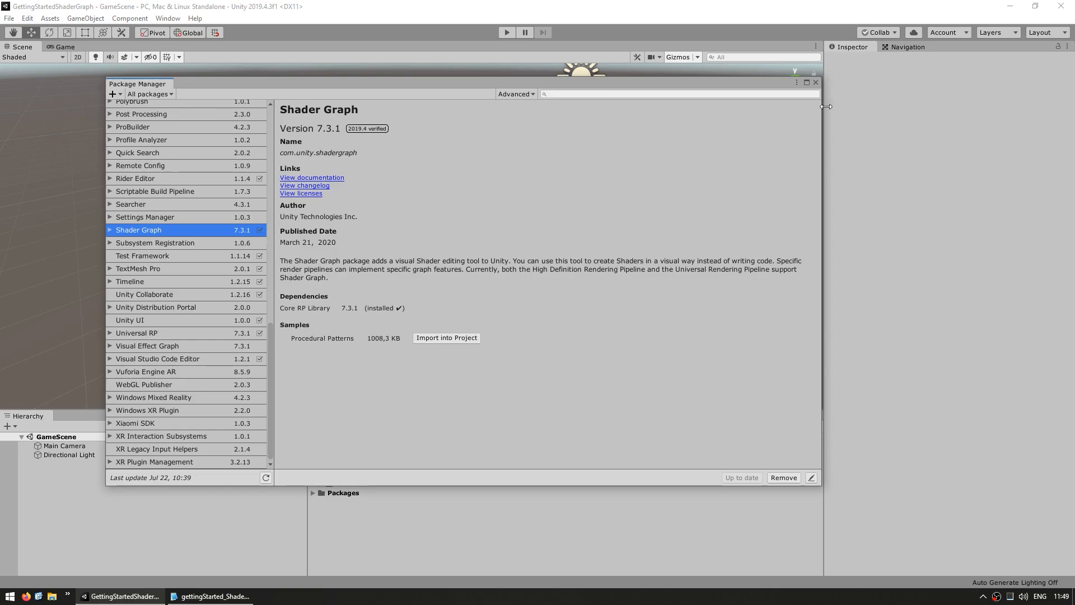
pyautogui.click(815, 83)
# - Open the Graphics category of the project settings
pyautogui.click(27, 18)
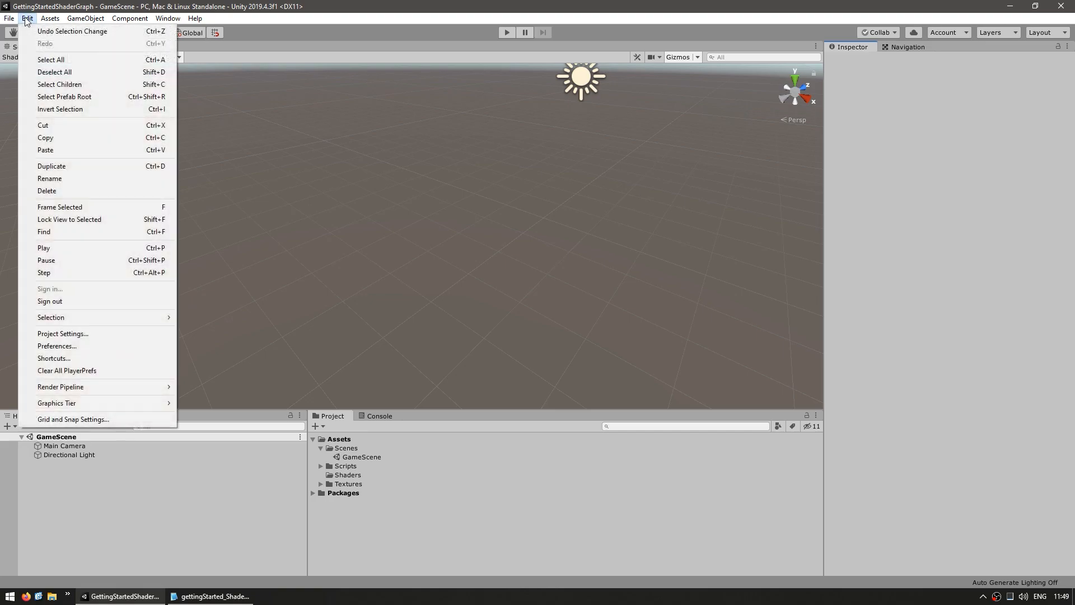
pyautogui.click(74, 334)
pyautogui.click(393, 101)
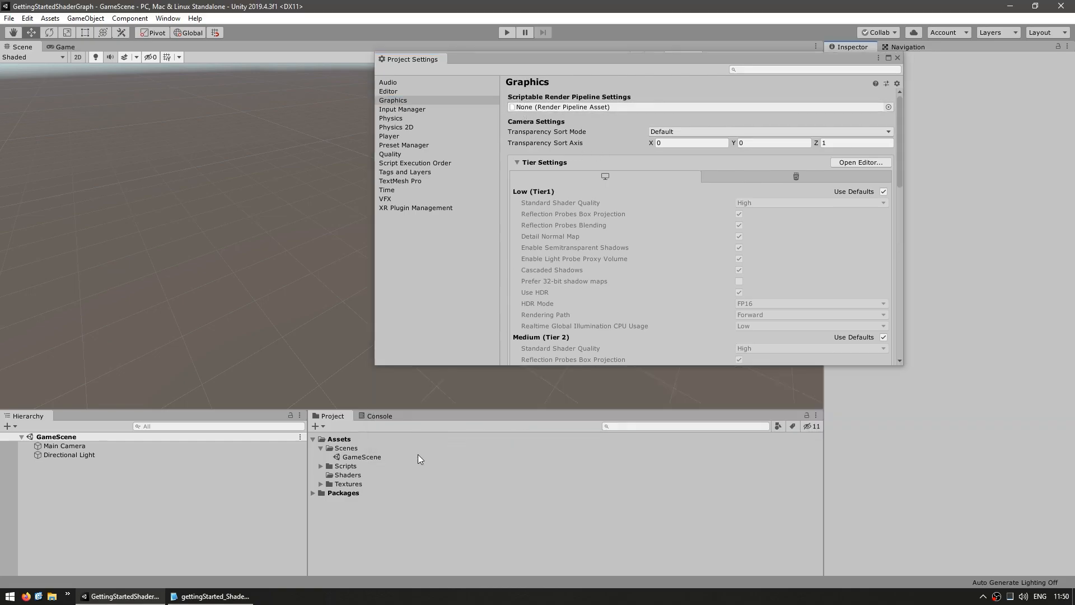
# - Create a Universal Render Pipeline asset with Forward Renderer in Assets and assign it as the project's Scriptable Render Pipeline
pyautogui.rightClick(340, 444)
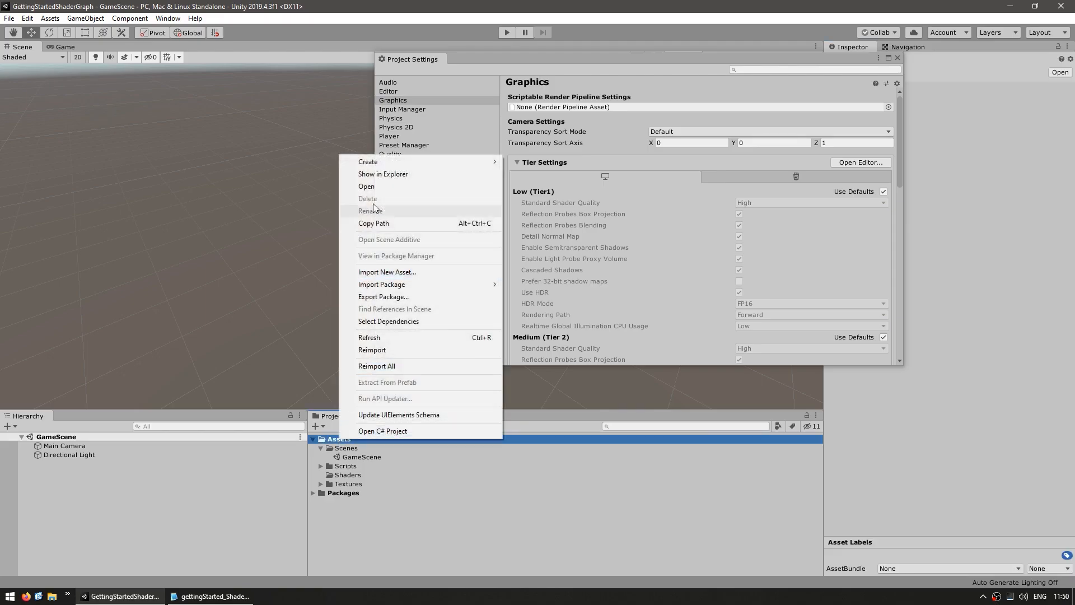
pyautogui.moveTo(392, 162)
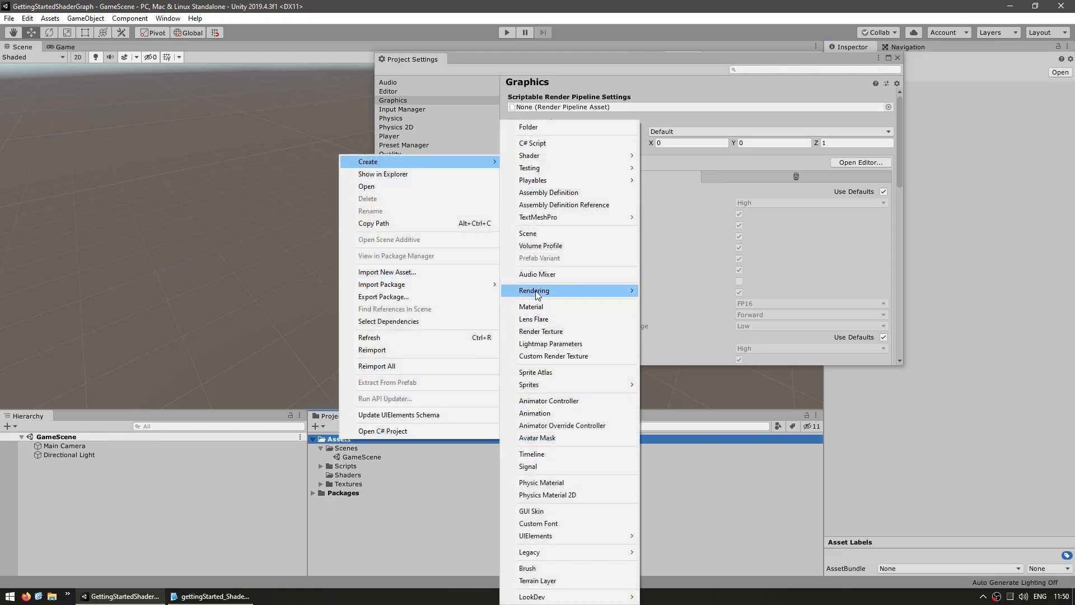
pyautogui.moveTo(536, 288)
pyautogui.moveTo(697, 291)
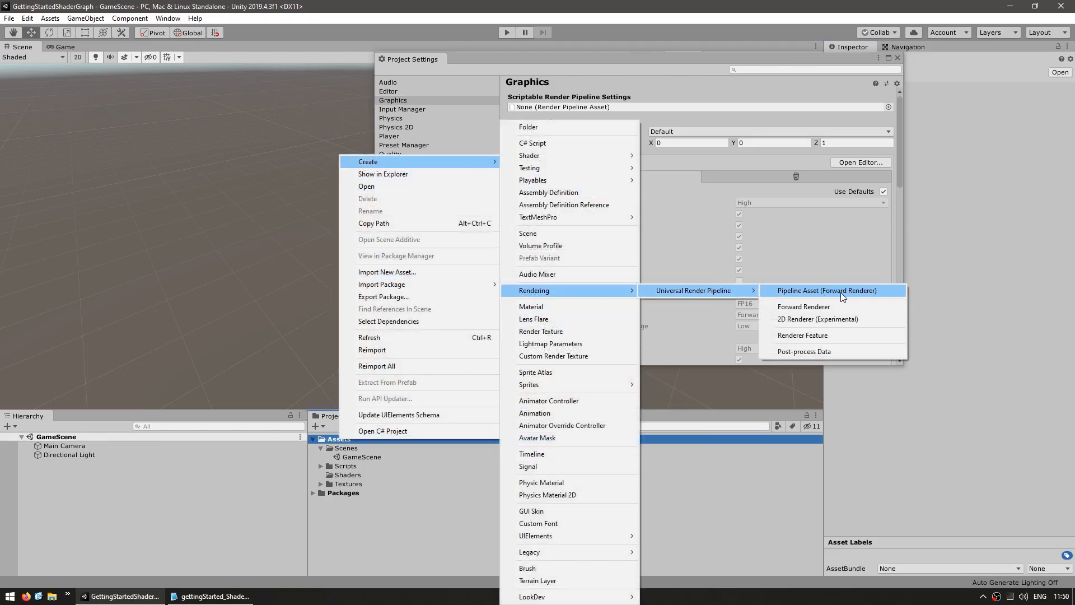
pyautogui.click(794, 289)
pyautogui.press('Return')
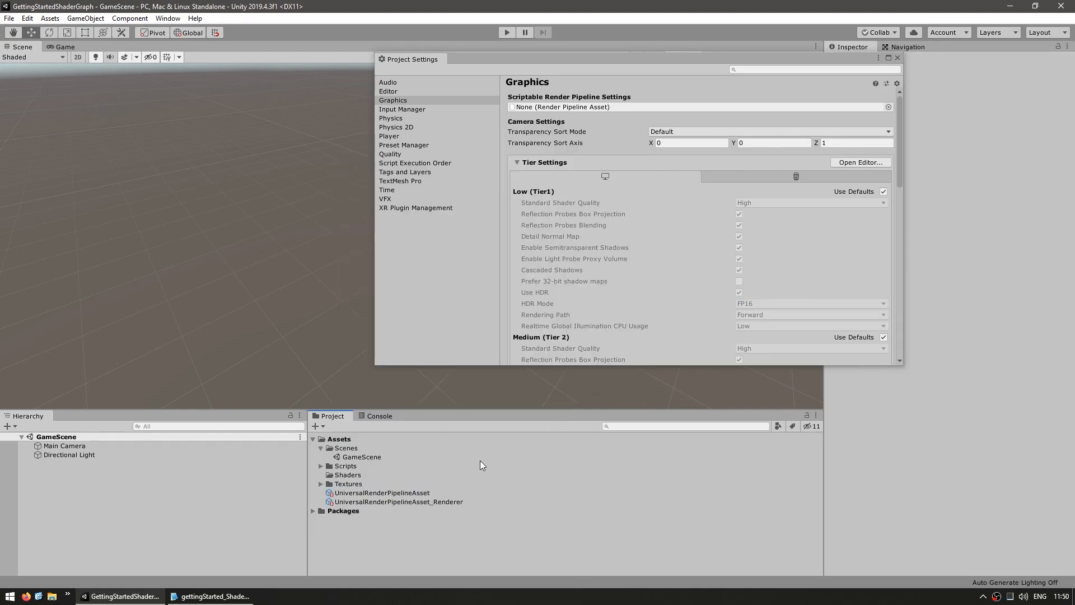
pyautogui.moveTo(355, 491); pyautogui.dragTo(523, 111)
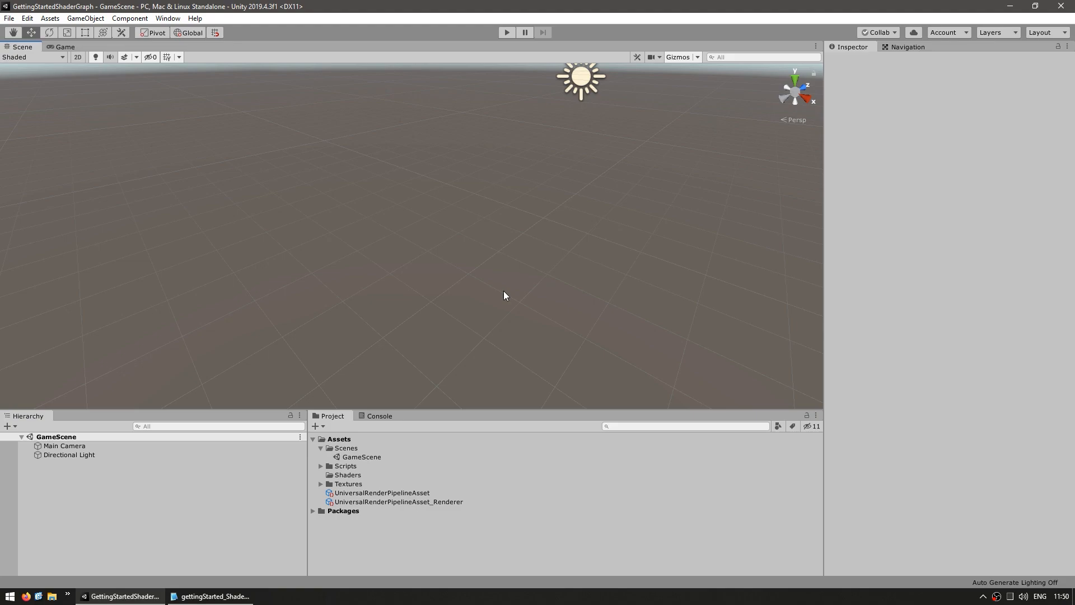
# - Create a PBR Graph shader named TestingShaderGraph in the Shaders folder
pyautogui.rightClick(350, 475)
pyautogui.moveTo(409, 198)
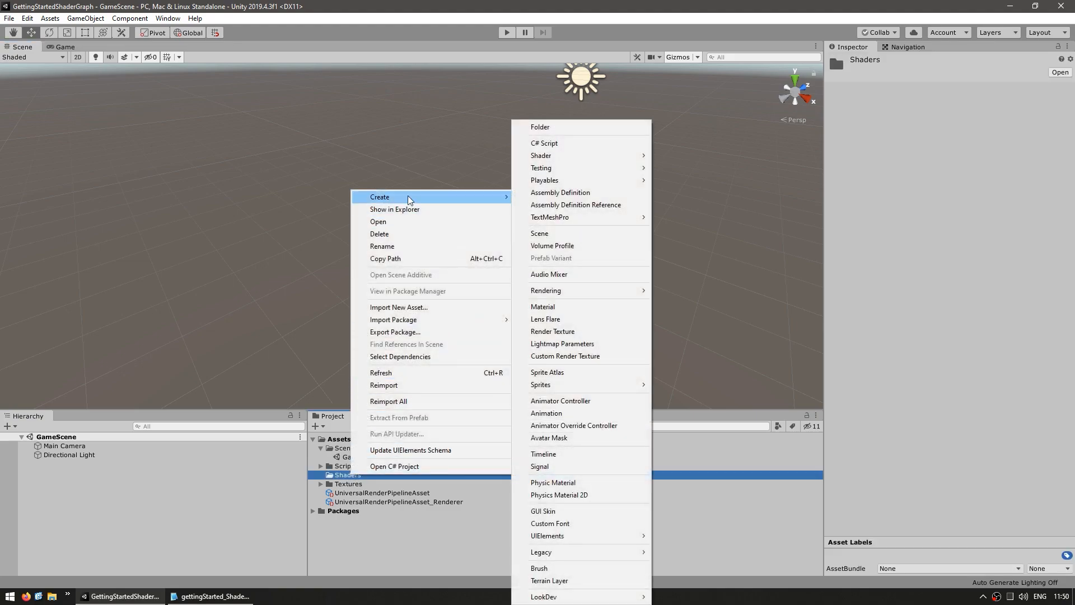
pyautogui.moveTo(544, 158)
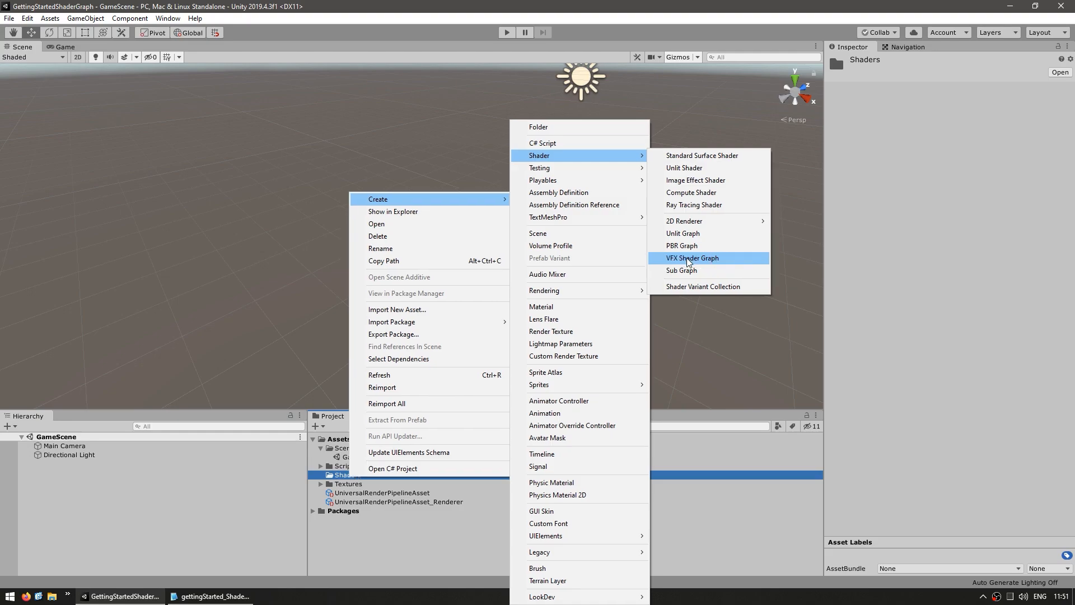
pyautogui.moveTo(688, 224)
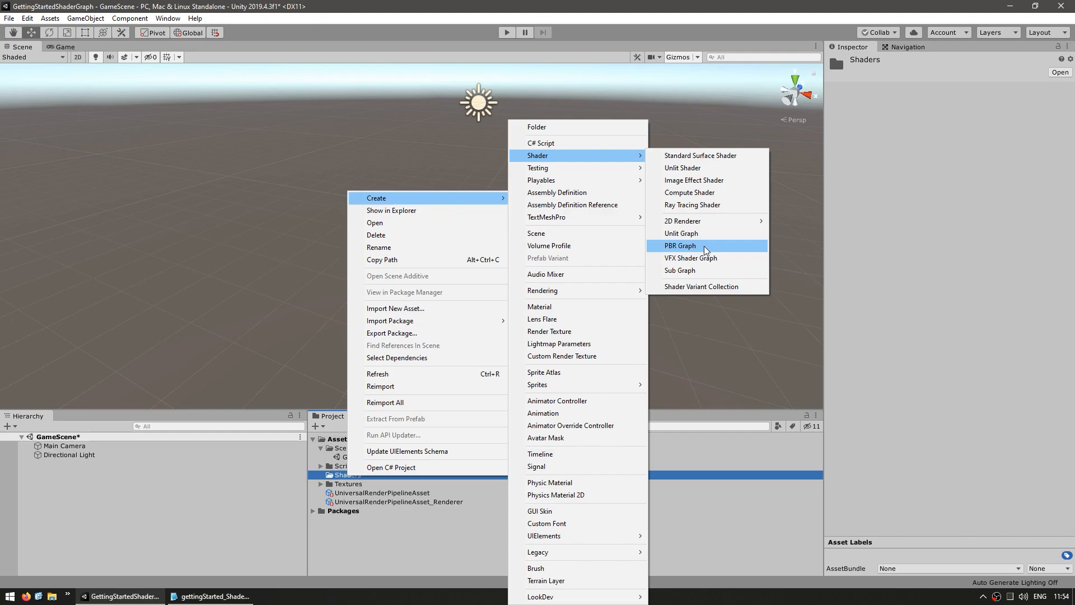
pyautogui.click(680, 246)
pyautogui.write('TestingS')
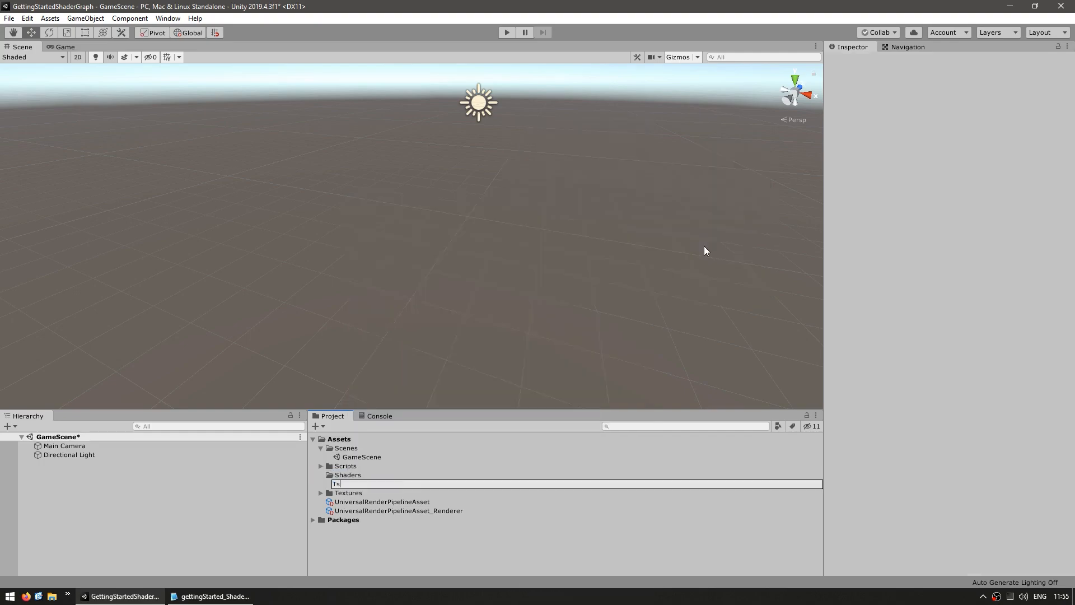
pyautogui.write('haderGraph')
pyautogui.press('Return')
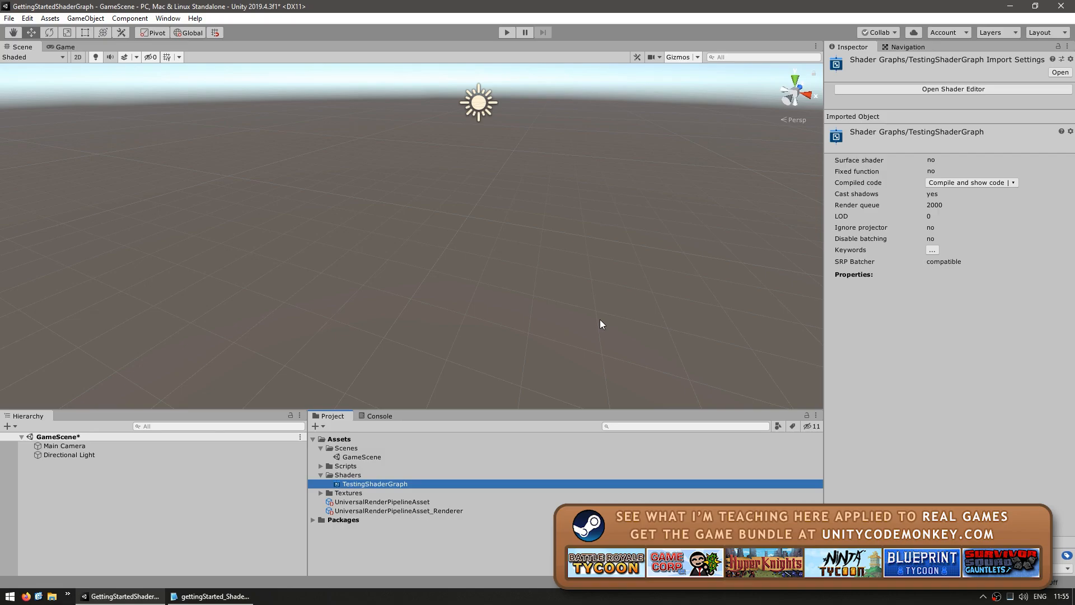
# - Open TestingShaderGraph in the shader editor, maximize it, and look at its PBR Master node
pyautogui.doubleClick(350, 483)
pyautogui.hotkey('shift', 'space')
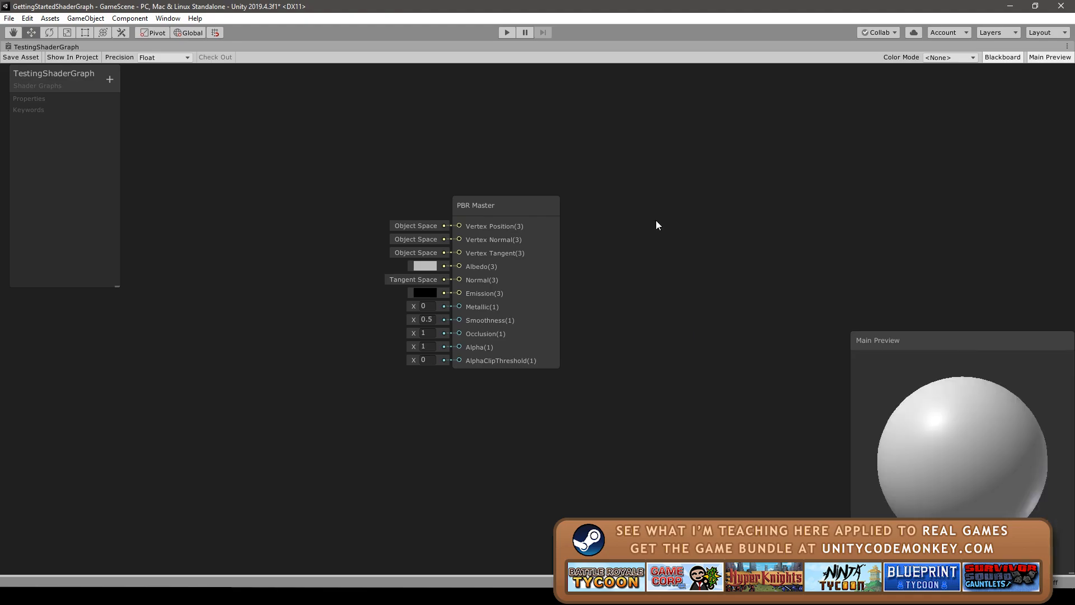
pyautogui.moveTo(606, 188); pyautogui.dragTo(305, 440)
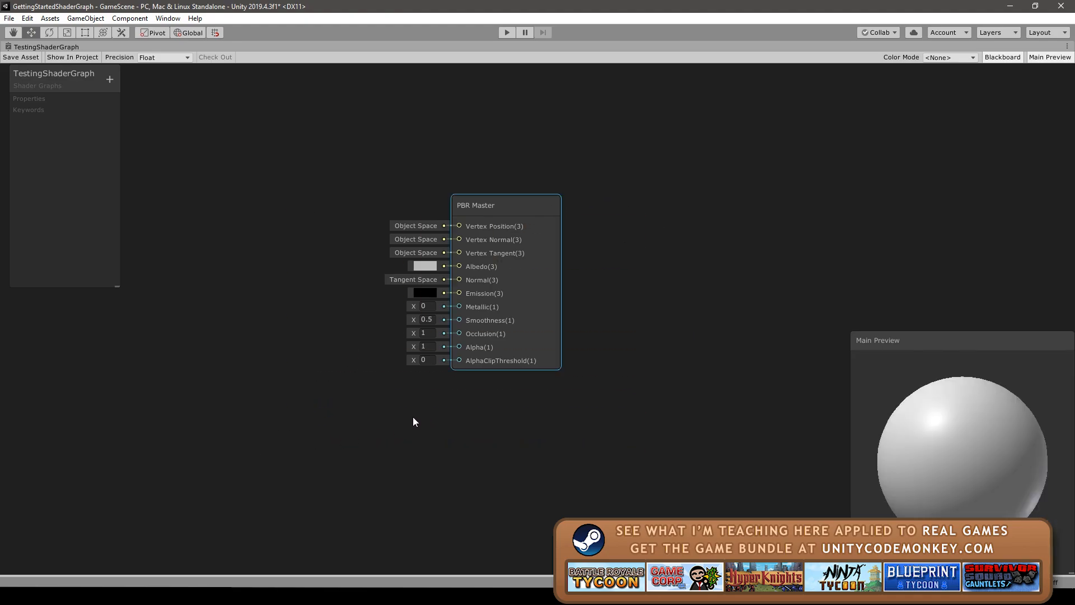
pyautogui.click(387, 429)
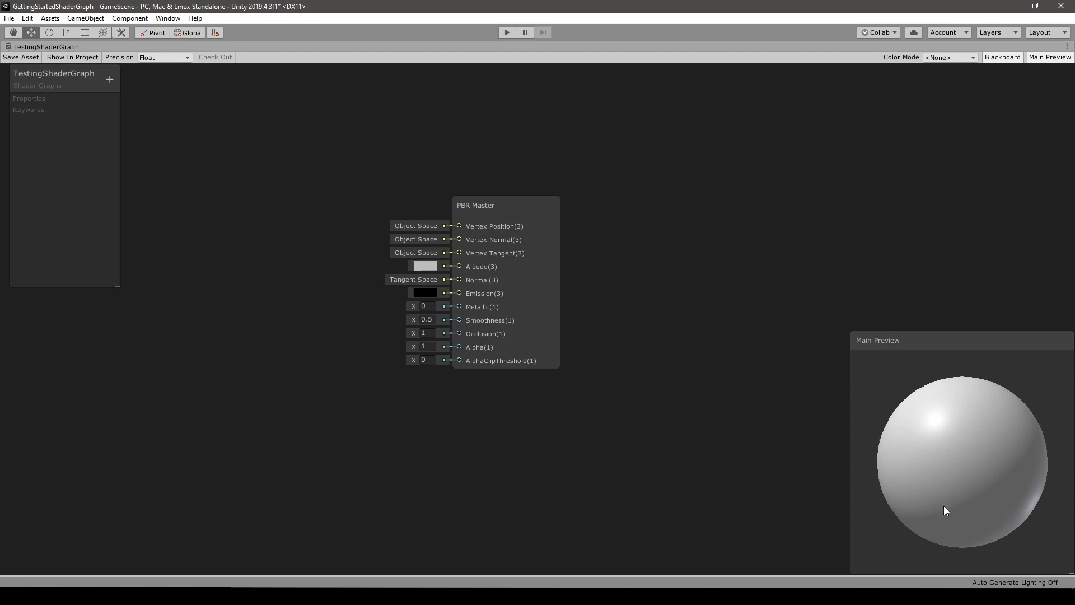
# - Switch the main preview mesh to a cube and rotate it to show three faces
pyautogui.rightClick(908, 413)
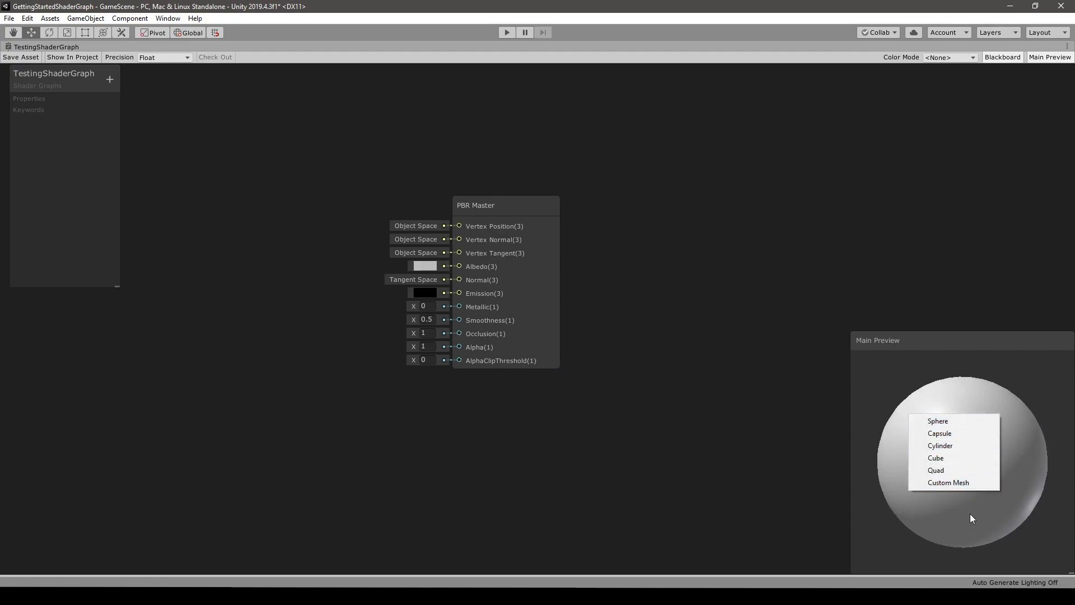
pyautogui.click(945, 459)
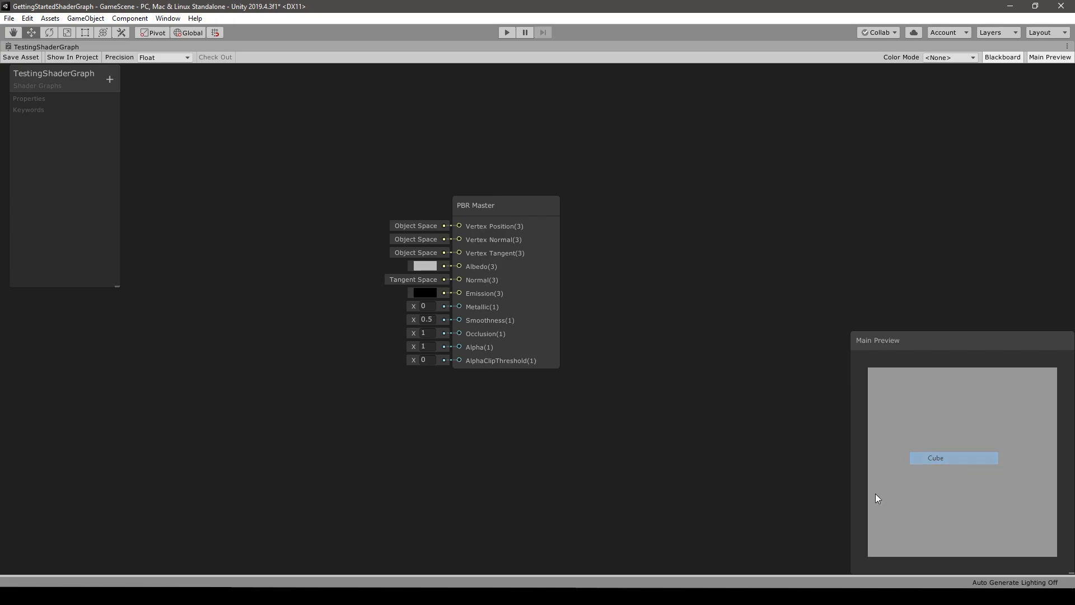
pyautogui.moveTo(998, 488); pyautogui.dragTo(886, 403)
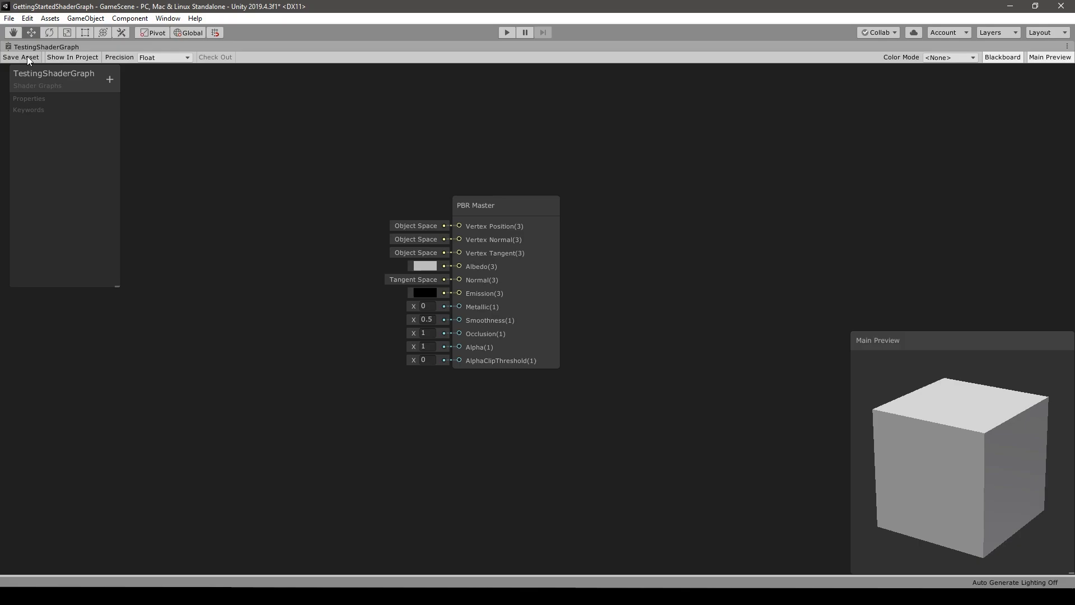
# - Create a material named TestingShaderGraph in the Shaders folder
pyautogui.hotkey('shift', 'space')
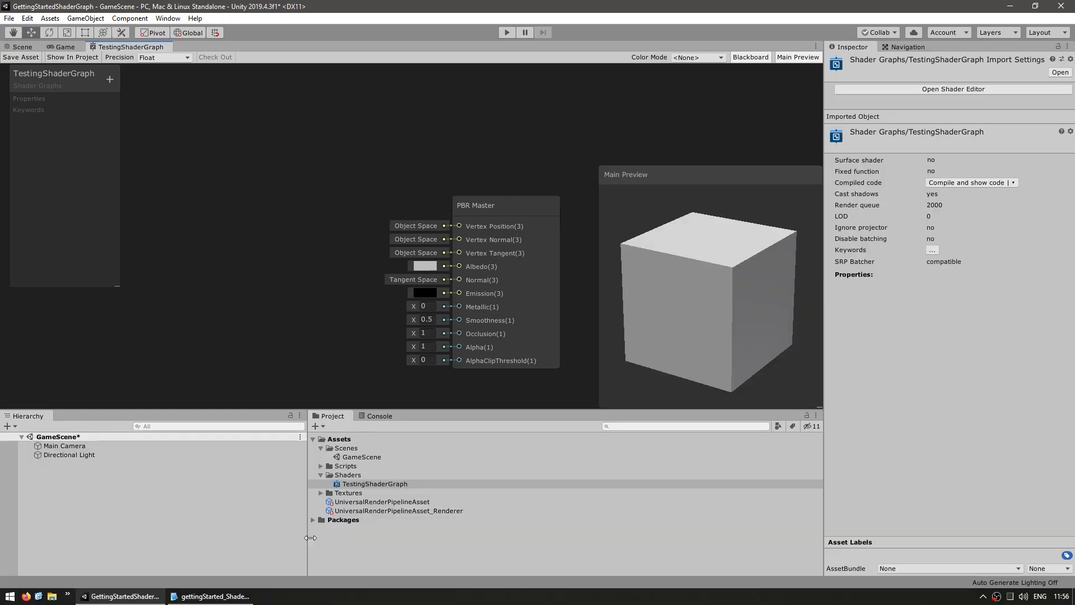
pyautogui.click(342, 475)
pyautogui.rightClick(342, 476)
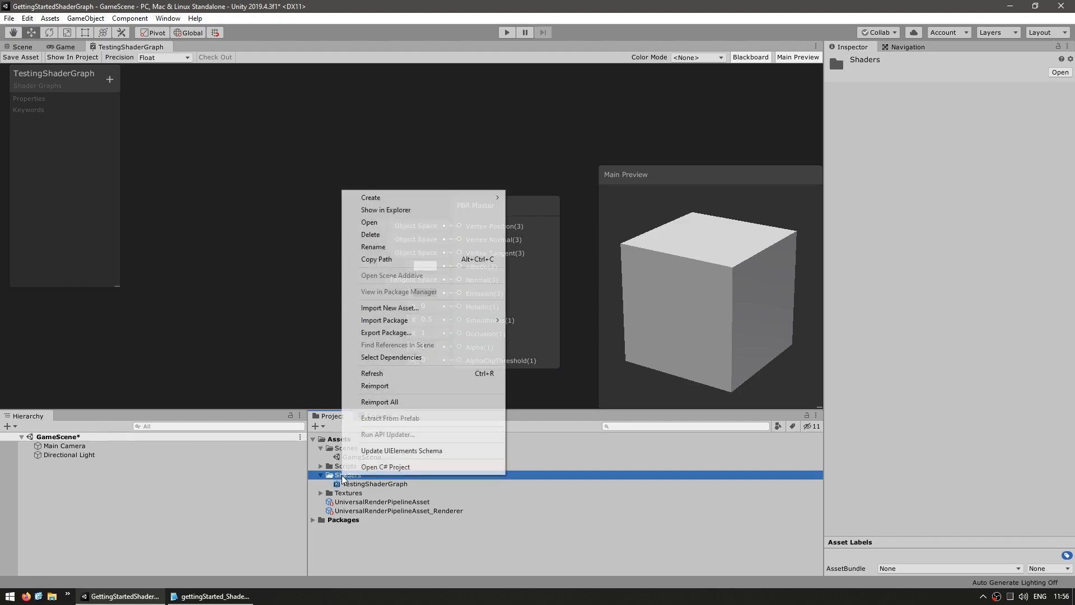
pyautogui.moveTo(390, 202)
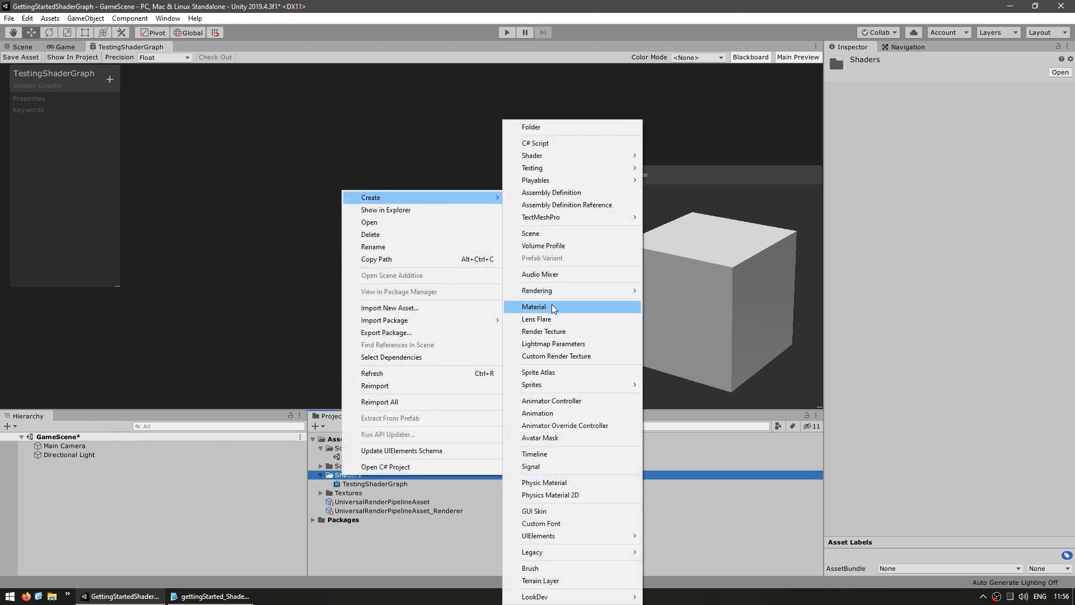
pyautogui.click(554, 309)
pyautogui.write('TestingShaderGraph')
pyautogui.press('Return')
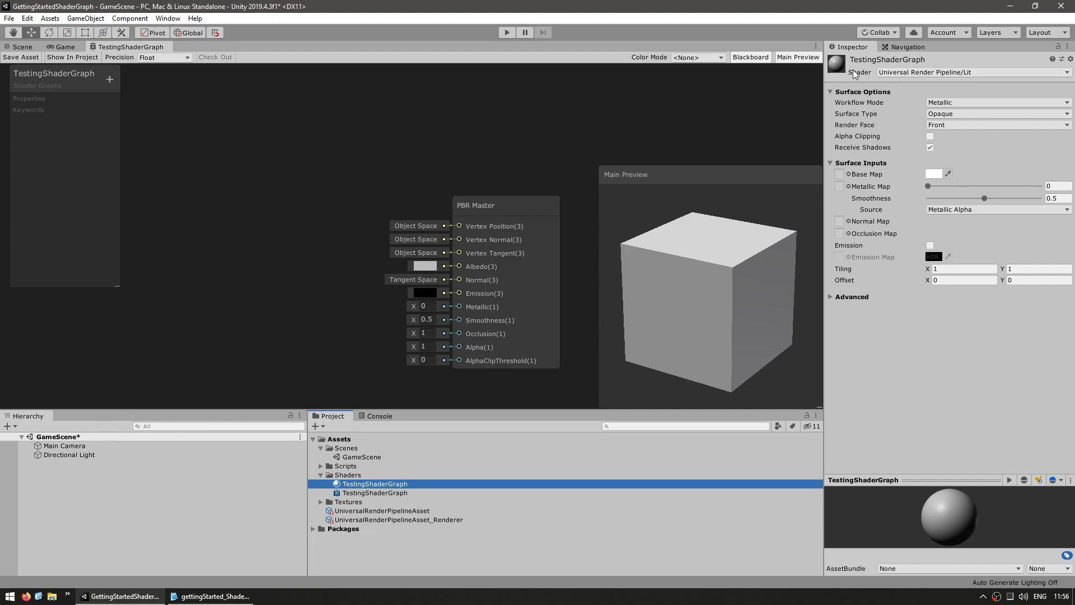
# - Set the TestingShaderGraph material's shader to Shader Graphs/TestingShaderGraph
pyautogui.click(890, 72)
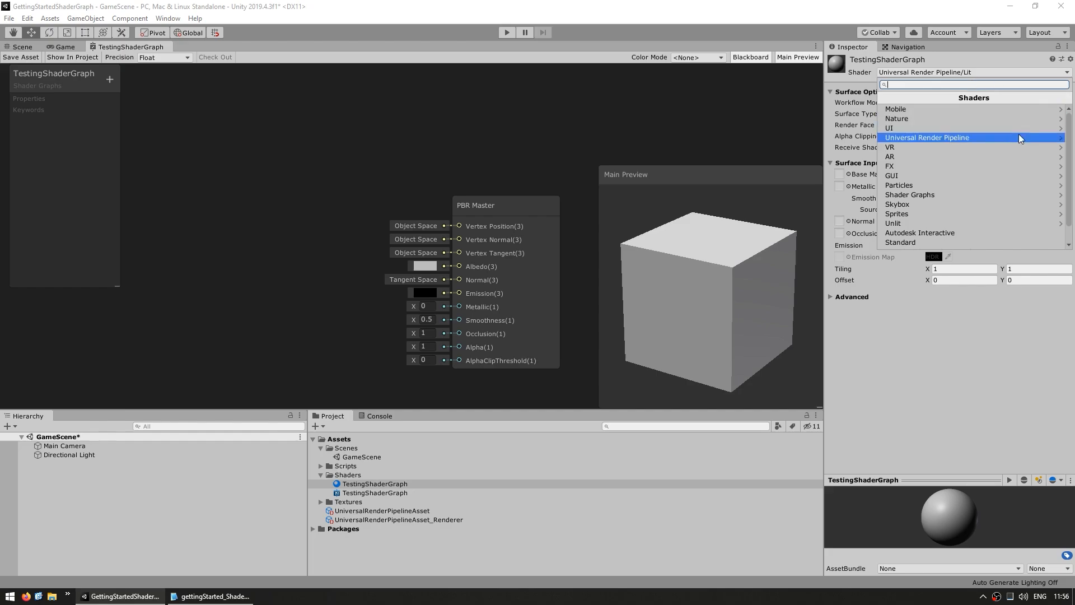
pyautogui.click(902, 195)
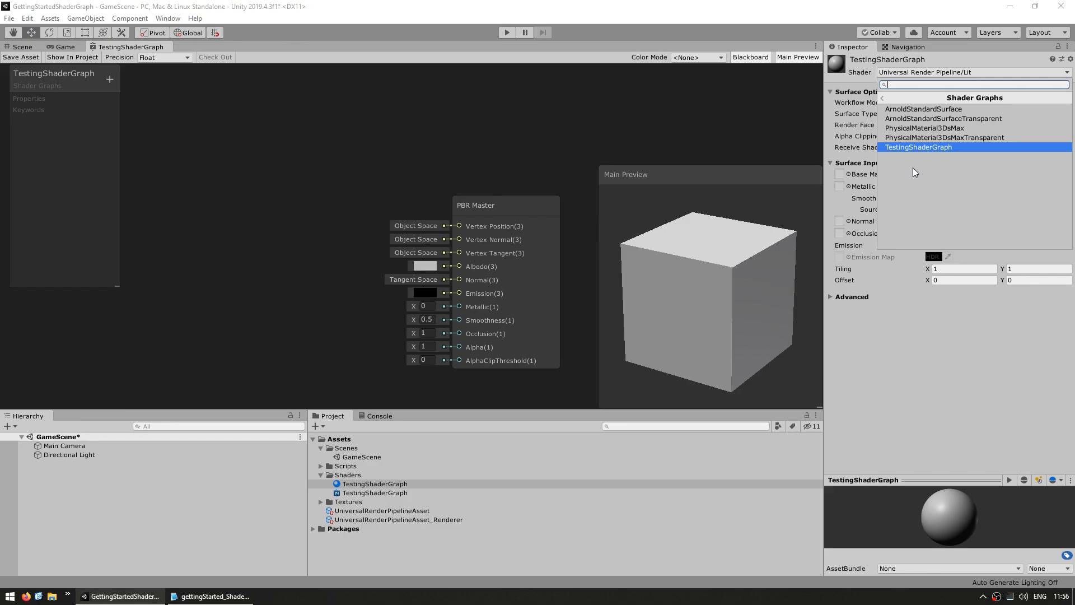
pyautogui.click(924, 146)
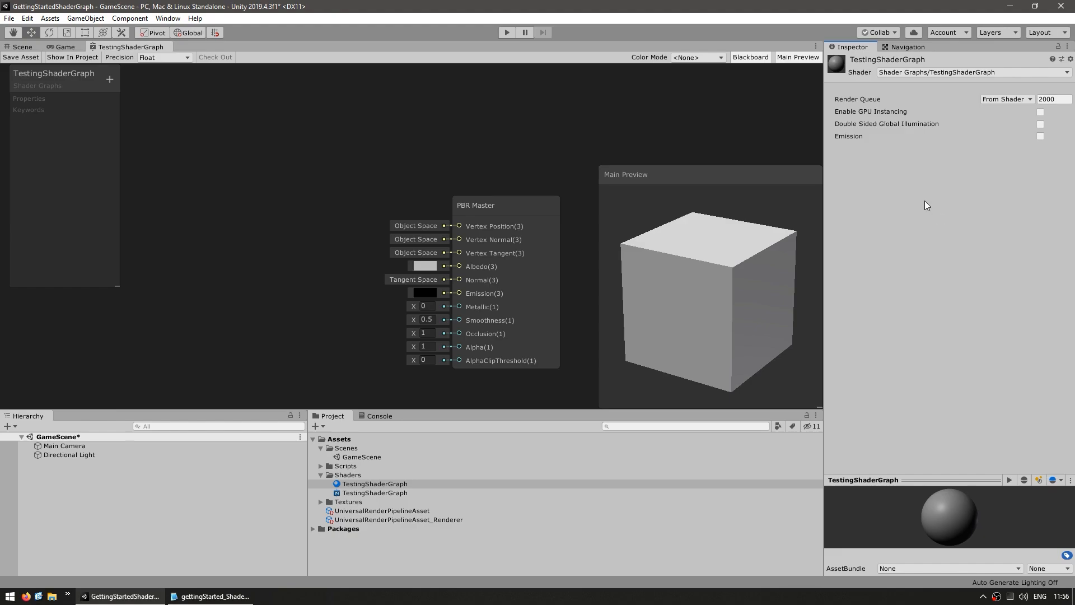
# - Add a 3D cube to GameScene and assign the TestingShaderGraph material to its Mesh Renderer
pyautogui.click(23, 46)
pyautogui.rightClick(129, 491)
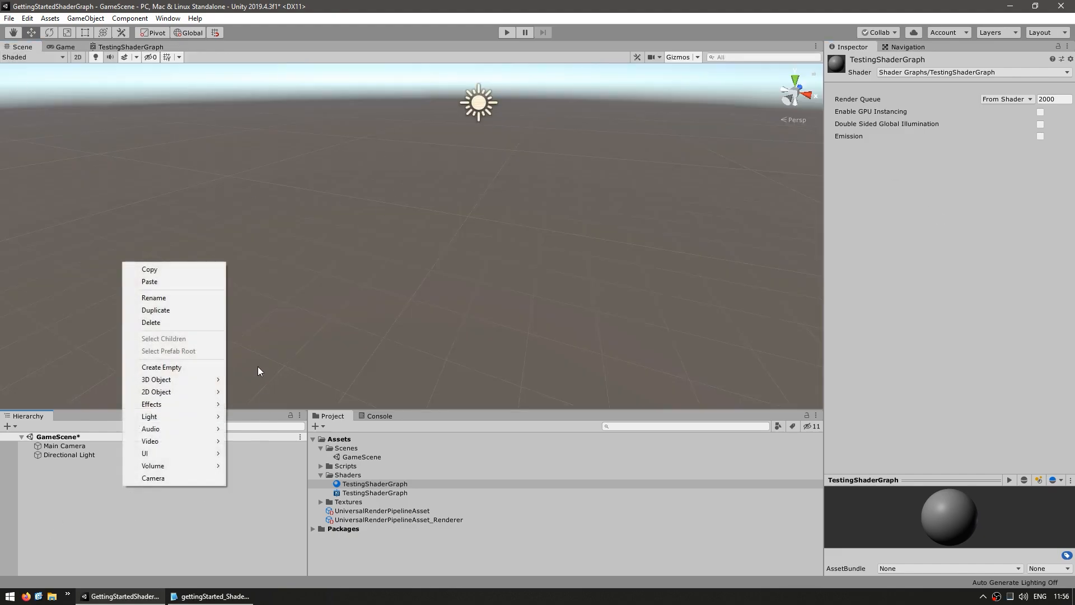
pyautogui.moveTo(168, 379)
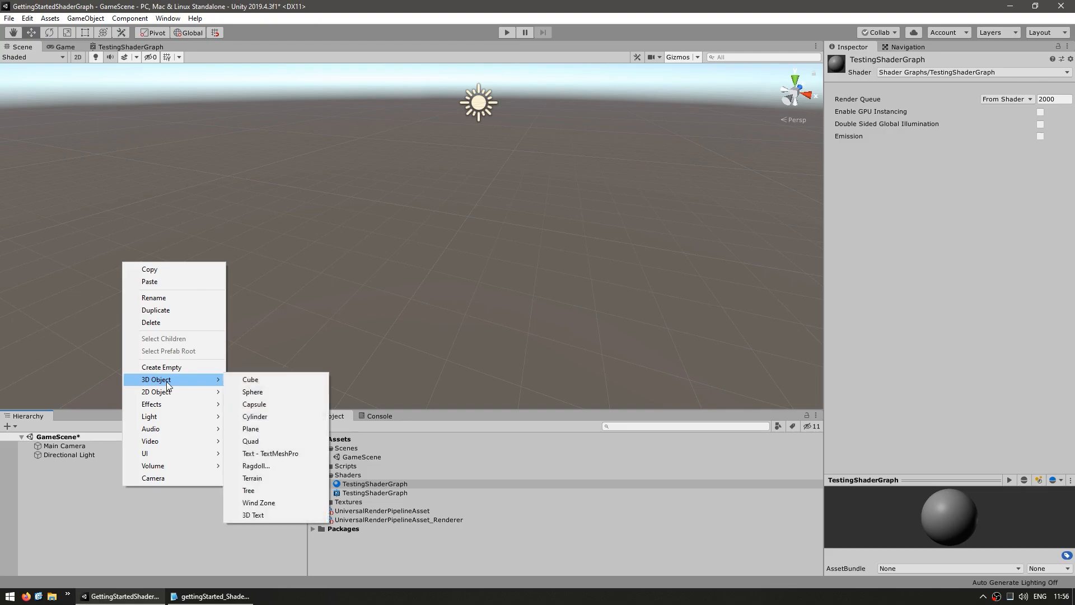
pyautogui.click(288, 381)
pyautogui.moveTo(370, 484)
pyautogui.mouseDown()
pyautogui.moveTo(860, 274)
pyautogui.moveTo(952, 208)
pyautogui.mouseUp()
pyautogui.keyDown('alt'); pyautogui.moveTo(602, 254); pyautogui.dragTo(547, 260); pyautogui.keyUp('alt')
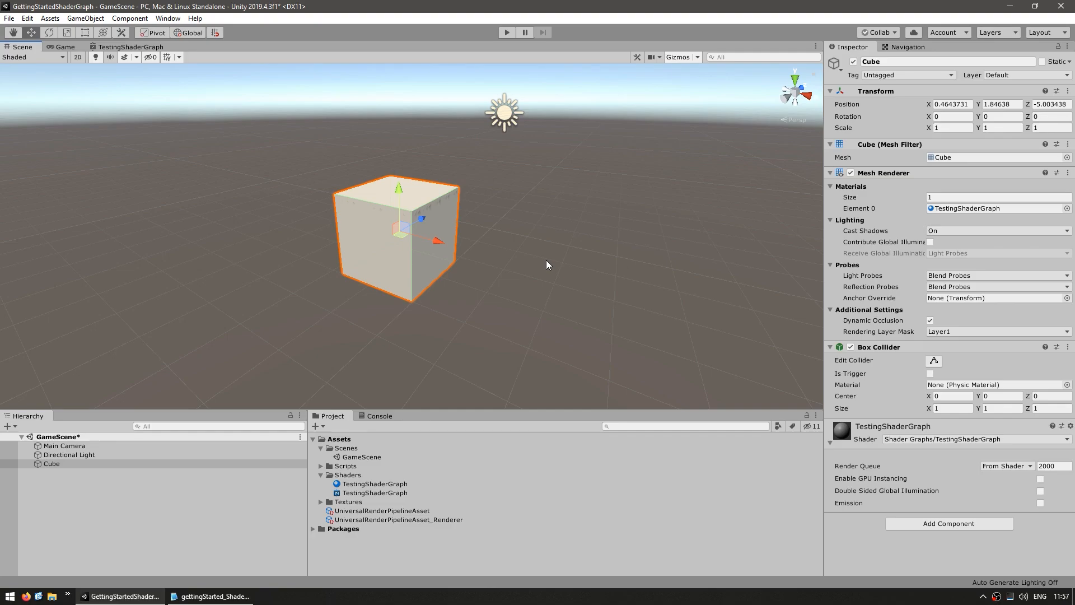
# - Return to the maximized TestingShaderGraph editor and add a Texture2D property to the Blackboard
pyautogui.click(121, 48)
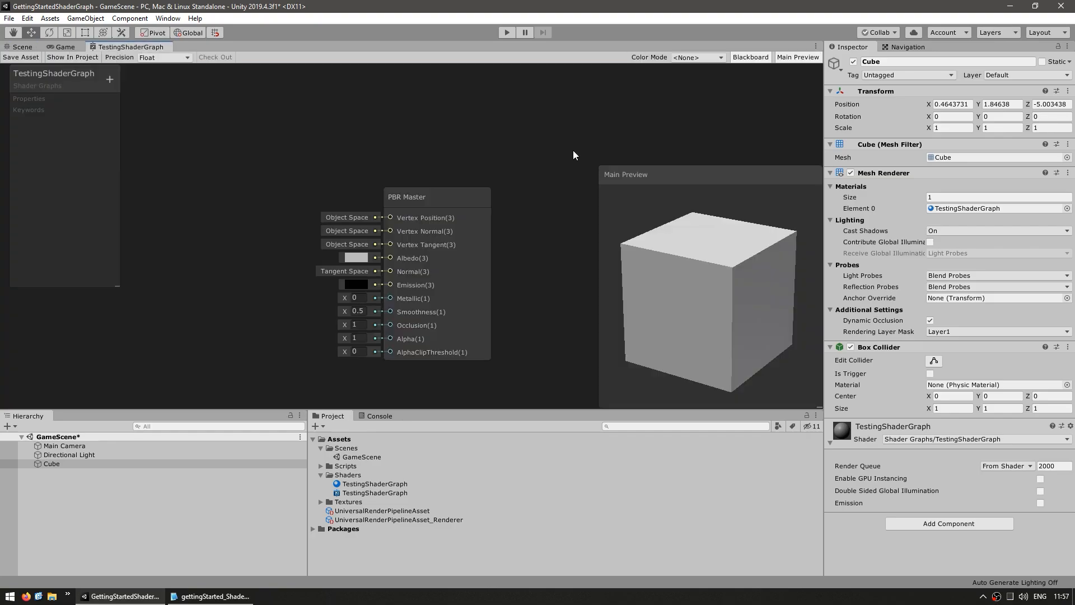
pyautogui.hotkey('shift', 'space')
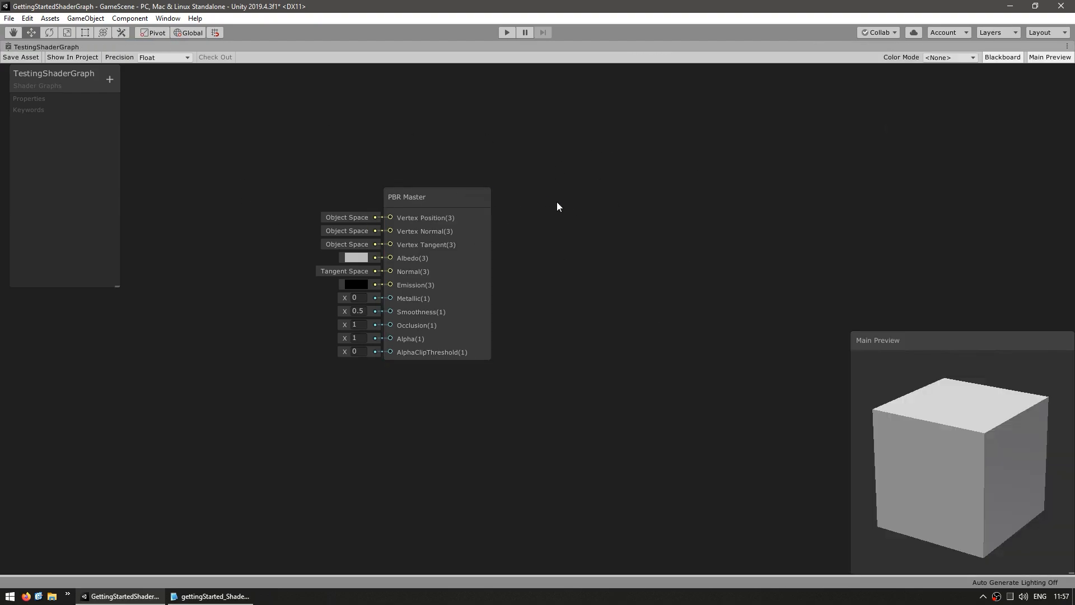
pyautogui.hotkey('shift', 'space')
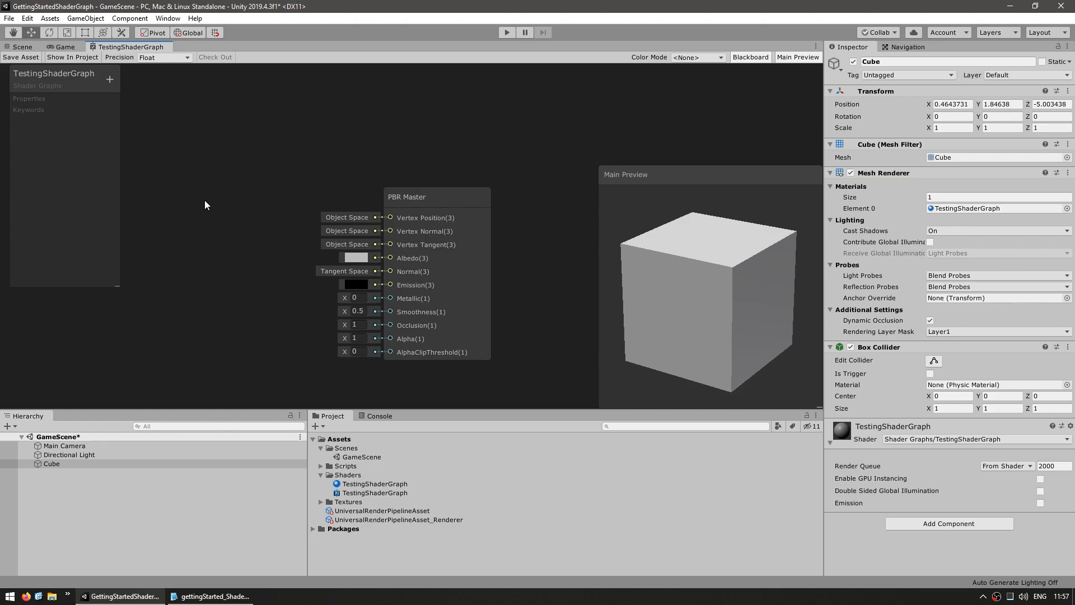
pyautogui.hotkey('shift', 'space')
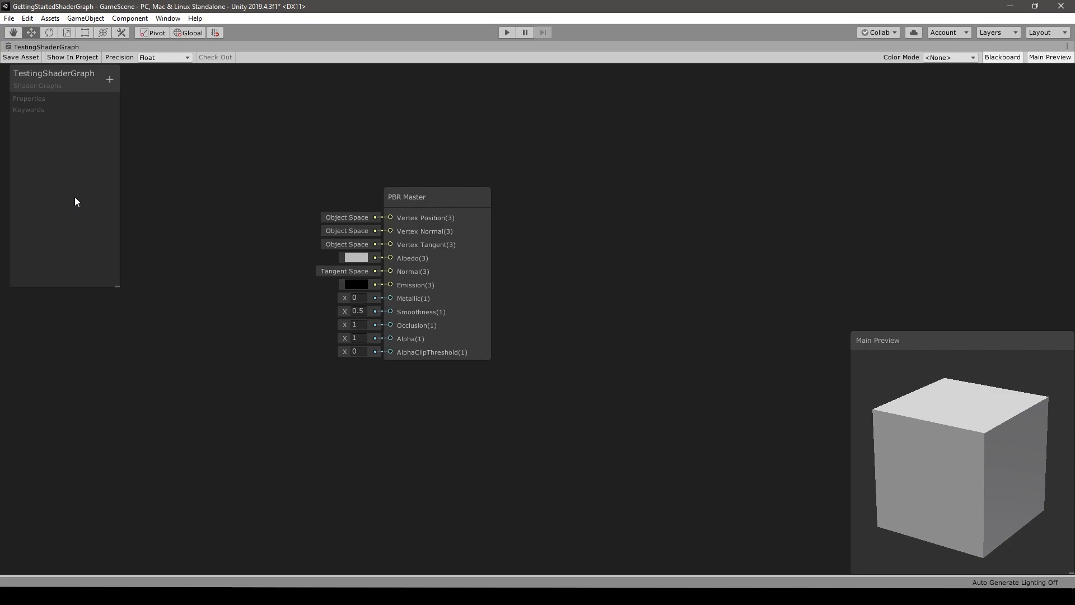
pyautogui.click(106, 82)
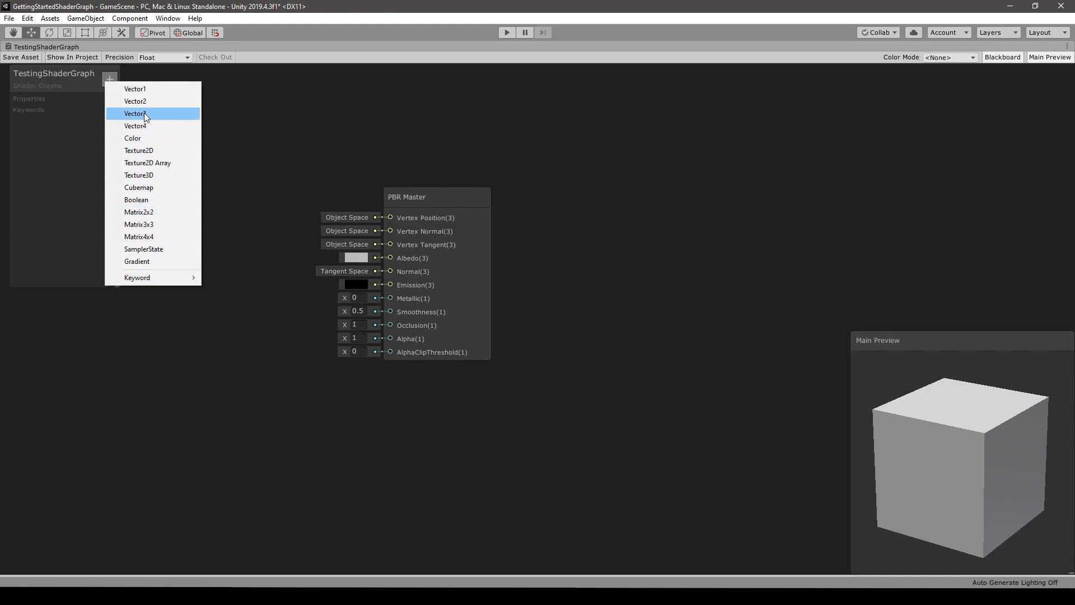
pyautogui.click(145, 151)
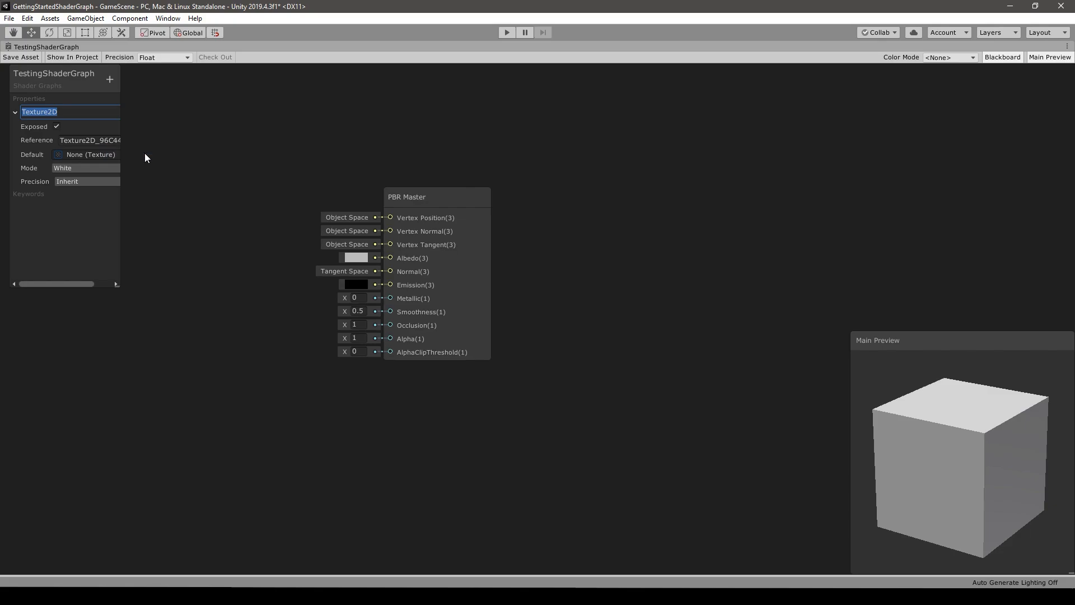
pyautogui.press('Return')
pyautogui.press('a')
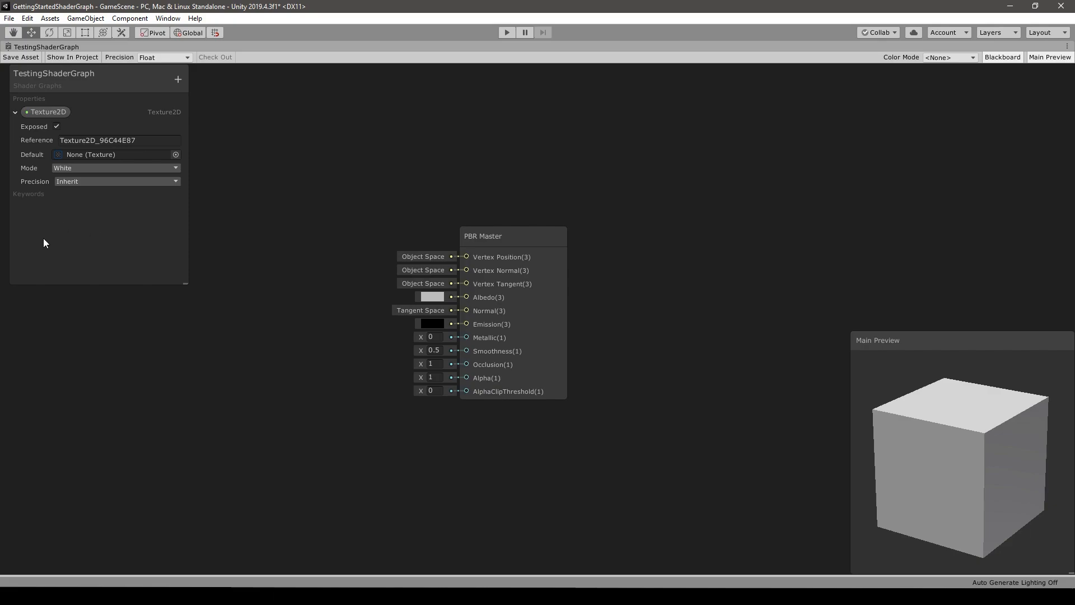
# - Rename the new Texture2D property to MainTex
pyautogui.doubleClick(48, 111)
pyautogui.press('Return')
pyautogui.doubleClick(42, 114)
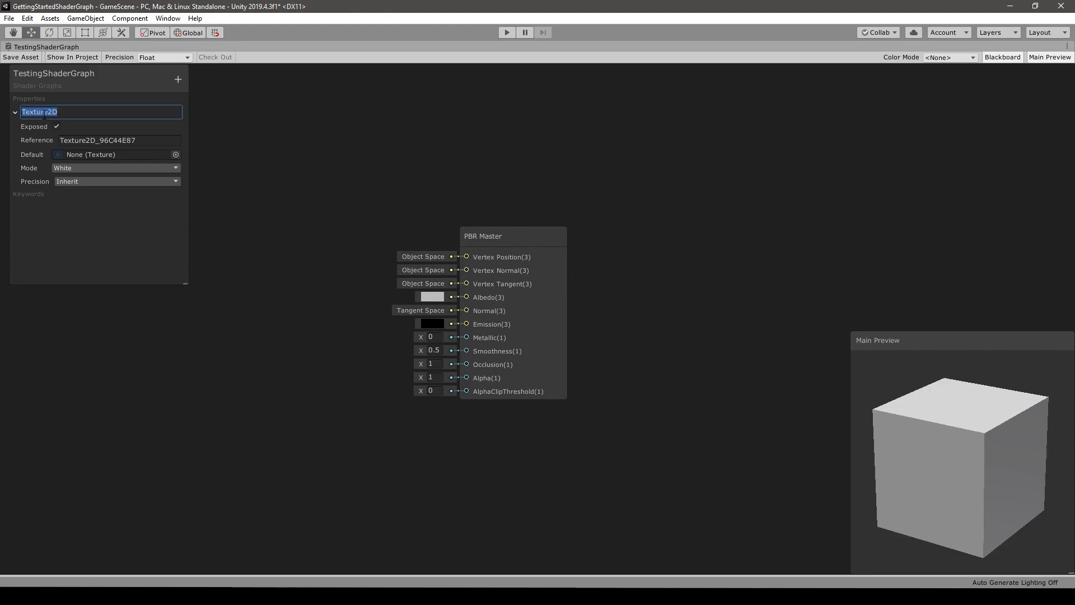
pyautogui.write('MainTex')
pyautogui.press('Return')
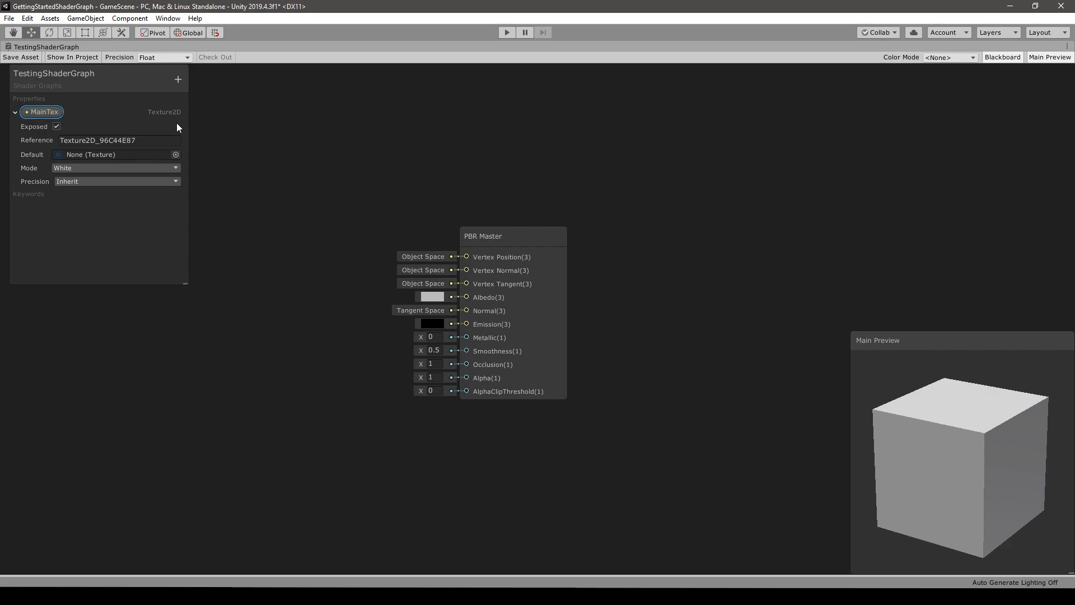
# - Set the MainTex property's reference to _MainTex and save the shader graph asset
pyautogui.click(95, 140)
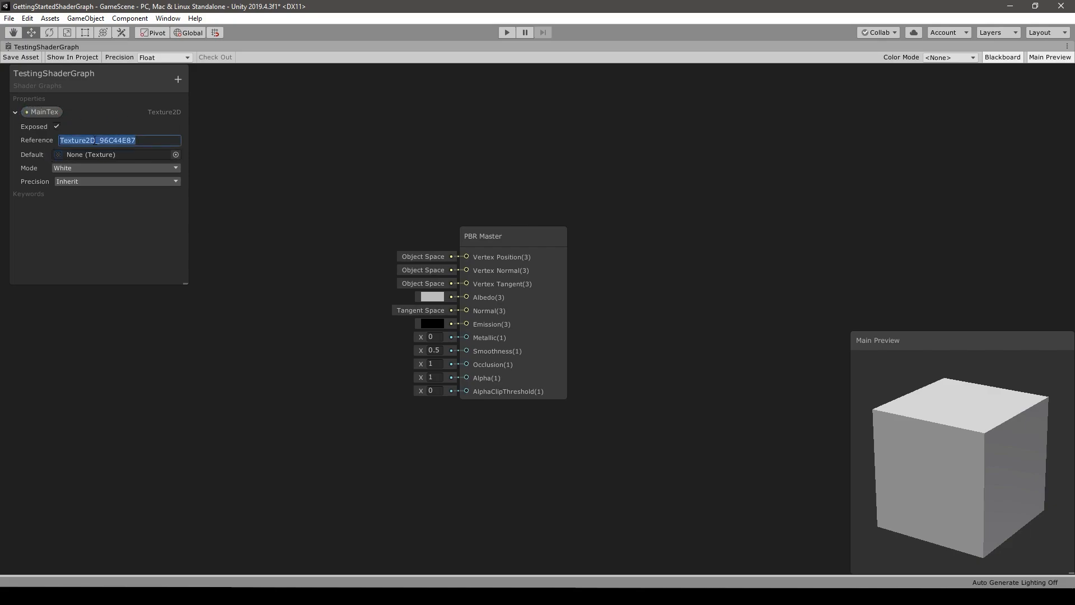
pyautogui.write('_MainTex')
pyautogui.click(105, 215)
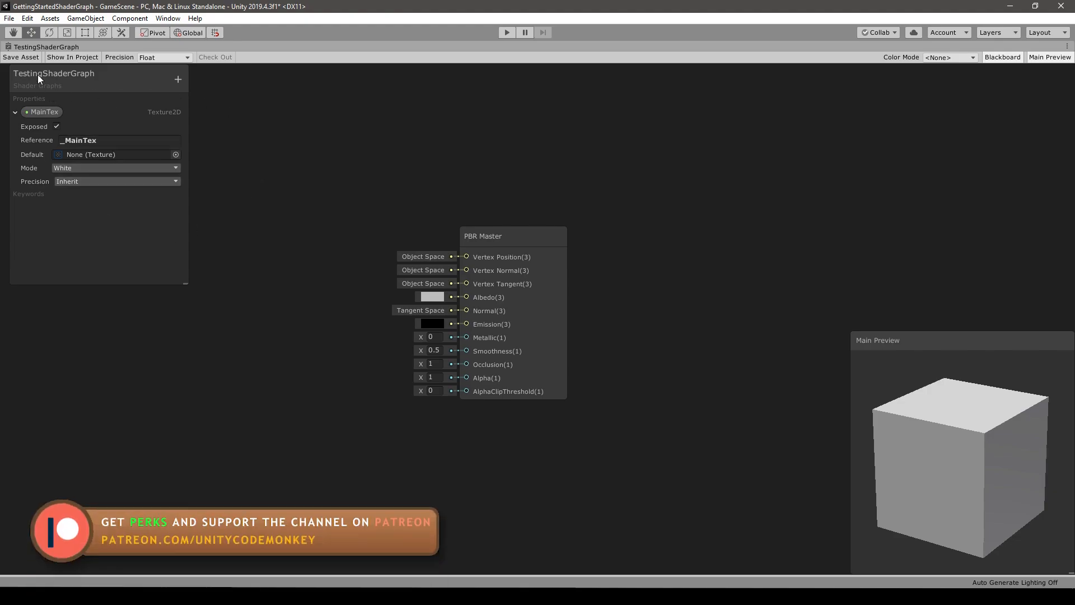
pyautogui.click(16, 58)
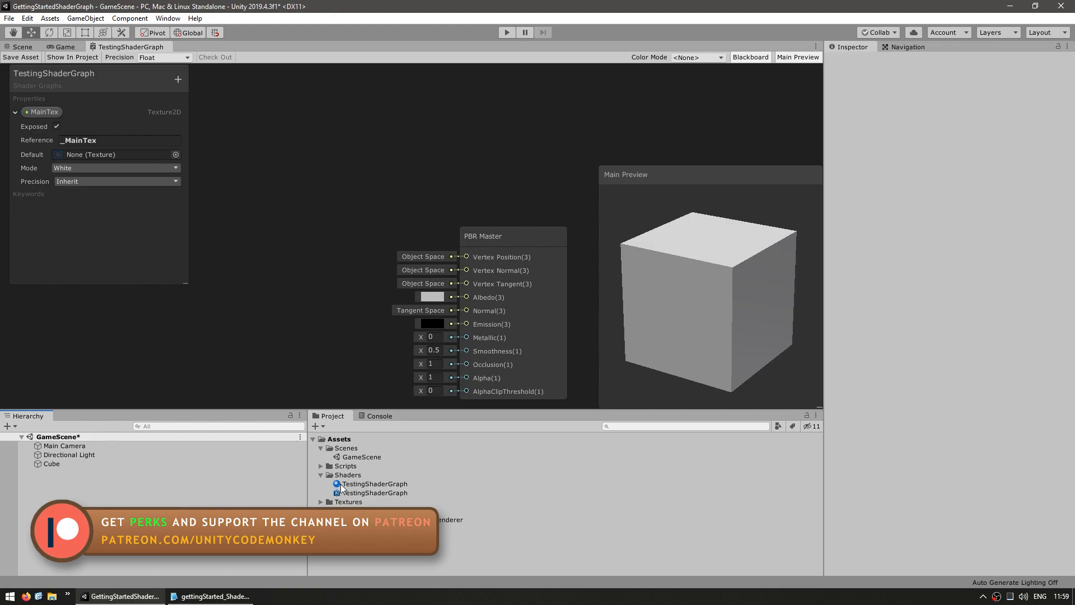
# - Assign the blue and yellow GradientLines texture to the MainTex slot of the TestingShaderGraph material
pyautogui.click(340, 484)
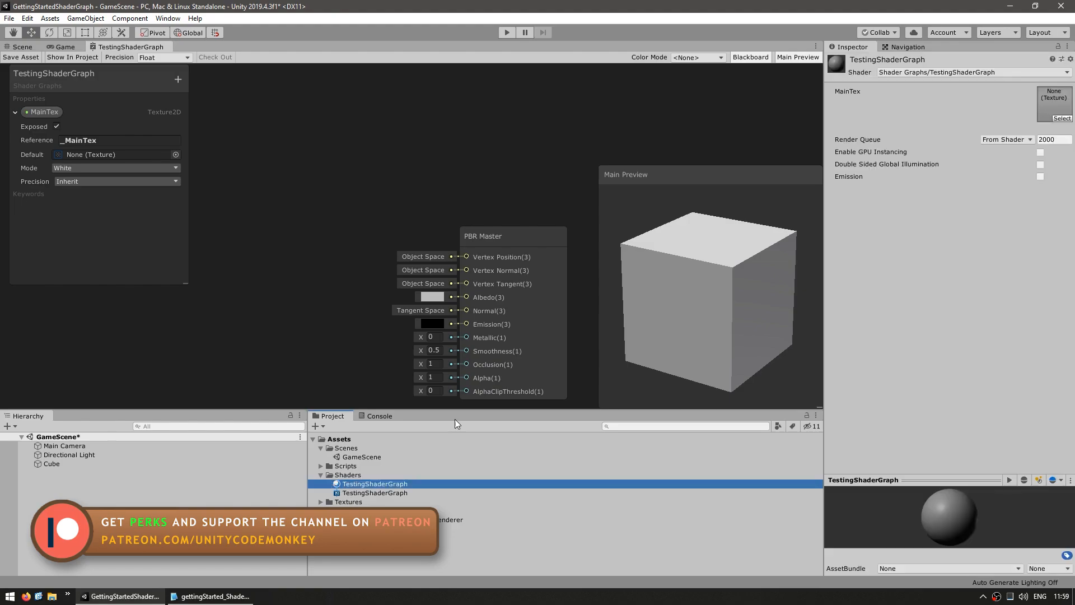
pyautogui.click(892, 220)
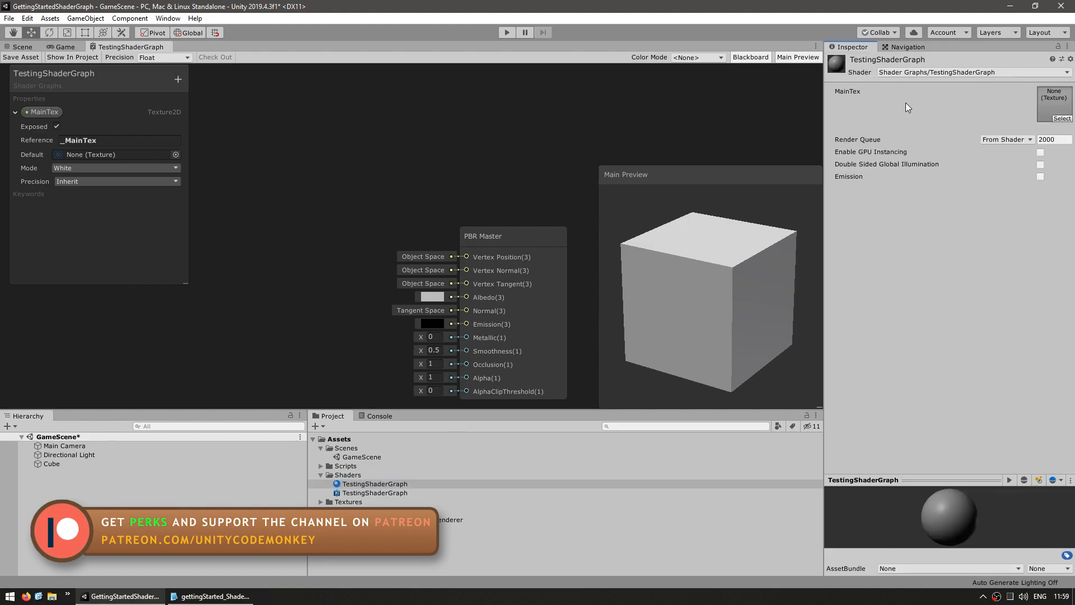
pyautogui.click(1062, 119)
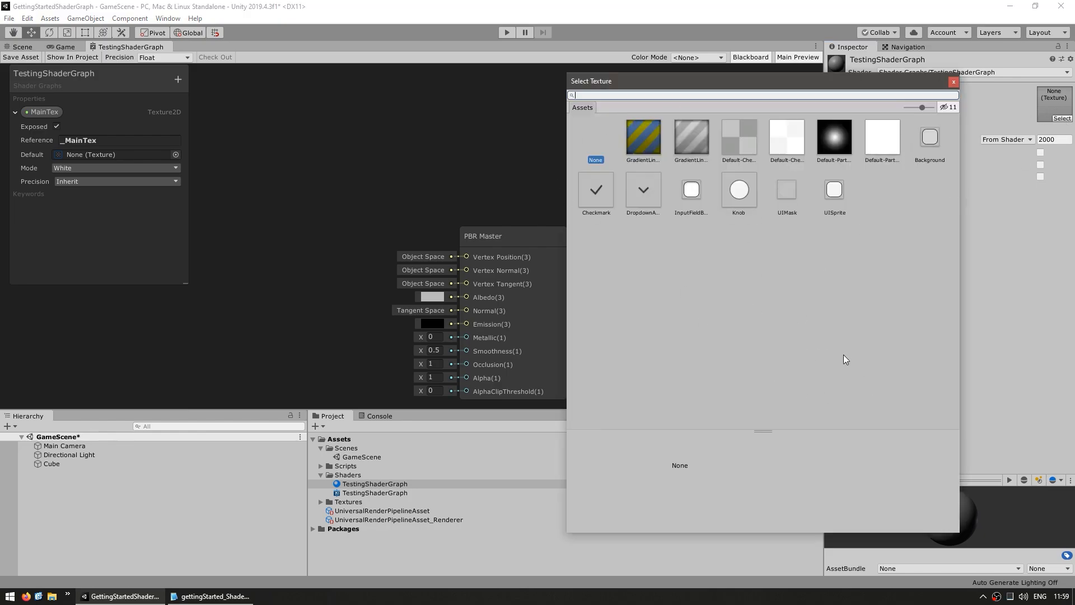
pyautogui.click(638, 151)
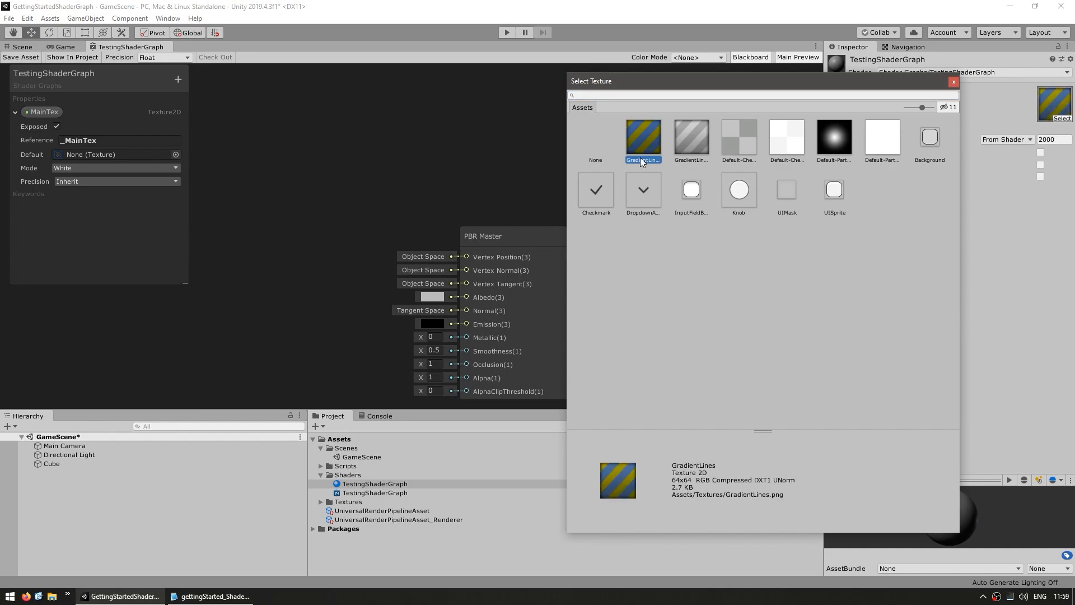
pyautogui.doubleClick(644, 135)
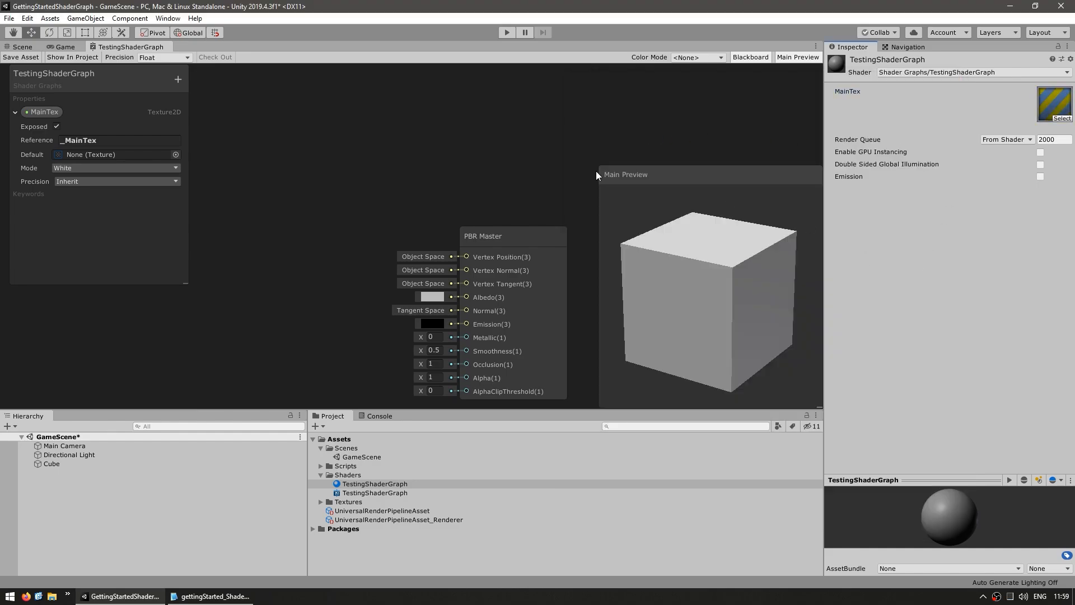
# - Inspect the cube in the Scene view to check how the material with the assigned texture renders
pyautogui.click(22, 47)
pyautogui.click(221, 250)
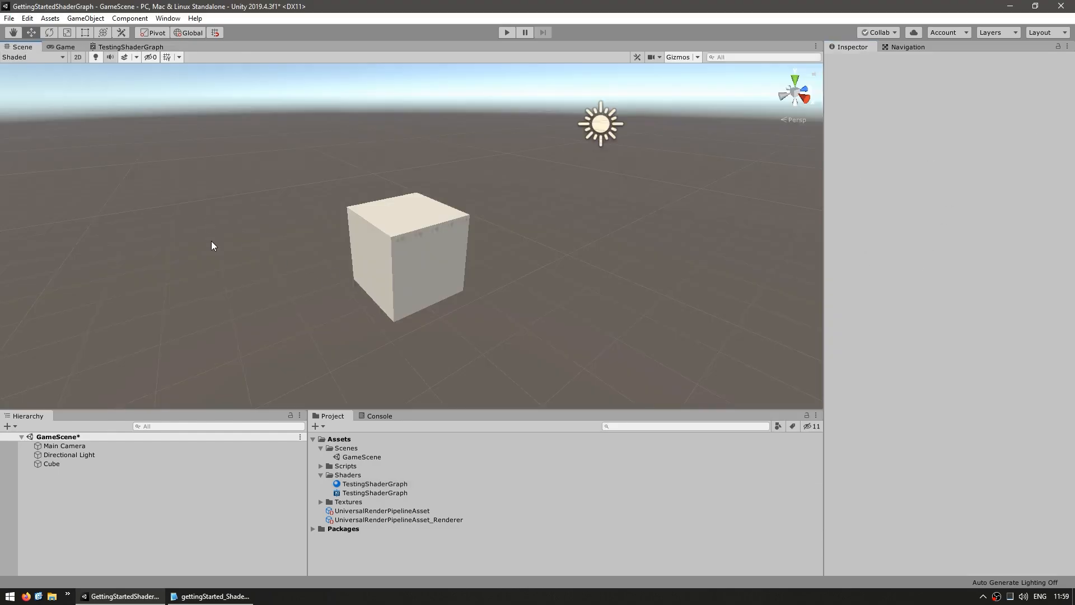
pyautogui.keyDown('alt'); pyautogui.moveTo(235, 273); pyautogui.dragTo(266, 261); pyautogui.keyUp('alt')
pyautogui.click(406, 269)
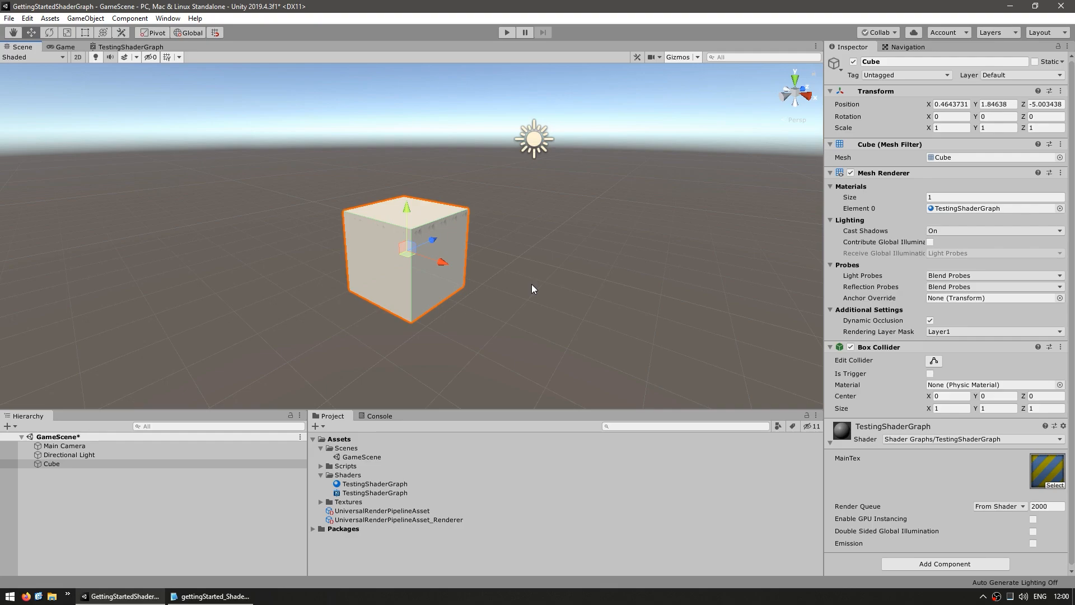
# - Reopen the maximized shader graph and place a MainTex property node in front of the PBR Master node
pyautogui.click(124, 48)
pyautogui.hotkey('shift', 'space')
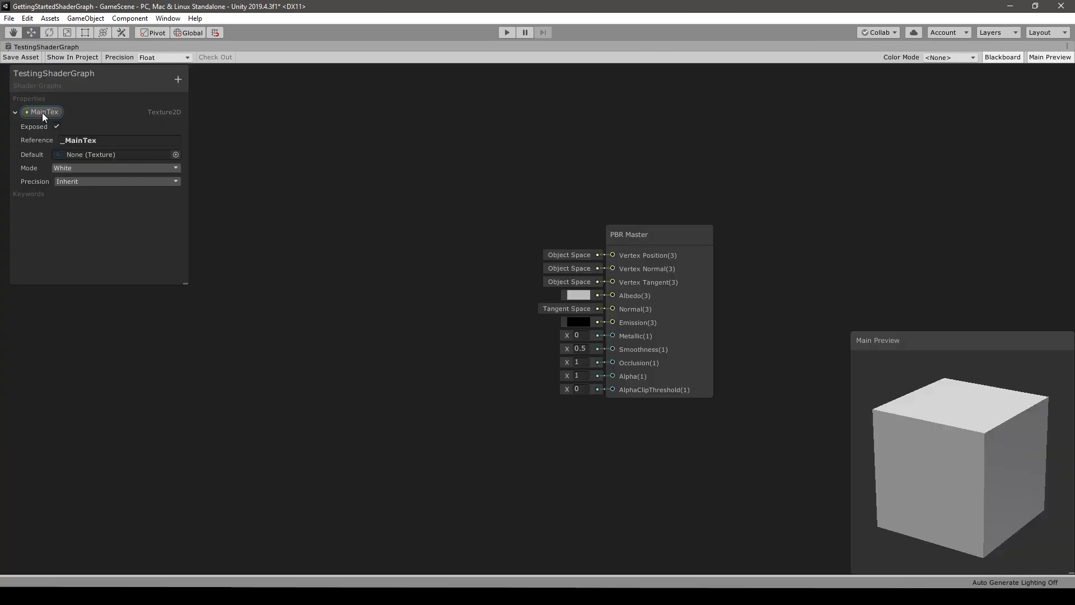
pyautogui.moveTo(39, 112); pyautogui.dragTo(396, 112)
pyautogui.moveTo(313, 223); pyautogui.dragTo(354, 246)
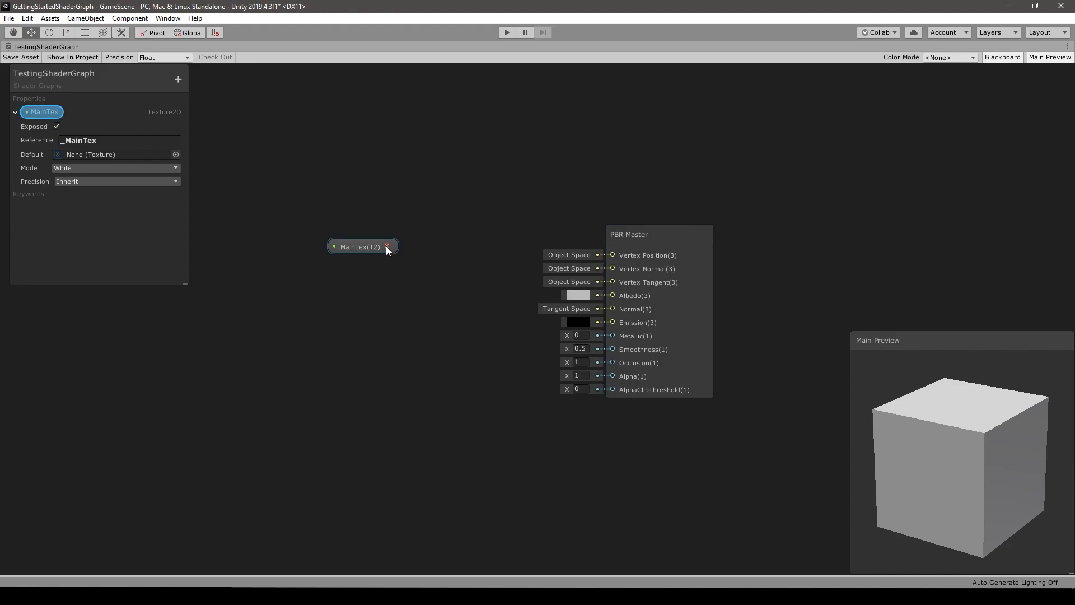
# - Try to connect the MainTex node's output directly to the PBR Master's Albedo input
pyautogui.moveTo(386, 246); pyautogui.dragTo(609, 295)
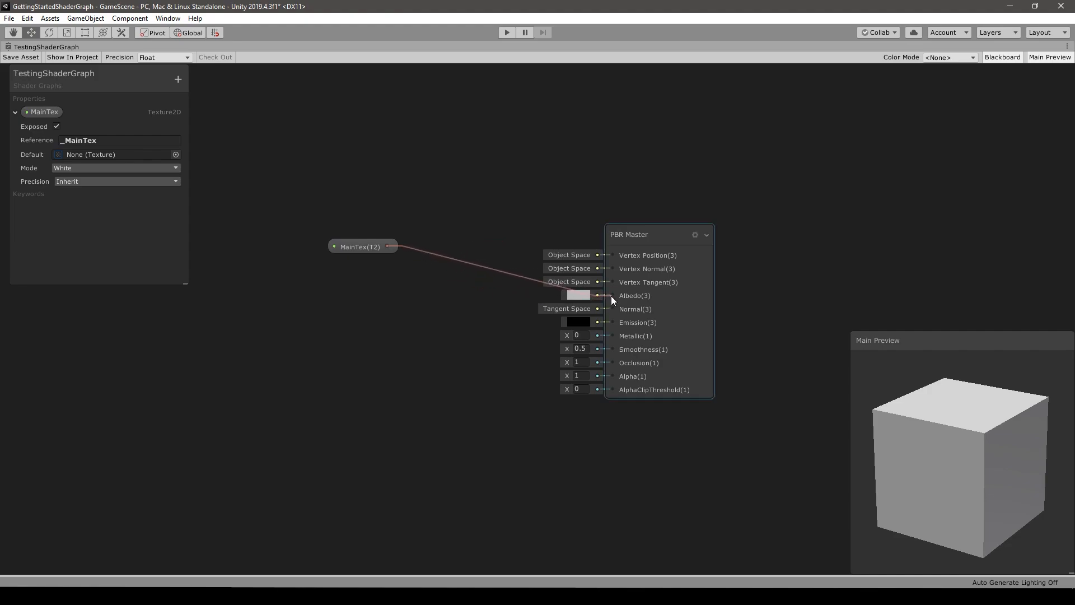
pyautogui.click(560, 224)
pyautogui.click(391, 244)
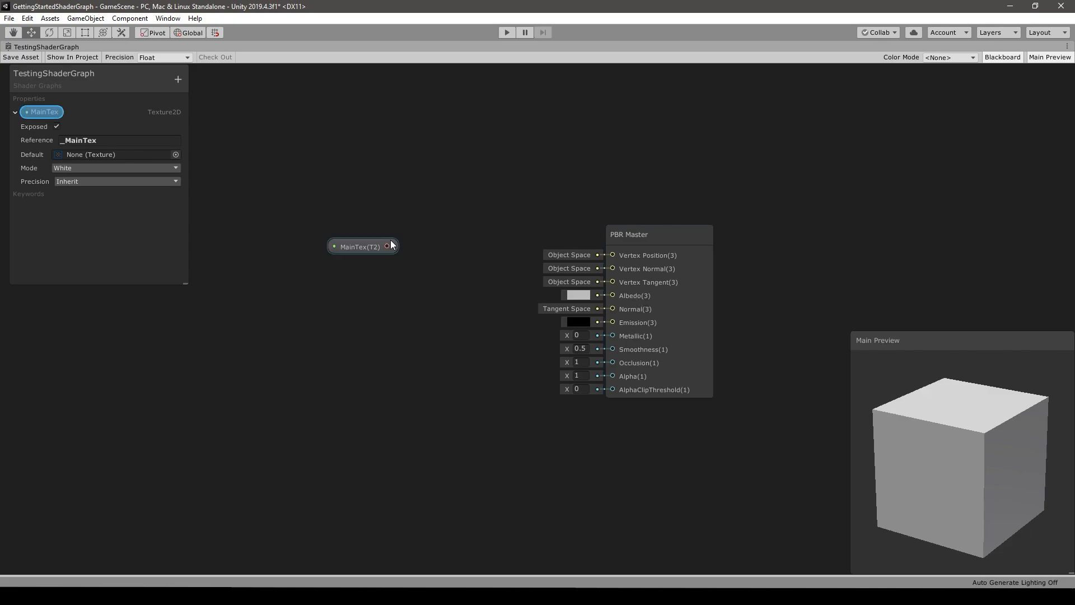
pyautogui.click(362, 235)
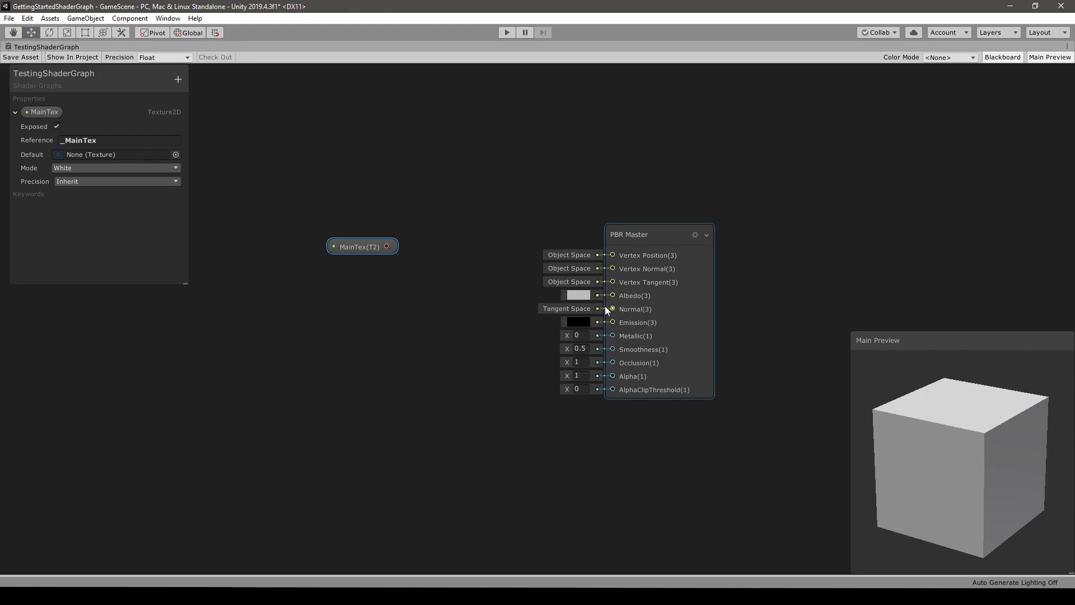
pyautogui.click(455, 234)
# - Spread the MainTex and PBR Master nodes farther apart to make room for another node between them
pyautogui.moveTo(473, 238); pyautogui.dragTo(600, 249, button='middle')
pyautogui.moveTo(485, 258); pyautogui.dragTo(379, 253)
pyautogui.moveTo(536, 326); pyautogui.dragTo(511, 312, button='middle')
# - Browse the UV, Math and Artistic categories of the Create Node list for available nodes
pyautogui.rightClick(490, 242)
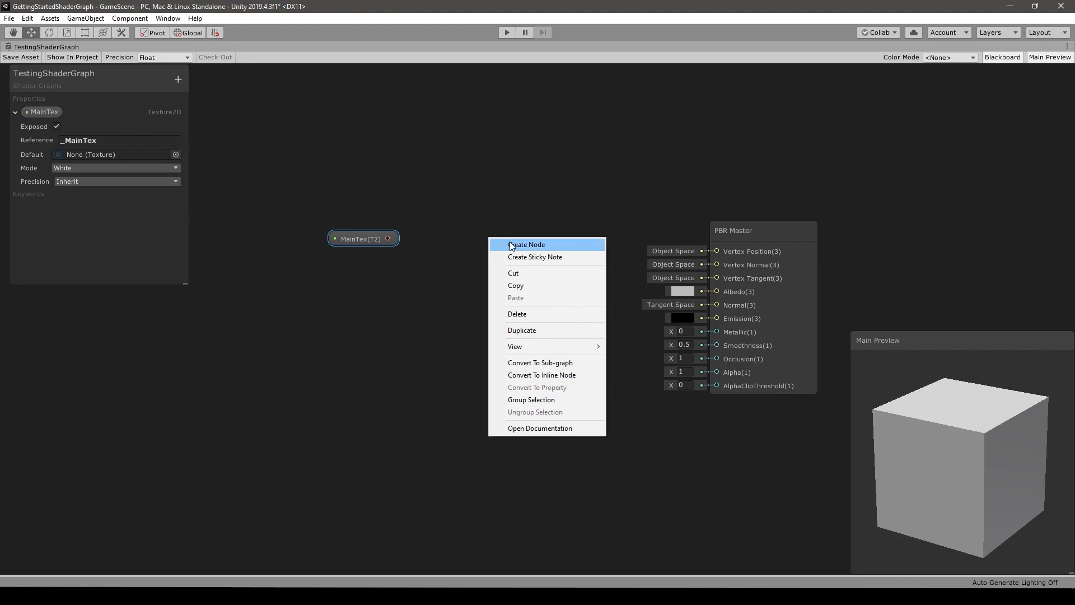
pyautogui.click(512, 244)
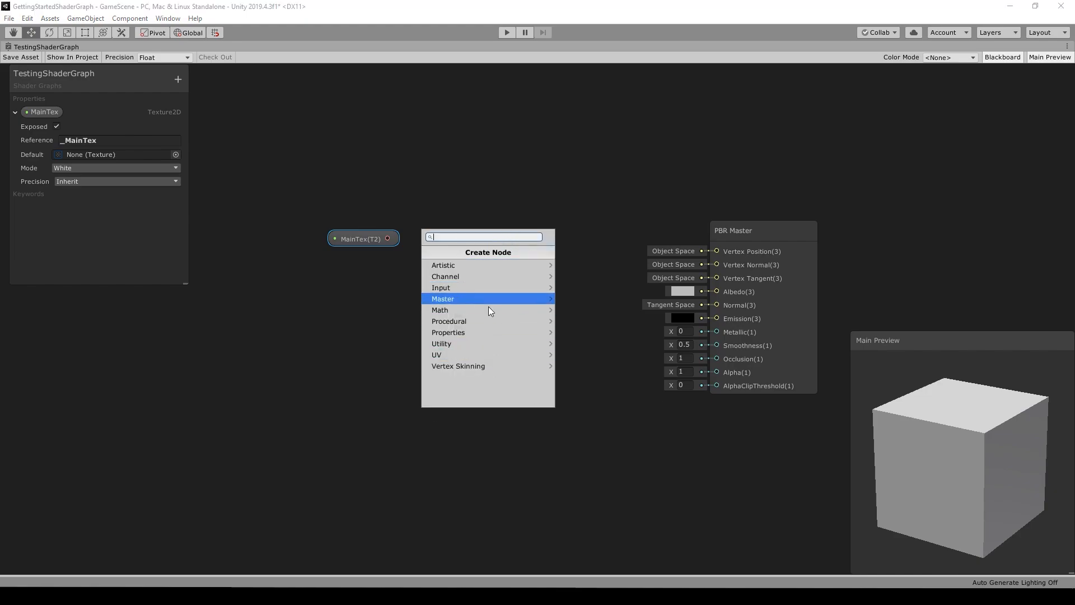
pyautogui.click(449, 354)
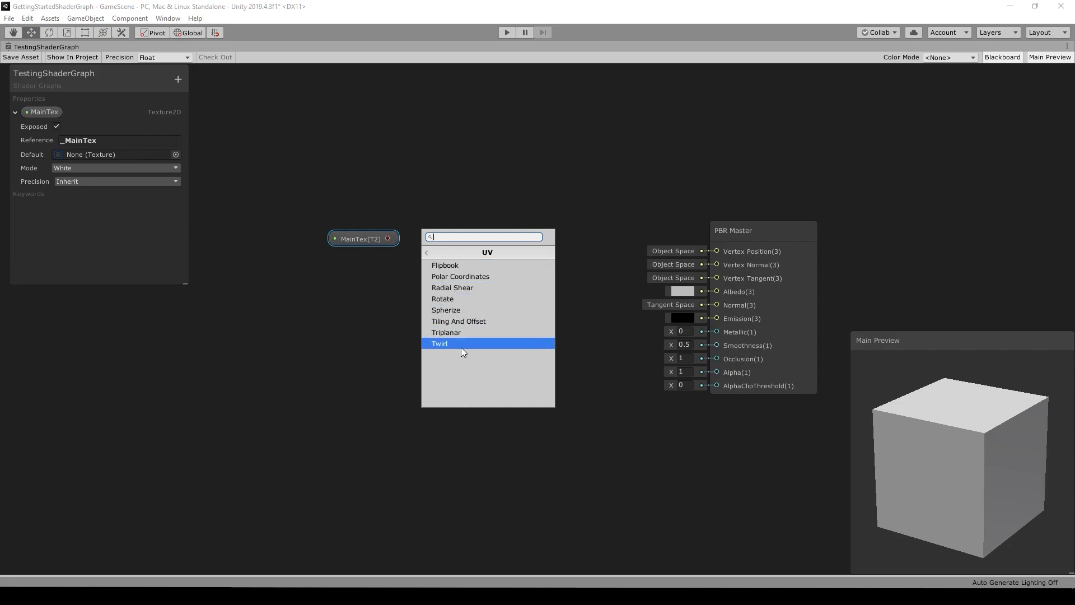
pyautogui.click(425, 253)
pyautogui.click(455, 311)
pyautogui.click(427, 252)
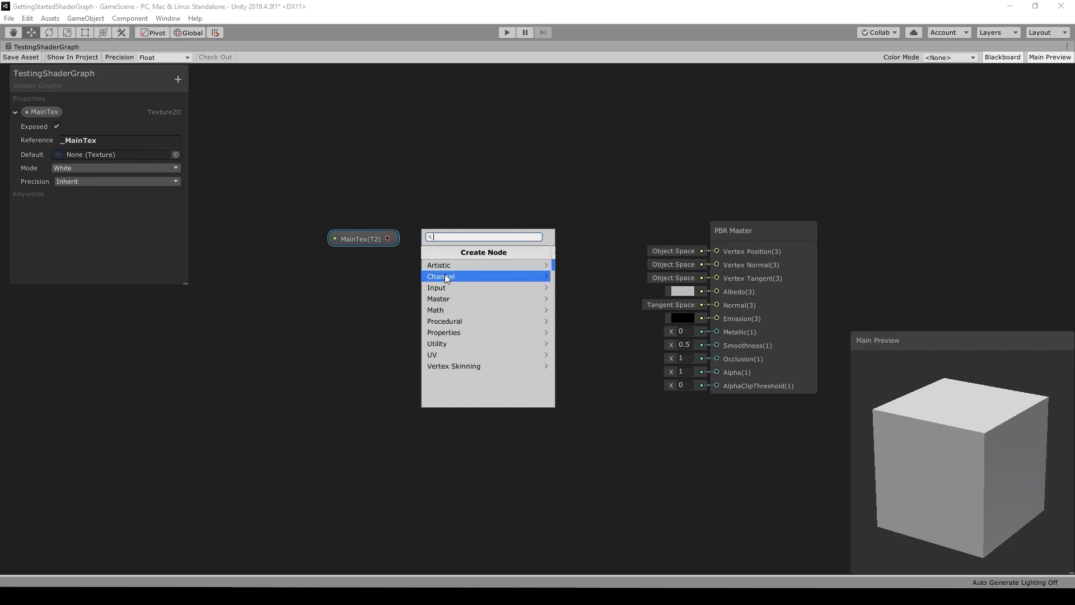
pyautogui.click(443, 265)
pyautogui.click(424, 252)
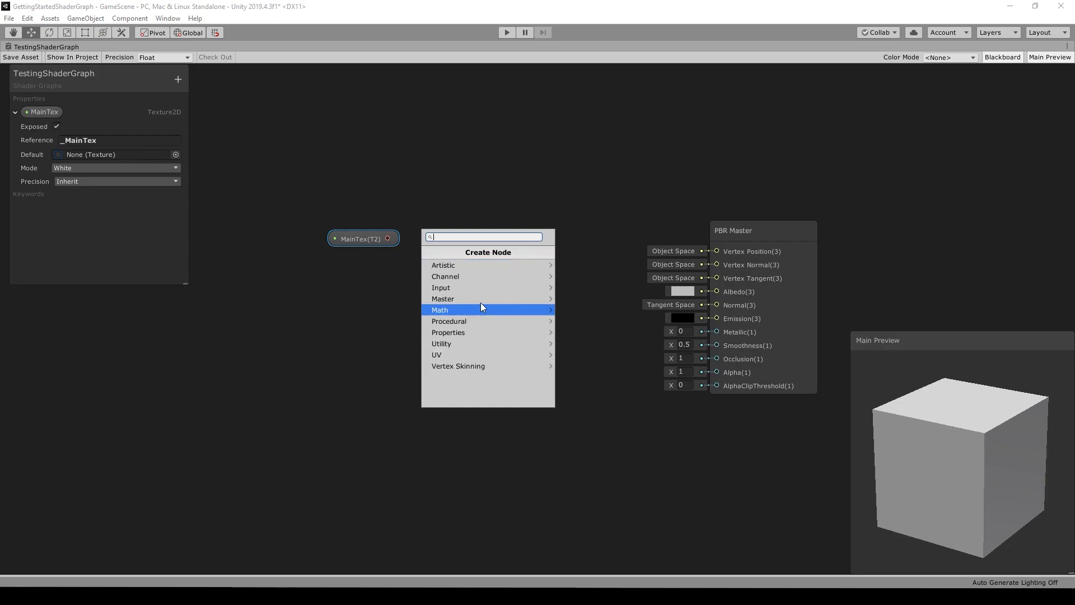
# - Add a Sample Texture 2D node from the Input > Texture category and delete it again
pyautogui.click(449, 287)
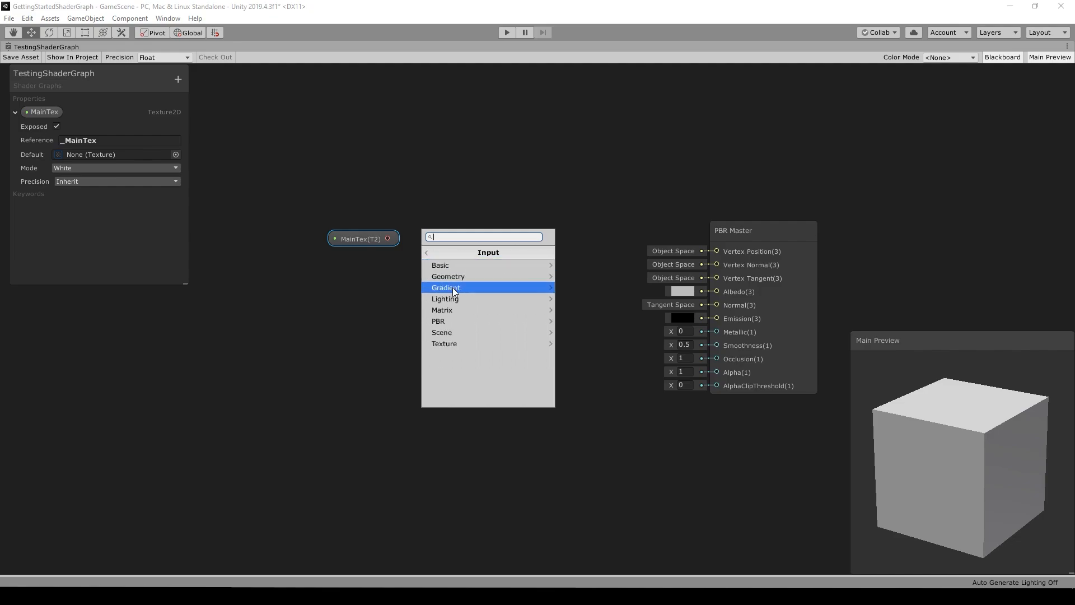
pyautogui.click(445, 343)
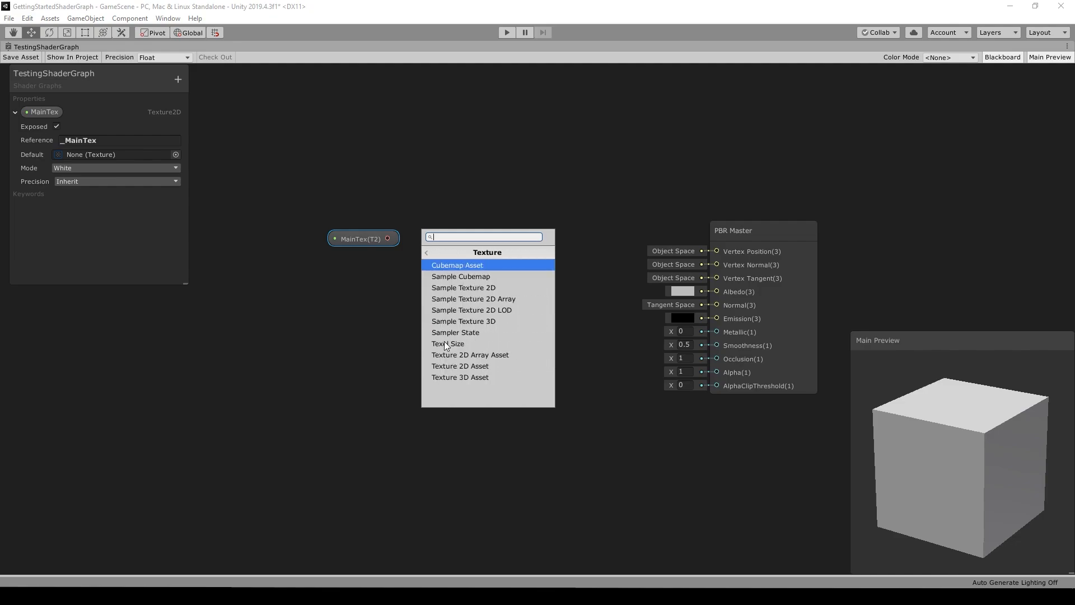
pyautogui.click(460, 286)
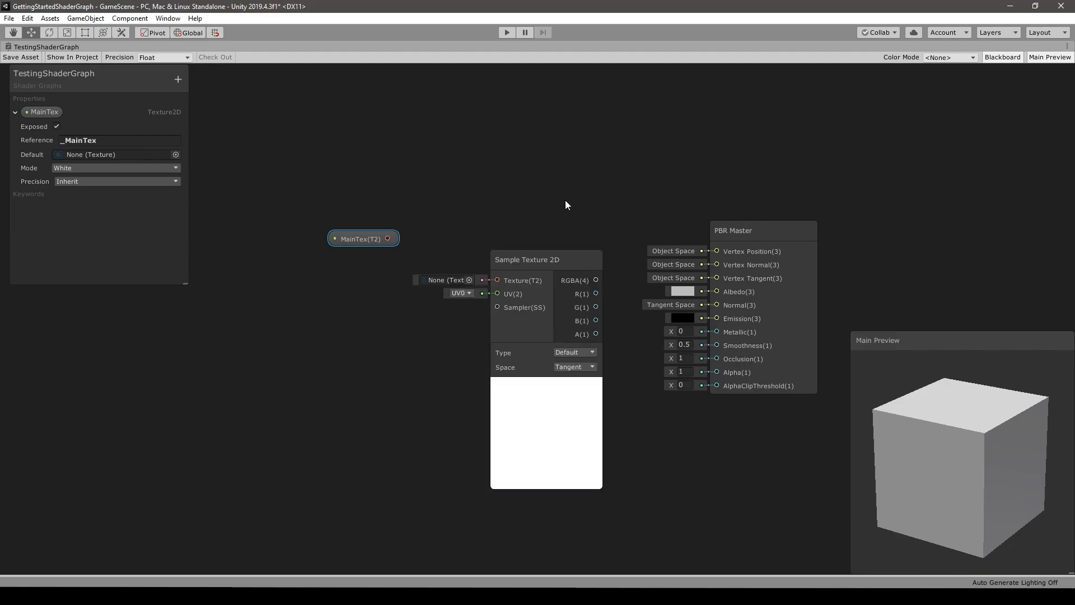
pyautogui.click(529, 352)
pyautogui.press('Delete')
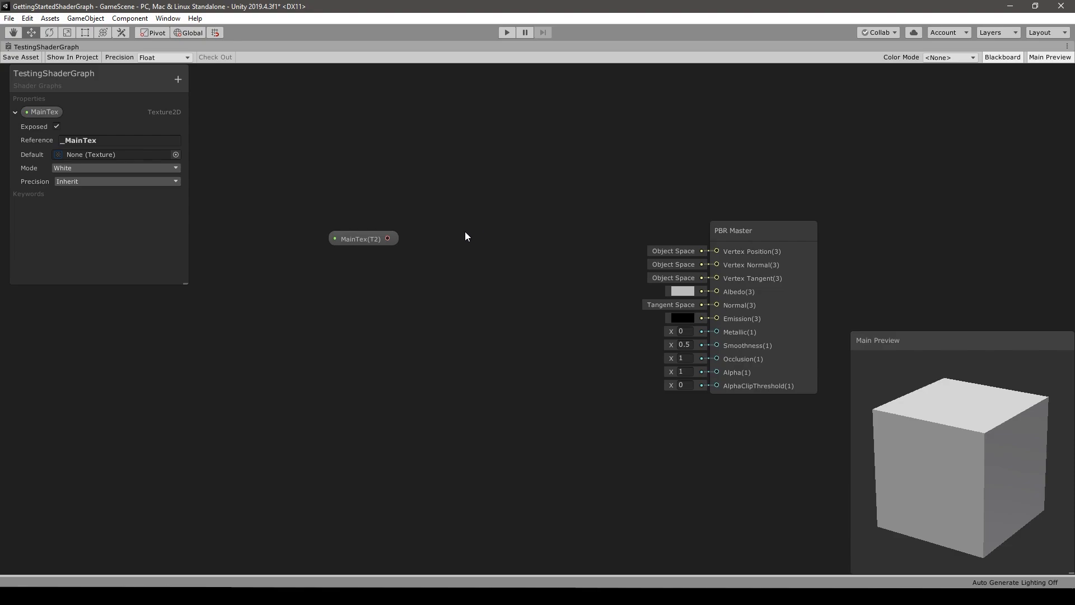
# - Search the node list for "sampl" and add a Sample Texture 2D node between MainTex and PBR Master
pyautogui.press('space')
pyautogui.write('sampl')
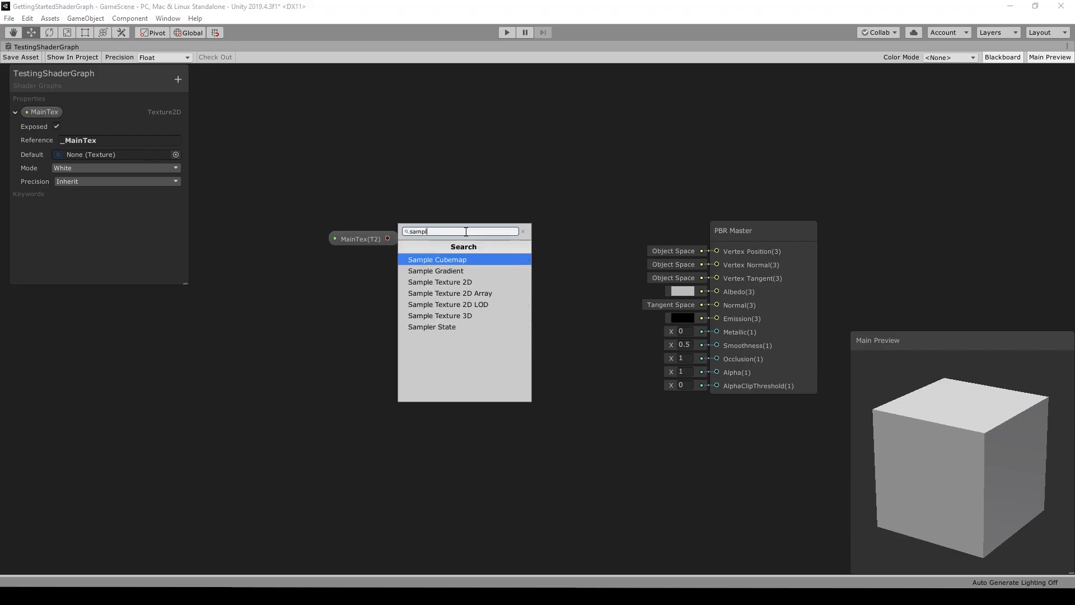
pyautogui.press('Down')
pyautogui.press('Down')
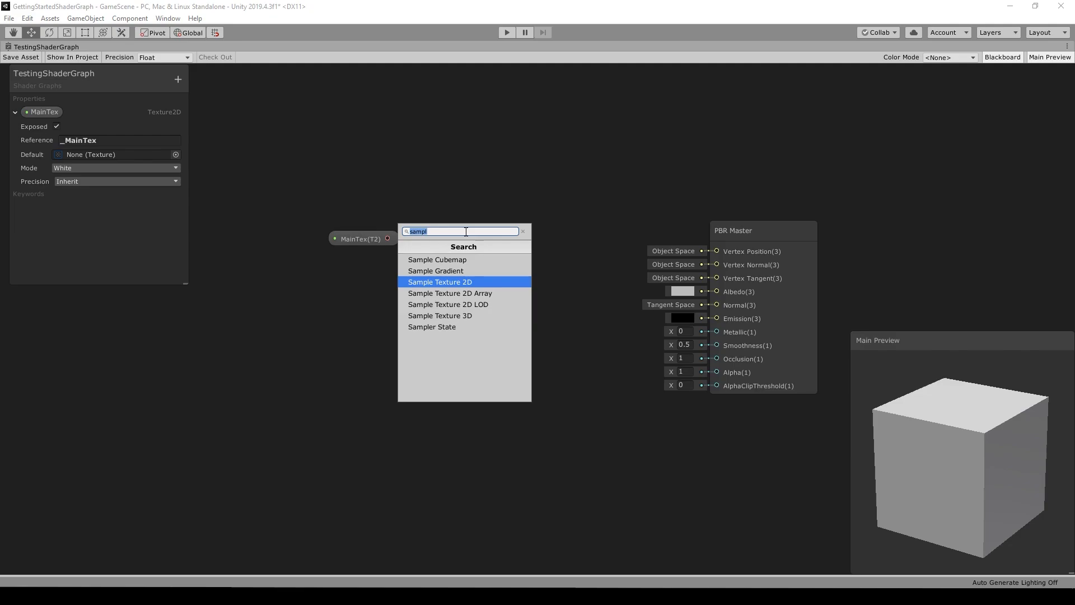
pyautogui.press('Return')
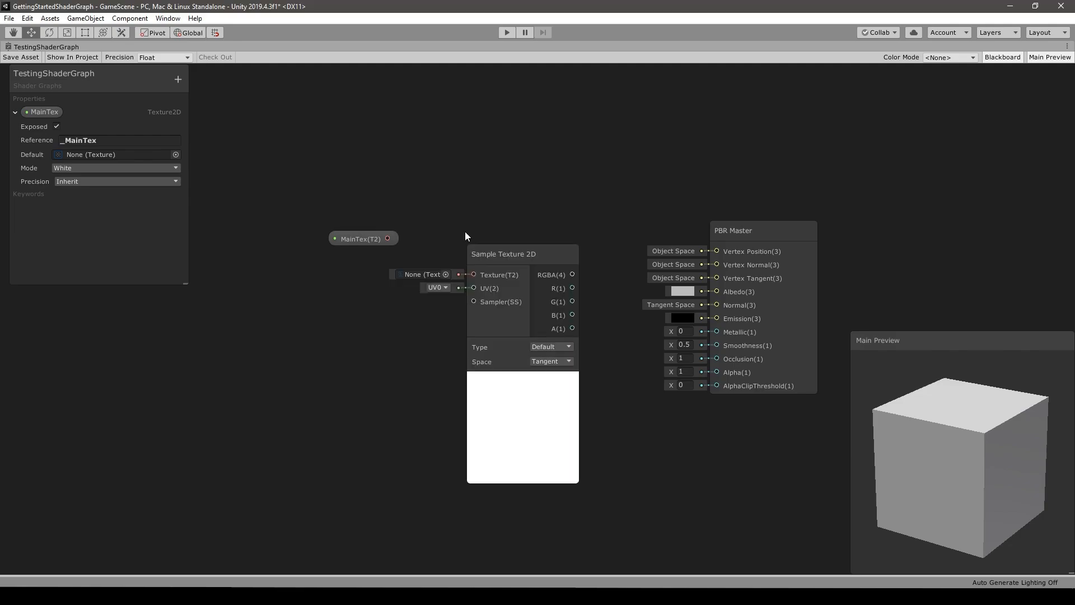
# - Align the Sample Texture 2D node and wire MainTex to its Texture input and its RGBA output to the PBR Master's Albedo
pyautogui.moveTo(507, 251); pyautogui.dragTo(509, 220)
pyautogui.click(446, 293)
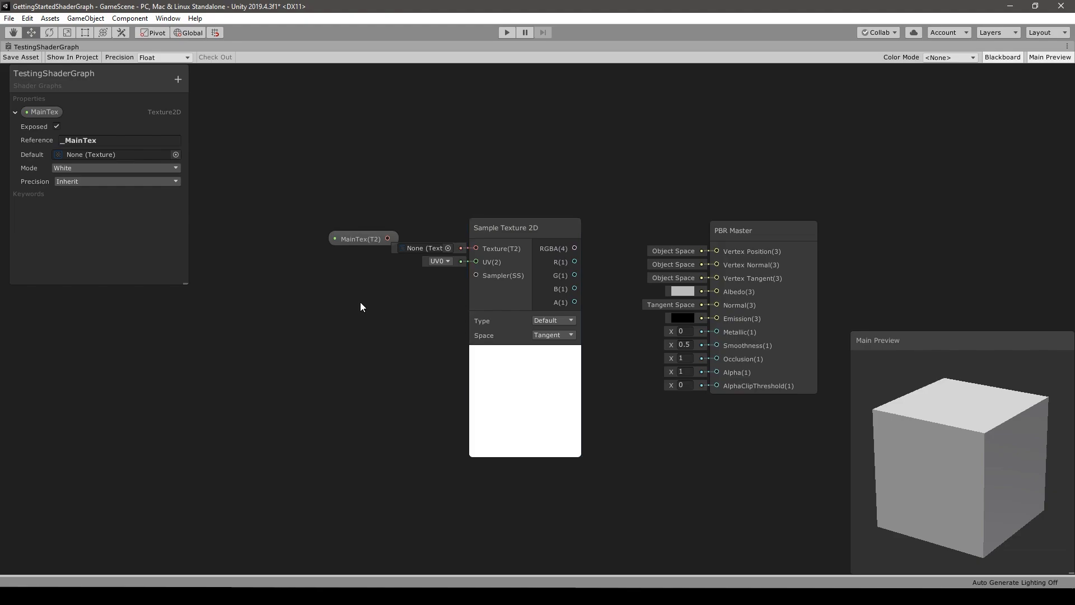
pyautogui.moveTo(361, 238); pyautogui.dragTo(476, 248)
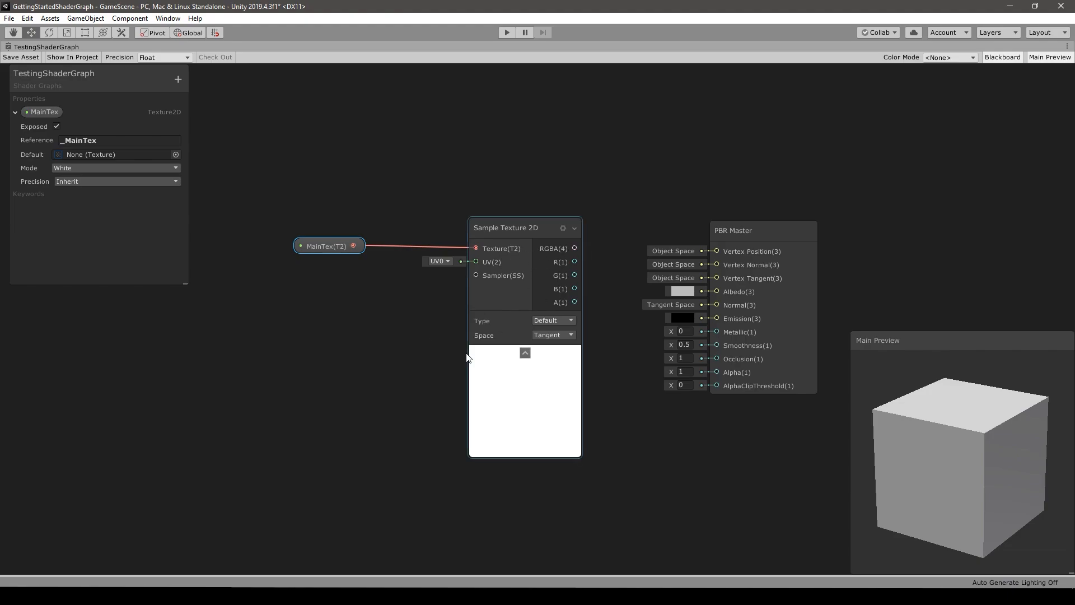
pyautogui.moveTo(575, 248); pyautogui.dragTo(717, 291)
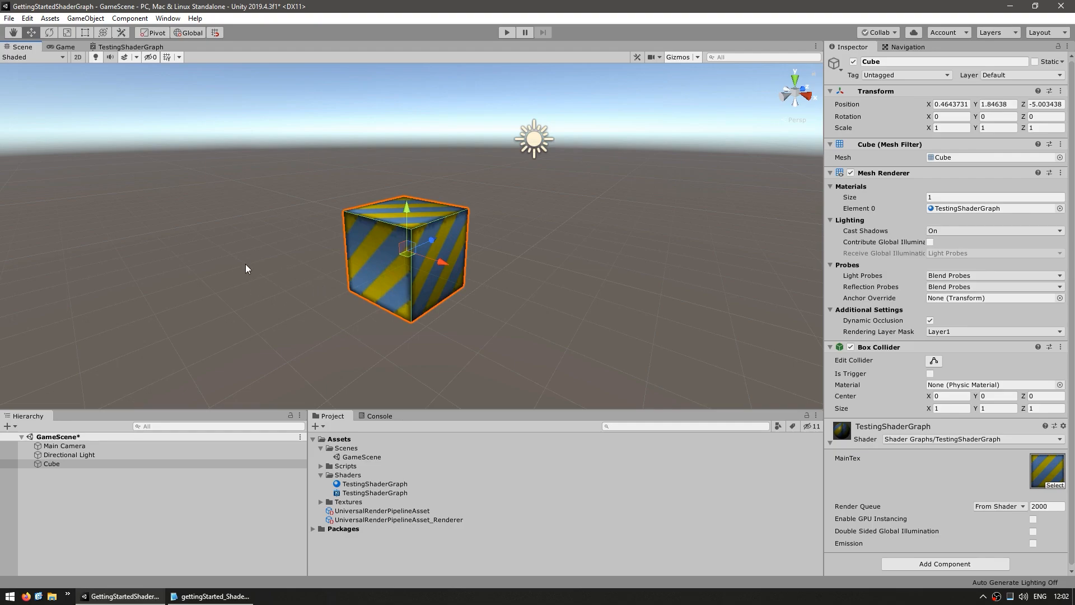
# - Inspect the textured cube from several angles in the Scene view and select the TestingShaderGraph material
pyautogui.keyDown('alt'); pyautogui.moveTo(278, 276); pyautogui.dragTo(501, 314); pyautogui.keyUp('alt')
pyautogui.click(559, 311)
pyautogui.scroll(8, 561, 310)
pyautogui.scroll(-7, 571, 304)
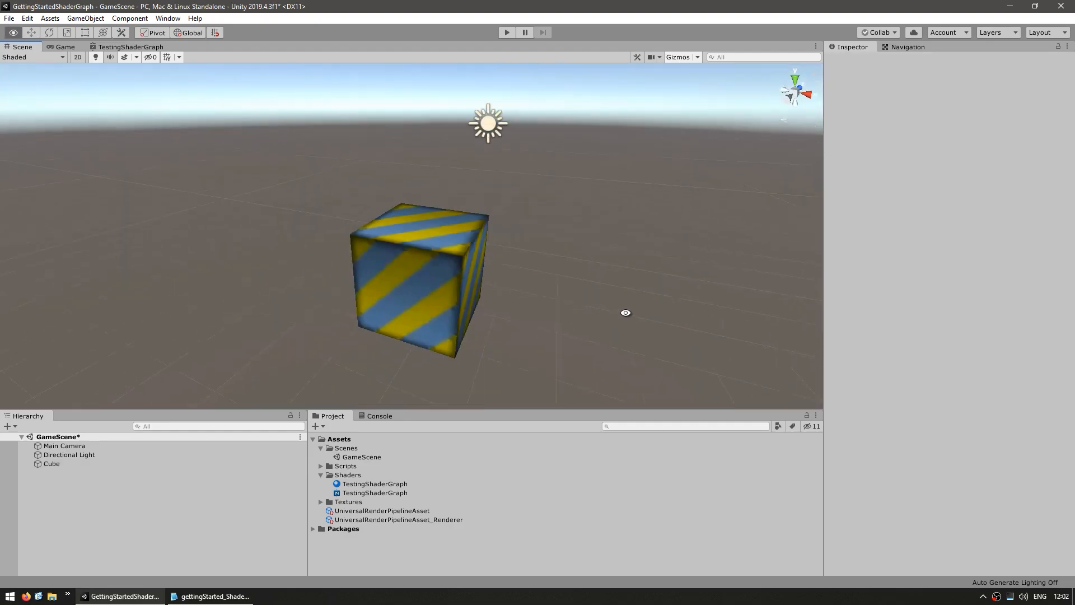
pyautogui.keyDown('alt'); pyautogui.moveTo(625, 312); pyautogui.dragTo(547, 299); pyautogui.keyUp('alt')
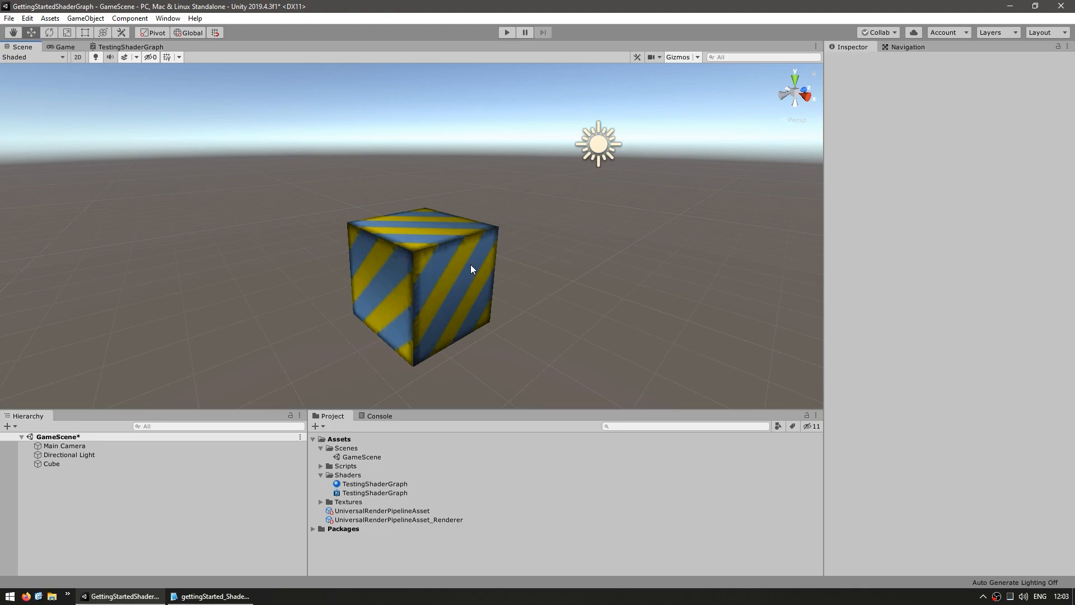
pyautogui.click(376, 484)
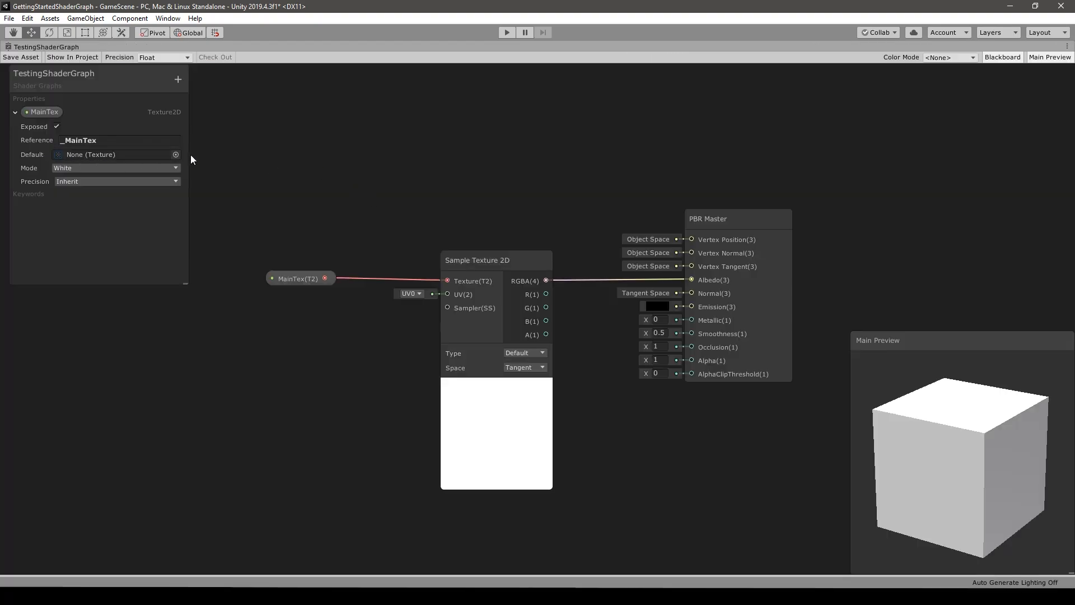
# - Set the MainTex property's default texture to GradientLines and rotate the cube in the Main Preview
pyautogui.click(176, 154)
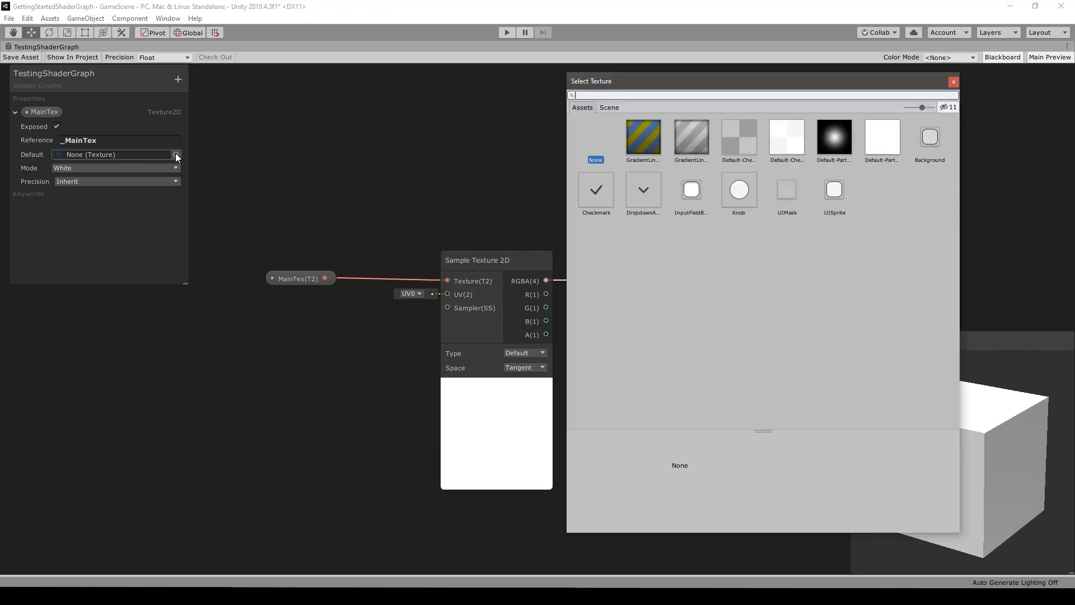
pyautogui.doubleClick(653, 143)
pyautogui.moveTo(902, 438); pyautogui.dragTo(967, 424)
# - Browse the Master, Input and Artistic node categories and close the list without adding a node
pyautogui.rightClick(452, 150)
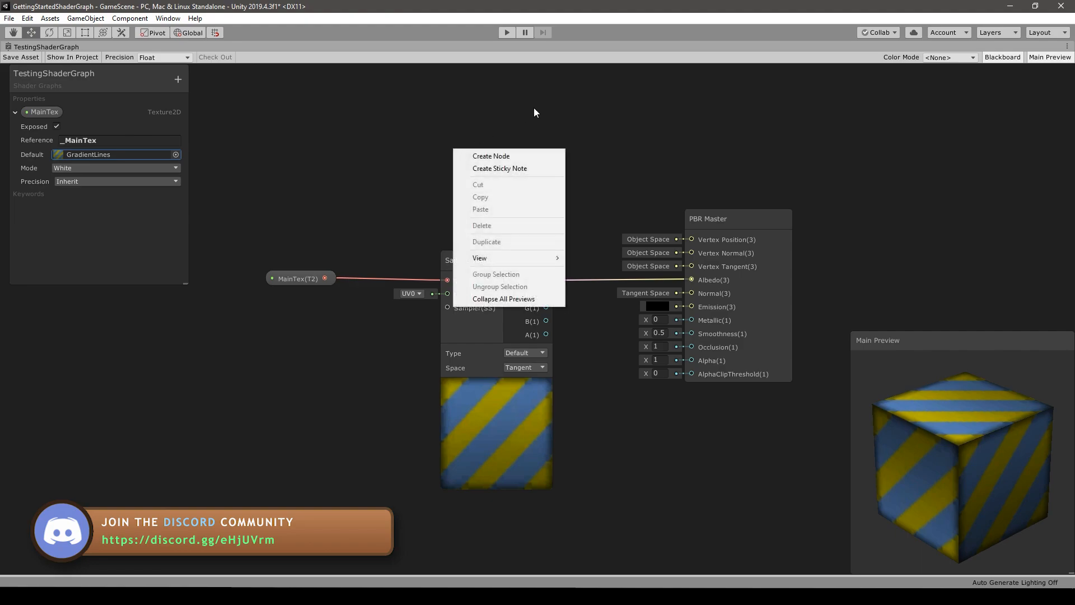
pyautogui.click(488, 156)
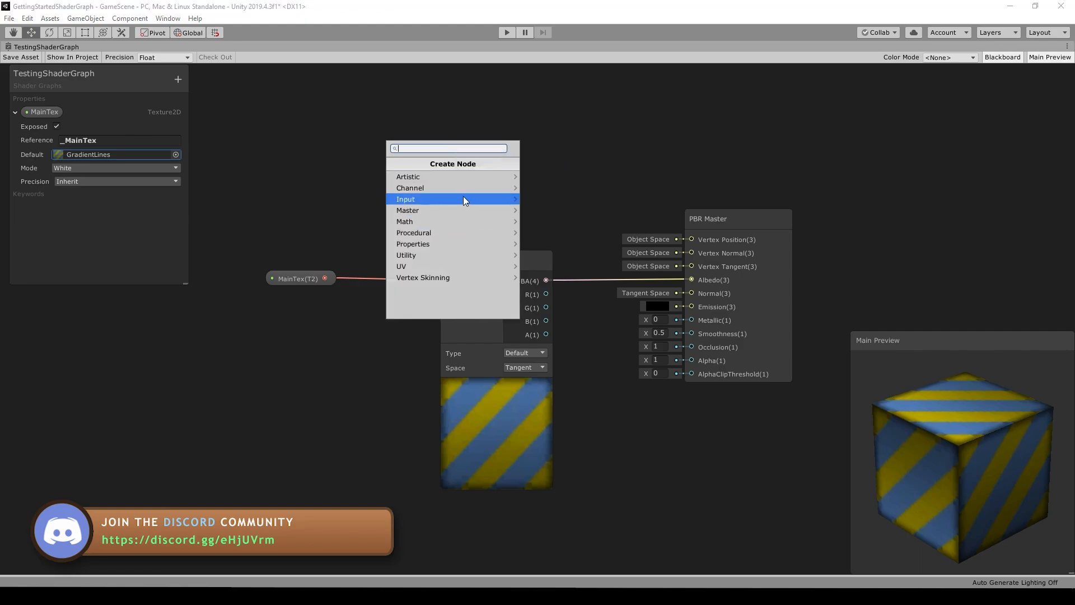
pyautogui.click(443, 210)
pyautogui.click(389, 164)
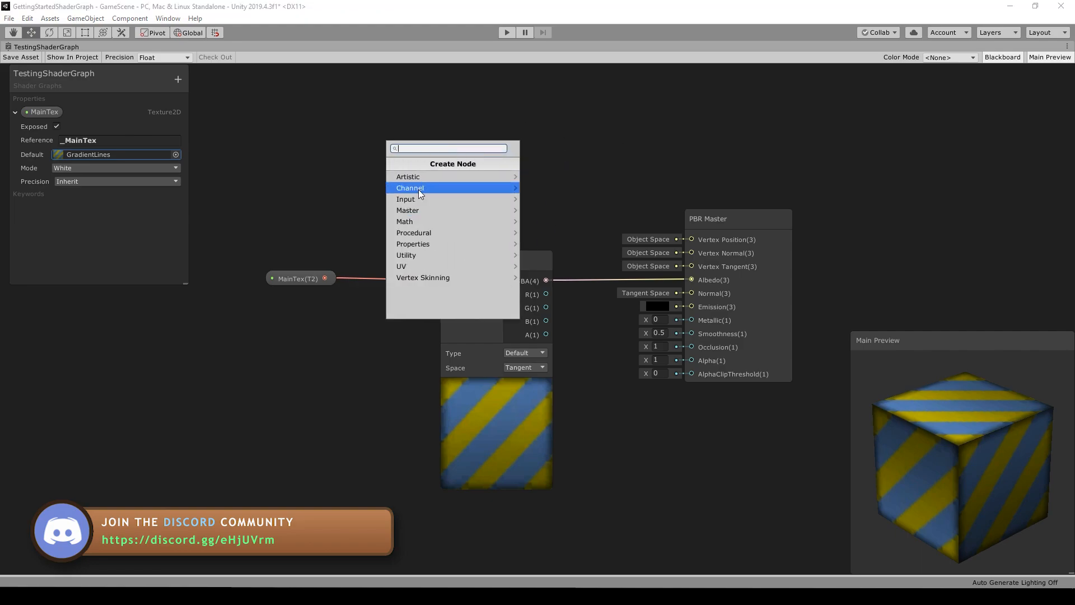
pyautogui.click(413, 199)
pyautogui.click(391, 164)
pyautogui.click(405, 177)
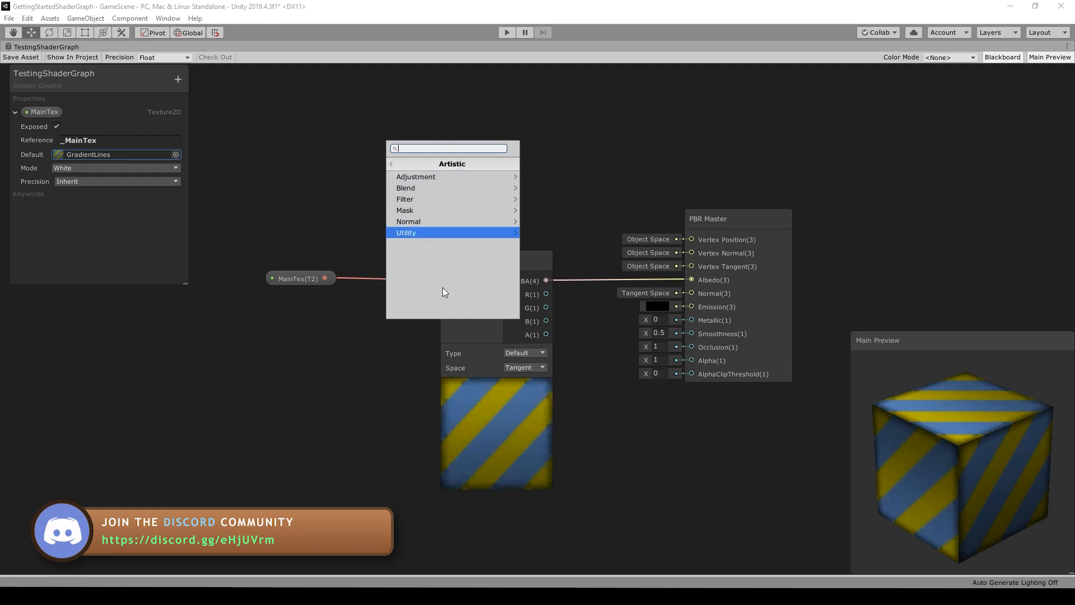
pyautogui.click(636, 169)
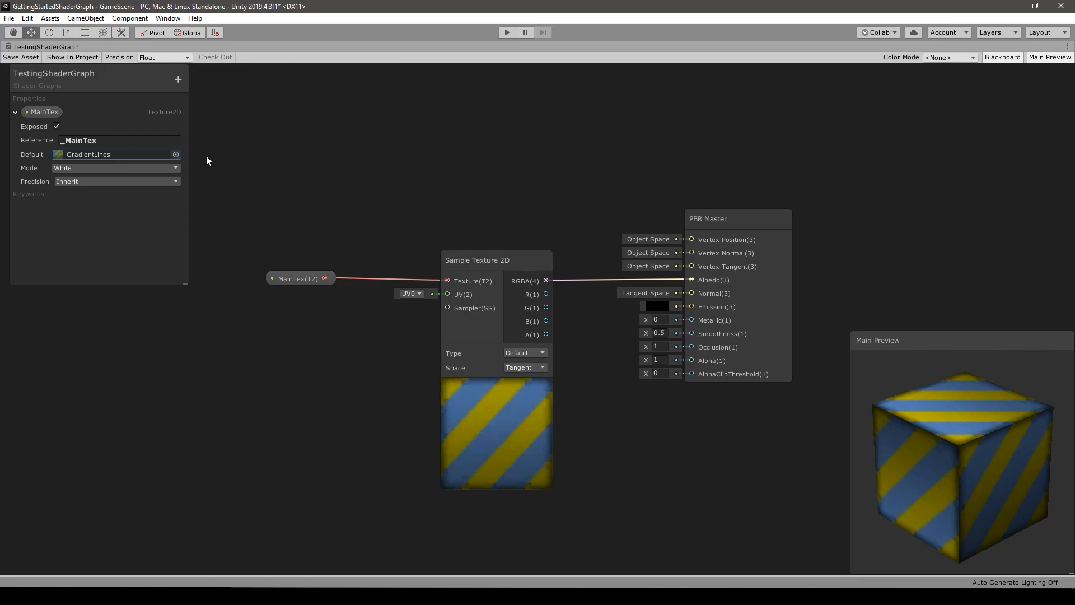
# - Set the MainTex property's default texture to GradientLines_Grey
pyautogui.click(176, 154)
pyautogui.click(690, 138)
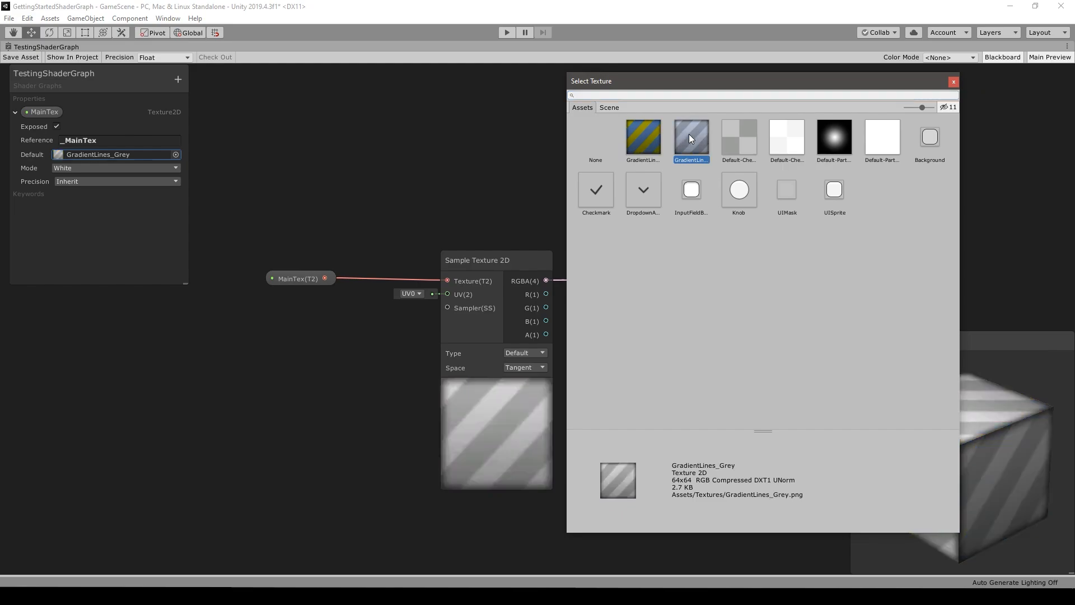
pyautogui.doubleClick(692, 138)
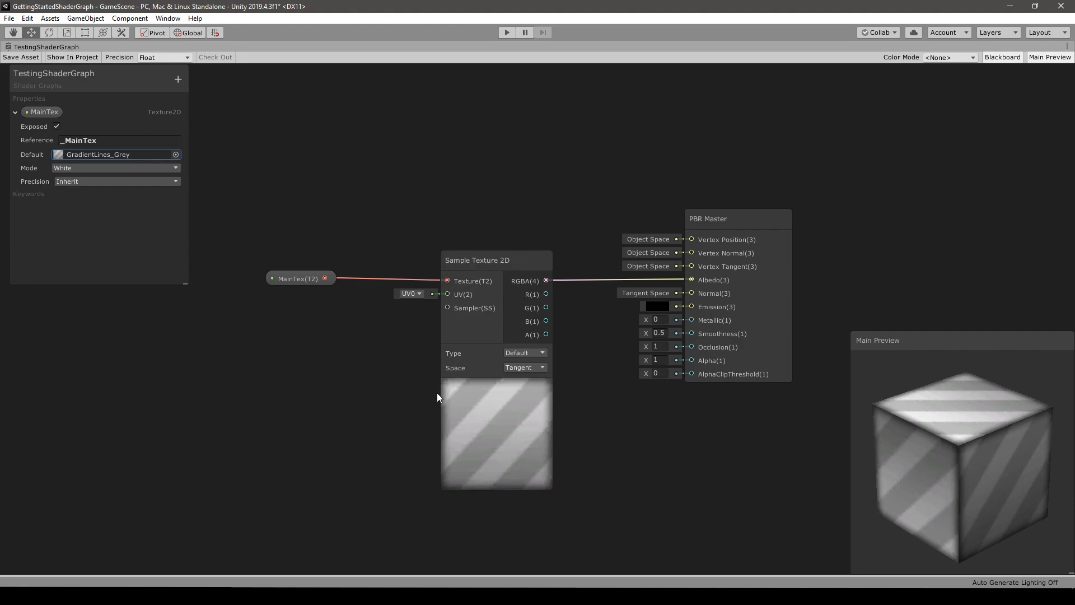
# - Add a Color property named Color to the shader graph and set its reference to _Color
pyautogui.click(180, 80)
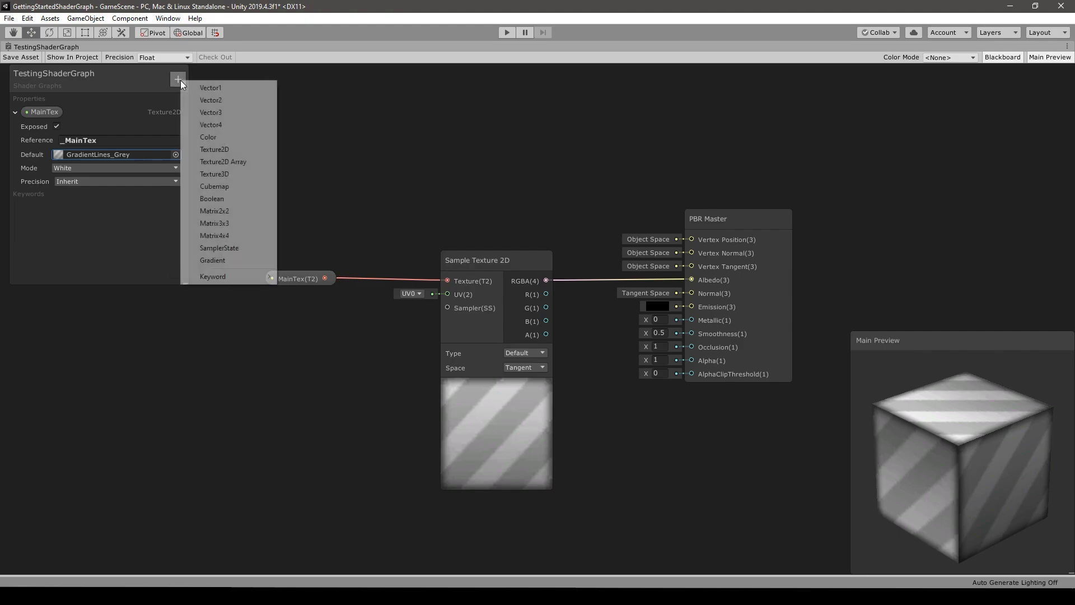
pyautogui.click(224, 137)
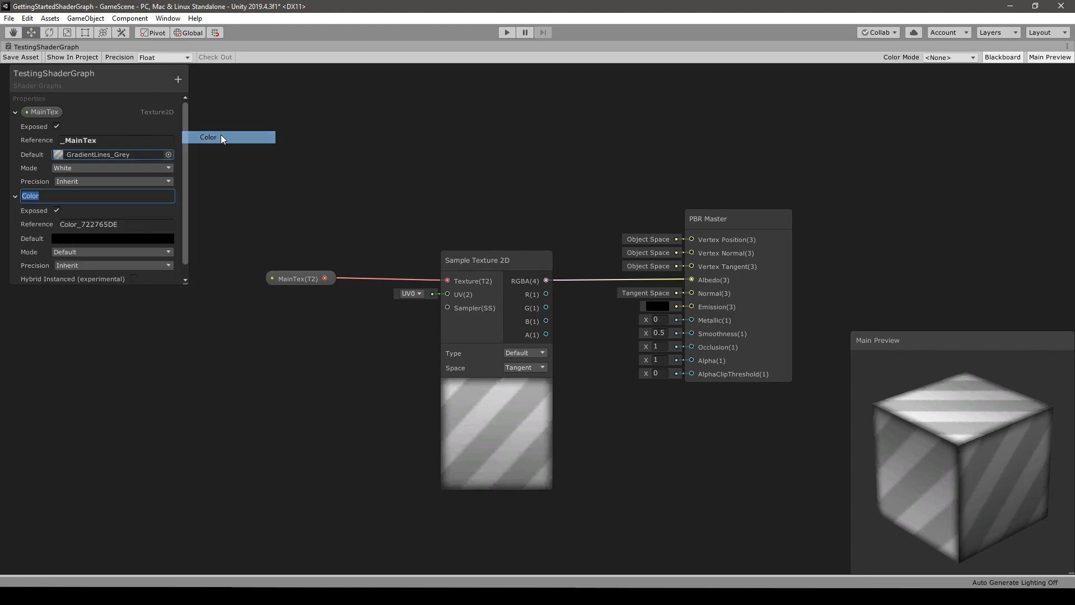
pyautogui.press('Return')
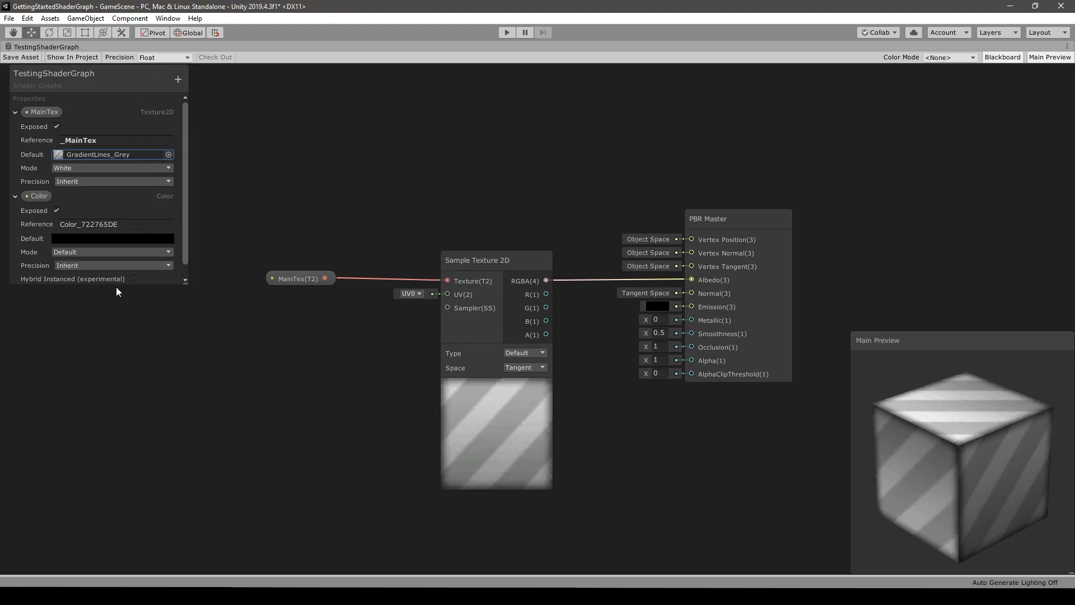
pyautogui.click(100, 224)
pyautogui.write('_Color')
pyautogui.click(300, 227)
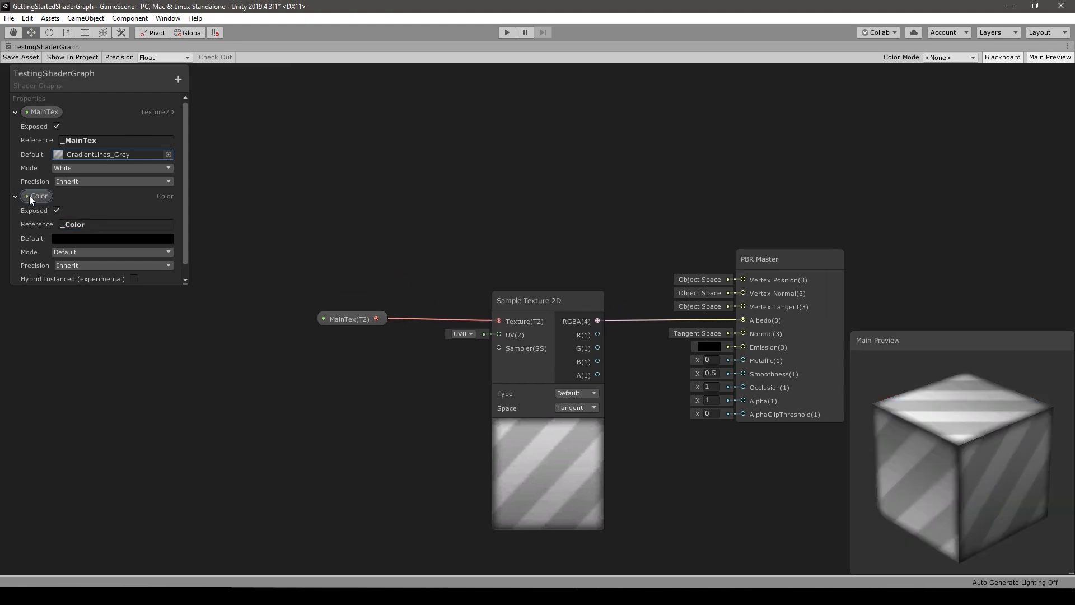
# - Place a Color property node in the graph and add a Multiply node above the Sample Texture 2D node
pyautogui.moveTo(344, 163); pyautogui.dragTo(344, 164)
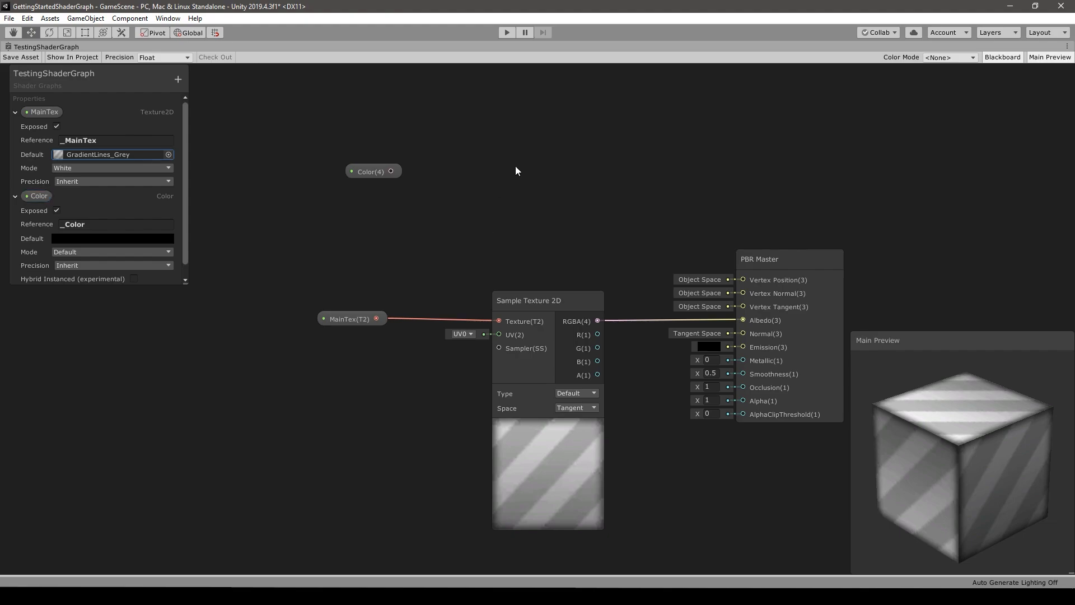
pyautogui.press('space')
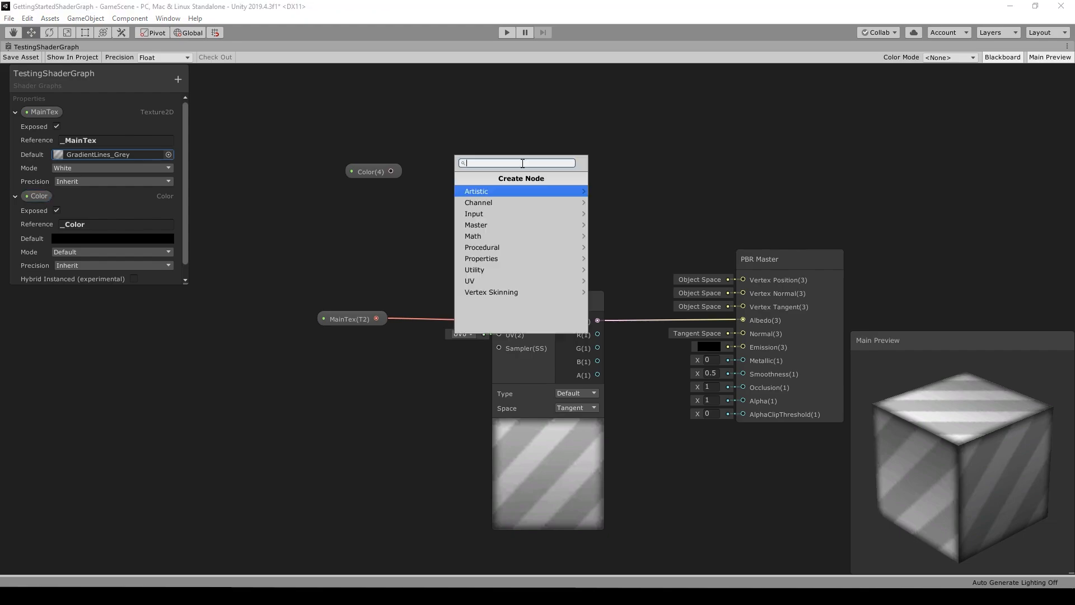
pyautogui.write('multiply')
pyautogui.press('Return')
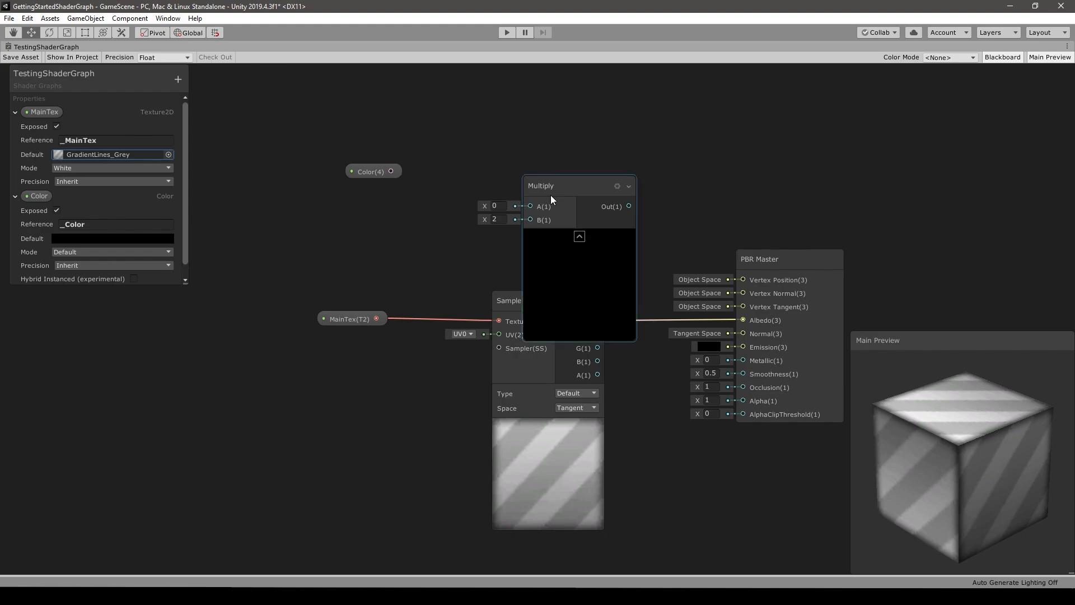
pyautogui.moveTo(551, 196); pyautogui.dragTo(524, 156)
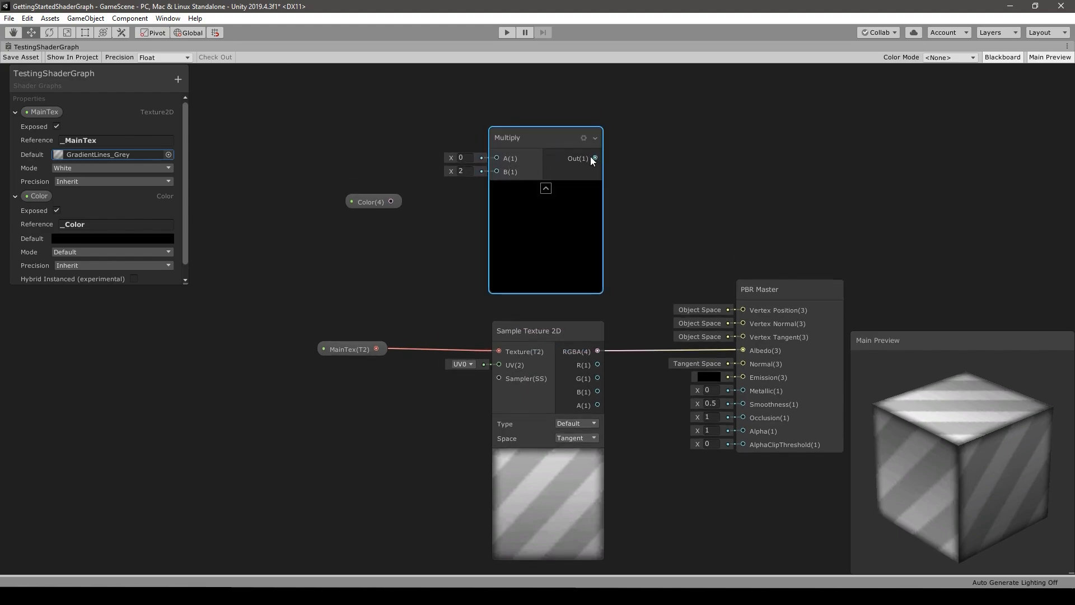
# - Connect the Color node to the Multiply node's A input and move the PBR Master farther away to make room
pyautogui.moveTo(369, 201); pyautogui.dragTo(495, 158)
pyautogui.scroll(-3, 728, 263)
pyautogui.moveTo(762, 276); pyautogui.dragTo(806, 264)
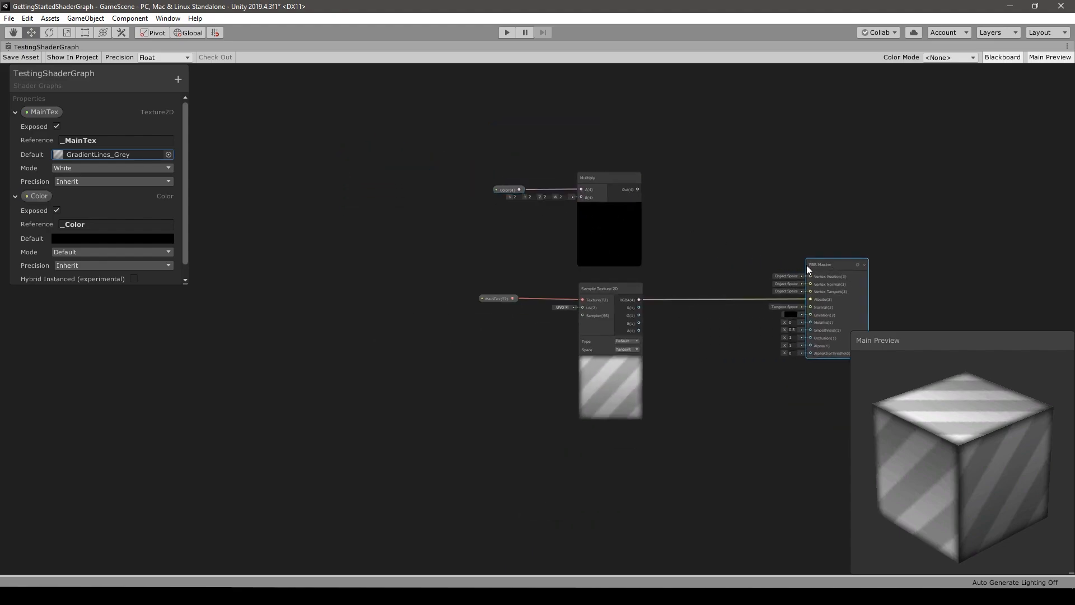
# - Reposition the Color and Multiply nodes and connect the Sample Texture 2D node's RGBA output to Multiply's B input
pyautogui.moveTo(806, 264); pyautogui.dragTo(576, 248, button='middle')
pyautogui.moveTo(362, 135); pyautogui.dragTo(583, 224)
pyautogui.scroll(4, 533, 285)
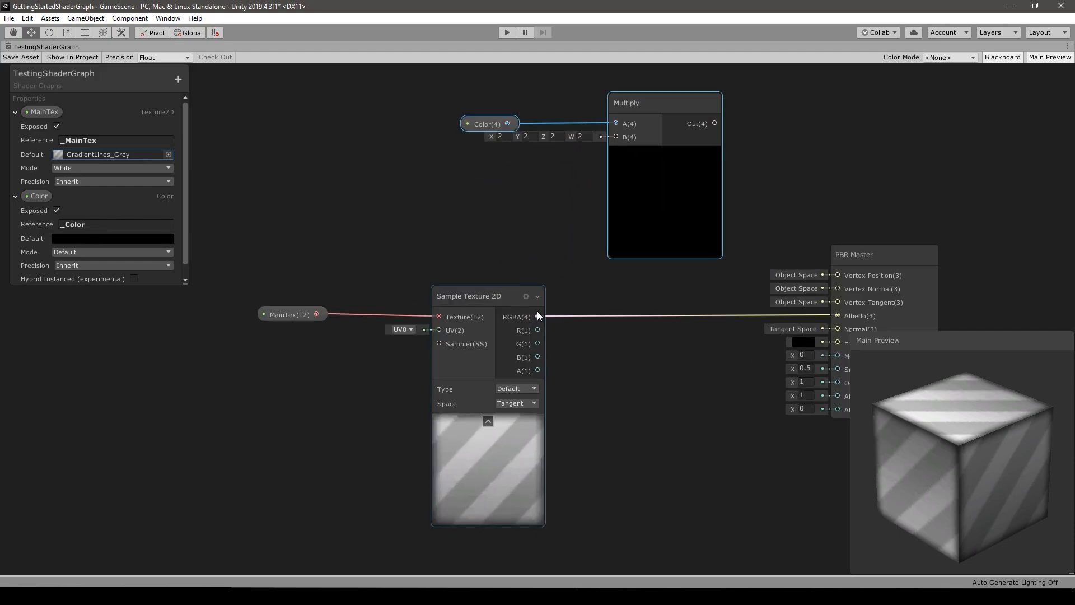
pyautogui.moveTo(538, 315); pyautogui.dragTo(616, 136)
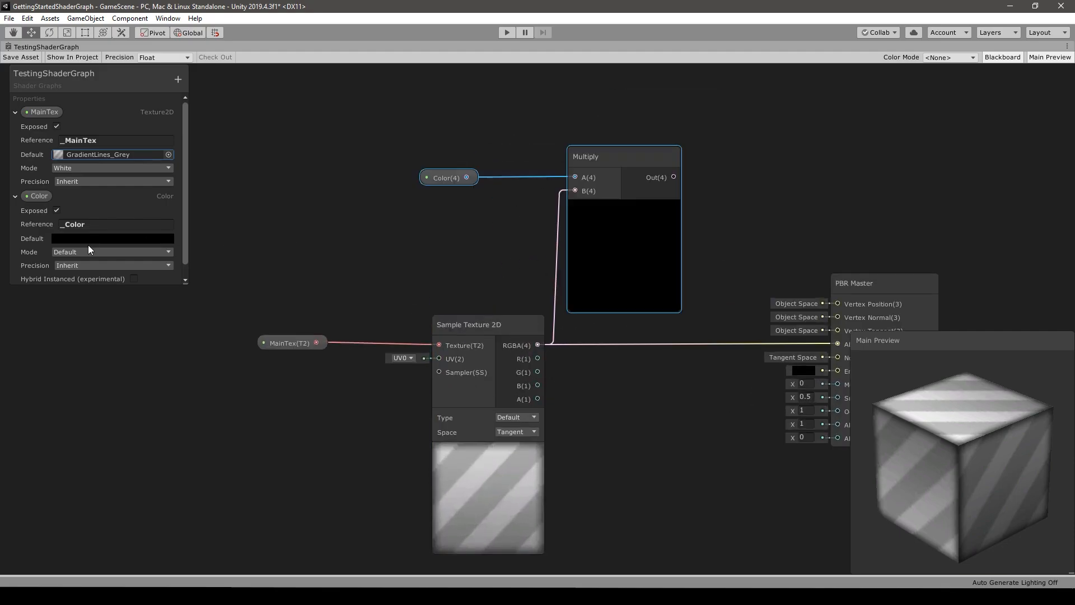
# - Set the Color property's default to bright green, hexadecimal 5EFF00
pyautogui.click(76, 239)
pyautogui.click(909, 250)
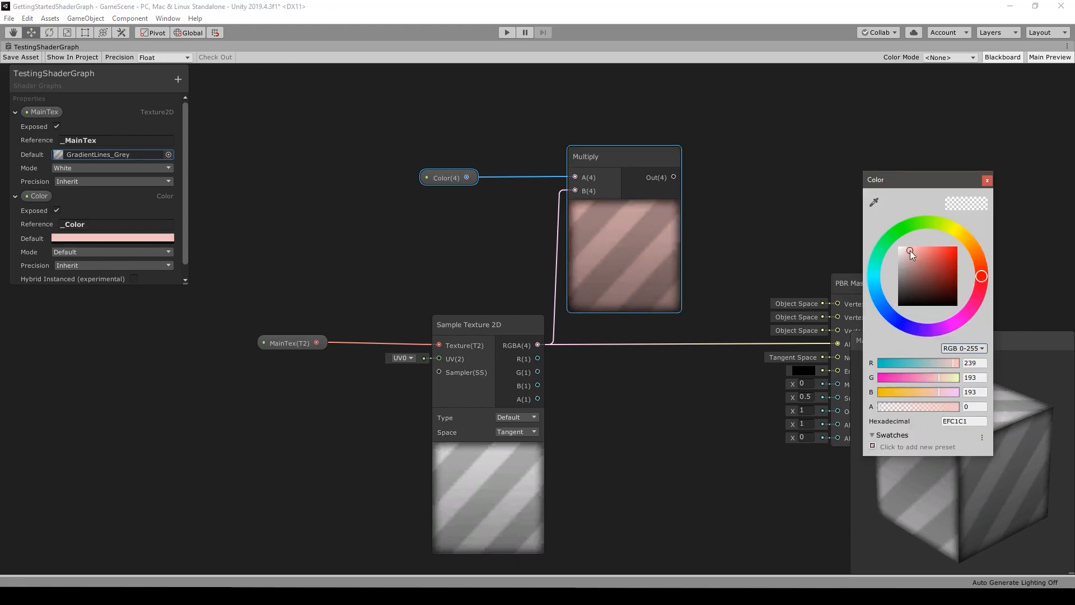
pyautogui.moveTo(909, 251)
pyautogui.mouseDown()
pyautogui.moveTo(898, 246)
pyautogui.moveTo(999, 206)
pyautogui.mouseUp()
pyautogui.click(921, 223)
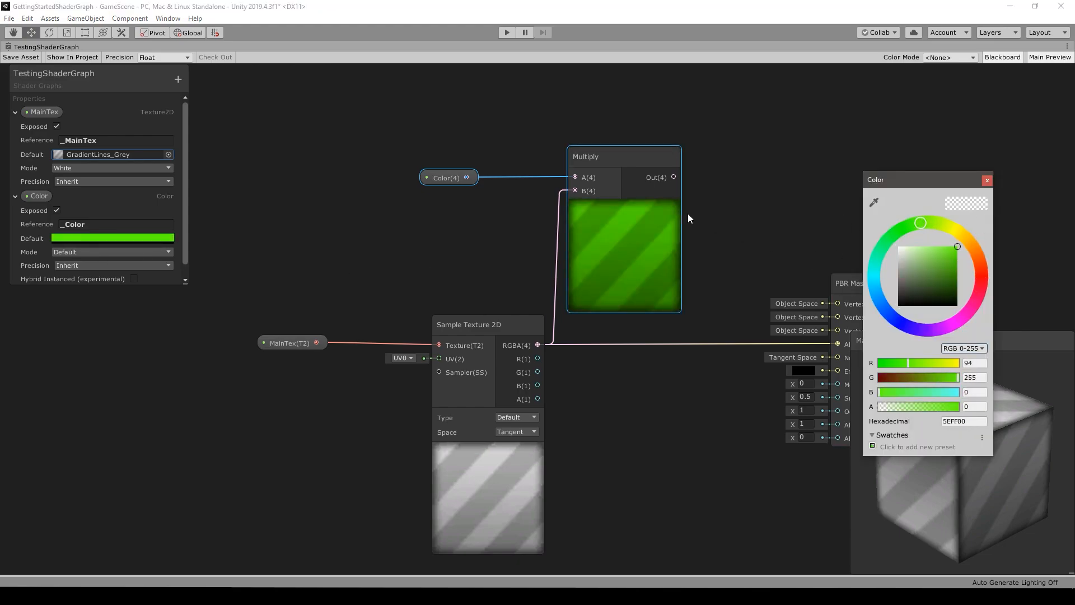
pyautogui.click(987, 180)
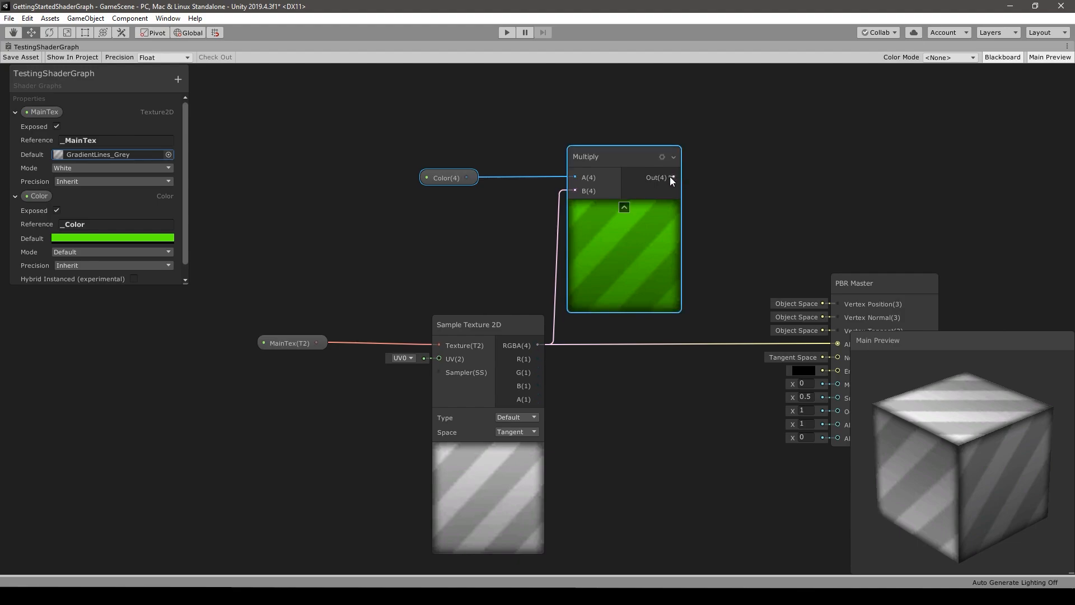
# - Connect the Multiply node's output to the PBR Master's Albedo input and rotate the preview cube
pyautogui.moveTo(672, 177); pyautogui.dragTo(838, 345)
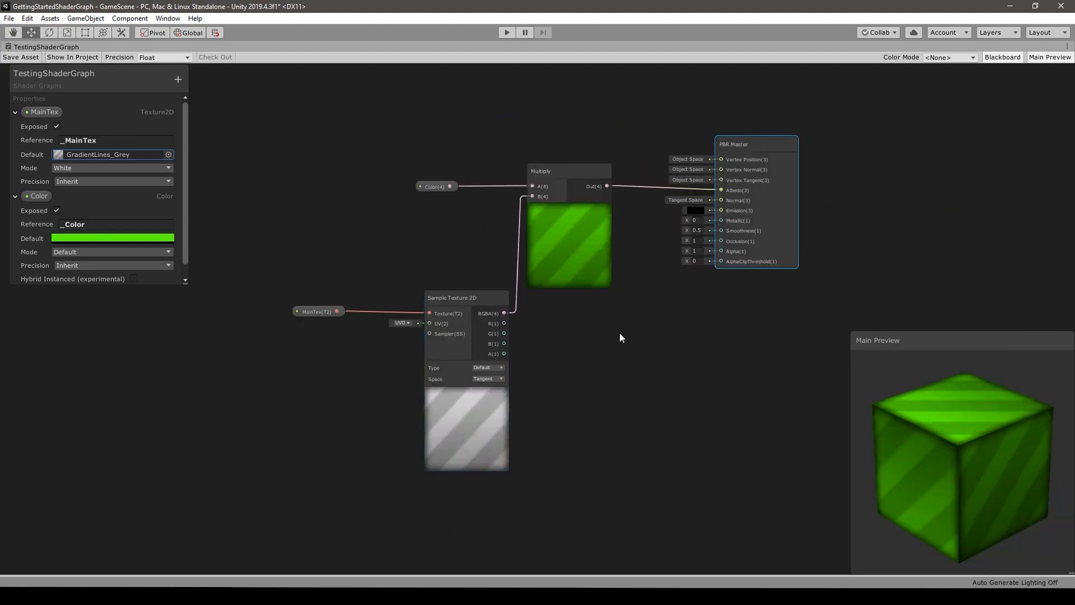
pyautogui.moveTo(990, 466); pyautogui.dragTo(931, 421)
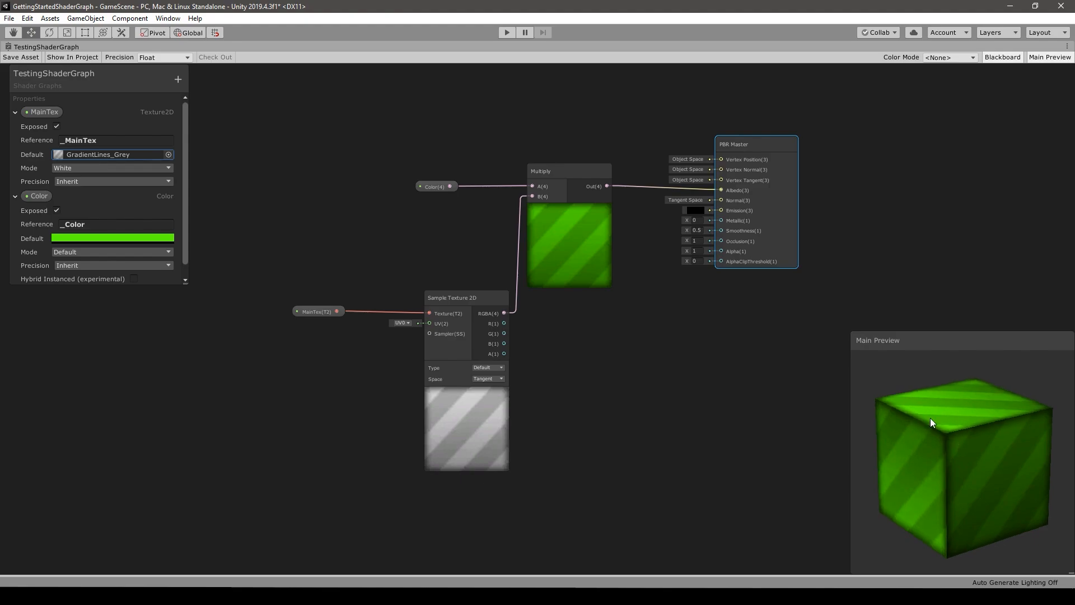
# - Try white and other hues as the Color property's default, ending on a bright green
pyautogui.click(148, 239)
pyautogui.moveTo(946, 251); pyautogui.dragTo(860, 234)
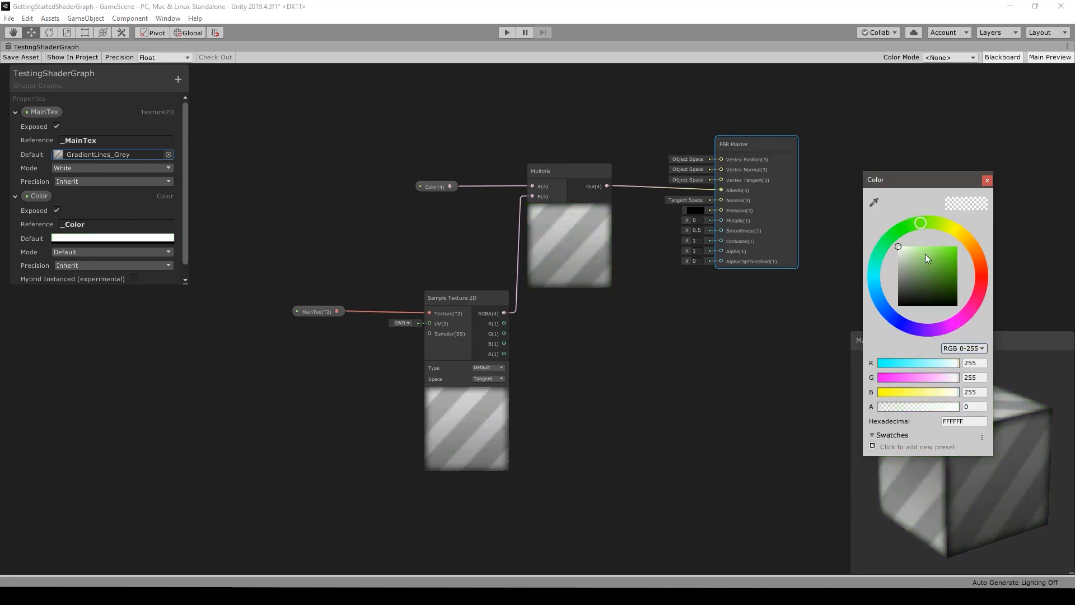
pyautogui.moveTo(935, 252); pyautogui.dragTo(957, 246)
pyautogui.moveTo(957, 233); pyautogui.dragTo(980, 262)
pyautogui.click(925, 221)
pyautogui.click(851, 258)
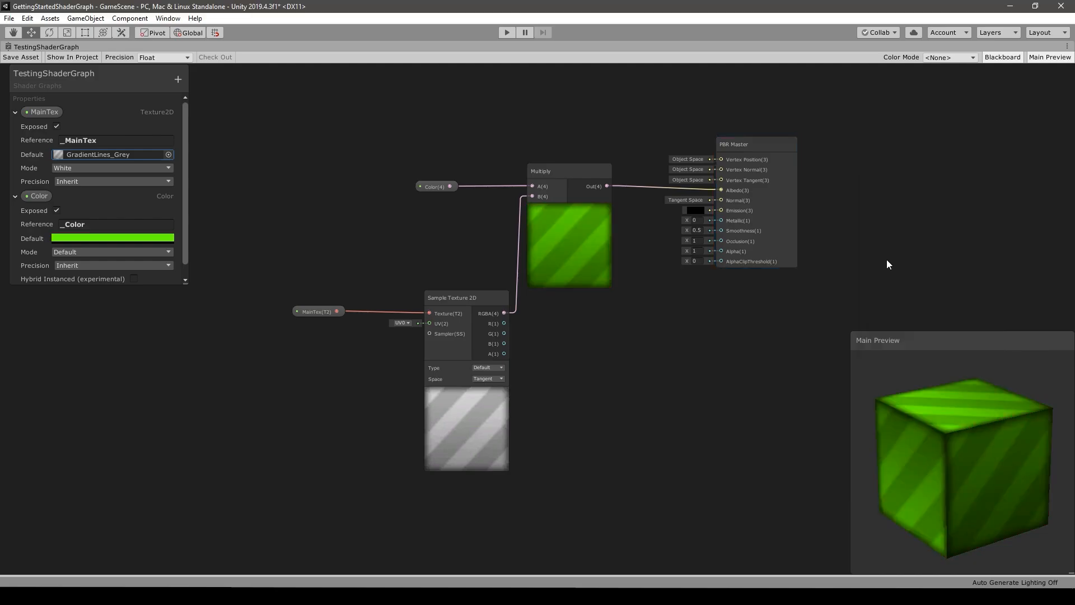
pyautogui.scroll(2, 510, 203)
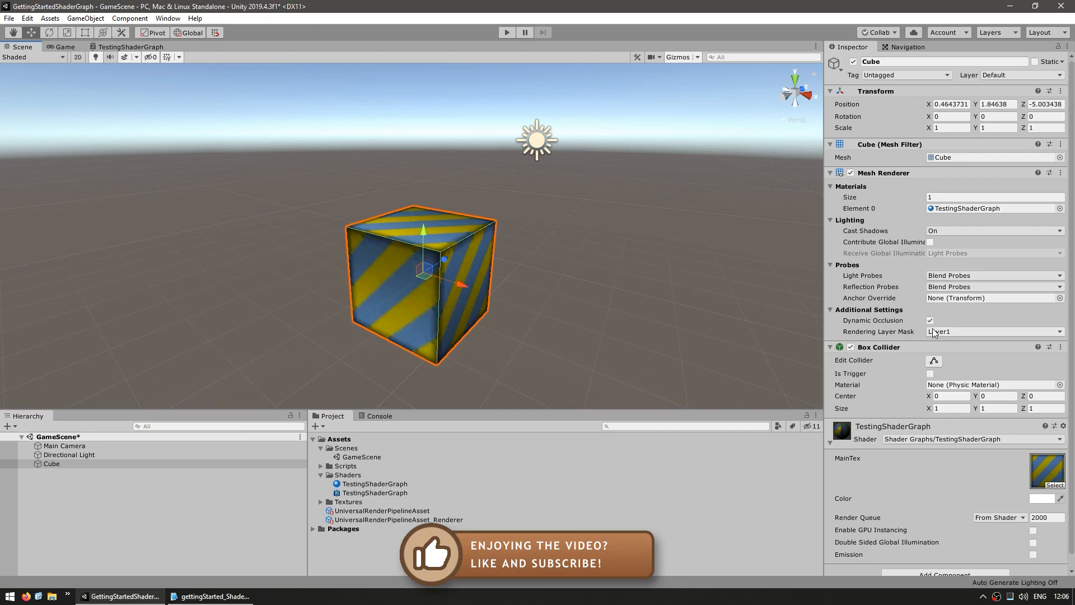
# - Try the Color setting of the cube's material, keeping it white, and set its MainTex texture to GradientLines_Grey
pyautogui.scroll(-1, 845, 419)
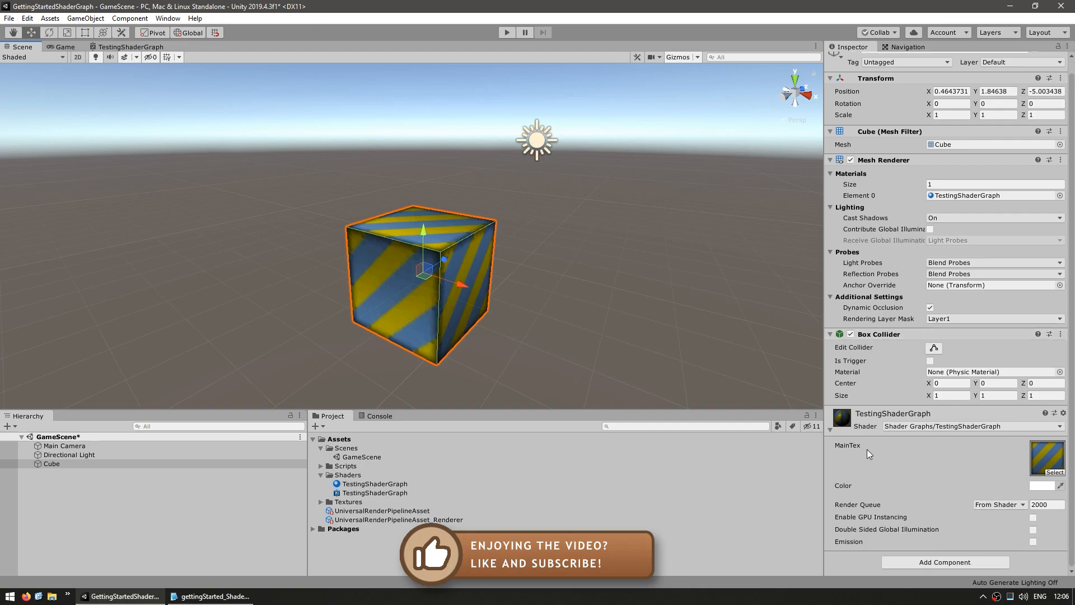
pyautogui.click(843, 486)
pyautogui.click(1041, 486)
pyautogui.moveTo(945, 263); pyautogui.dragTo(827, 152)
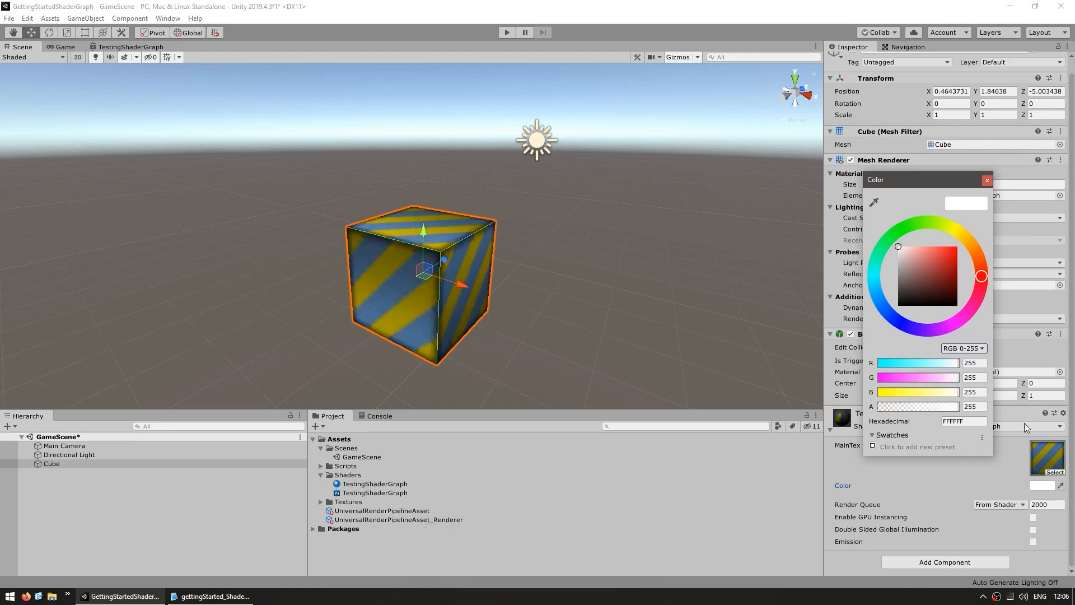
pyautogui.click(1055, 472)
pyautogui.doubleClick(694, 144)
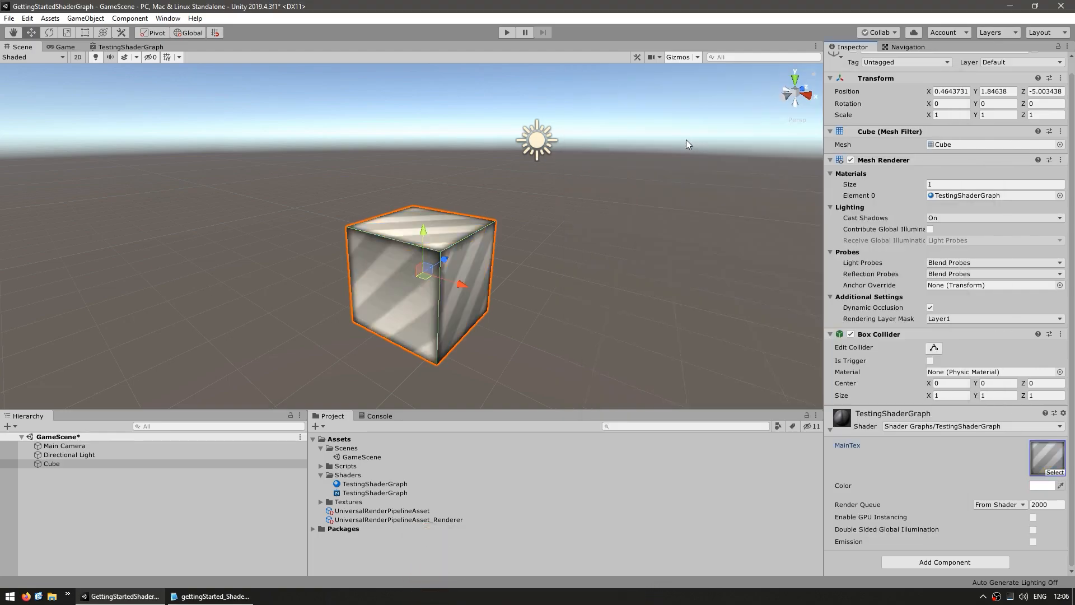
# - Set the cube material's Color to golden yellow, hexadecimal FFCE00
pyautogui.click(1041, 486)
pyautogui.moveTo(942, 258)
pyautogui.mouseDown()
pyautogui.moveTo(959, 245)
pyautogui.moveTo(811, 262)
pyautogui.moveTo(796, 155)
pyautogui.moveTo(961, 164)
pyautogui.moveTo(892, 163)
pyautogui.mouseUp()
pyautogui.moveTo(943, 233)
pyautogui.mouseDown()
pyautogui.moveTo(905, 219)
pyautogui.moveTo(982, 245)
pyautogui.moveTo(817, 264)
pyautogui.moveTo(1017, 257)
pyautogui.moveTo(983, 217)
pyautogui.mouseUp()
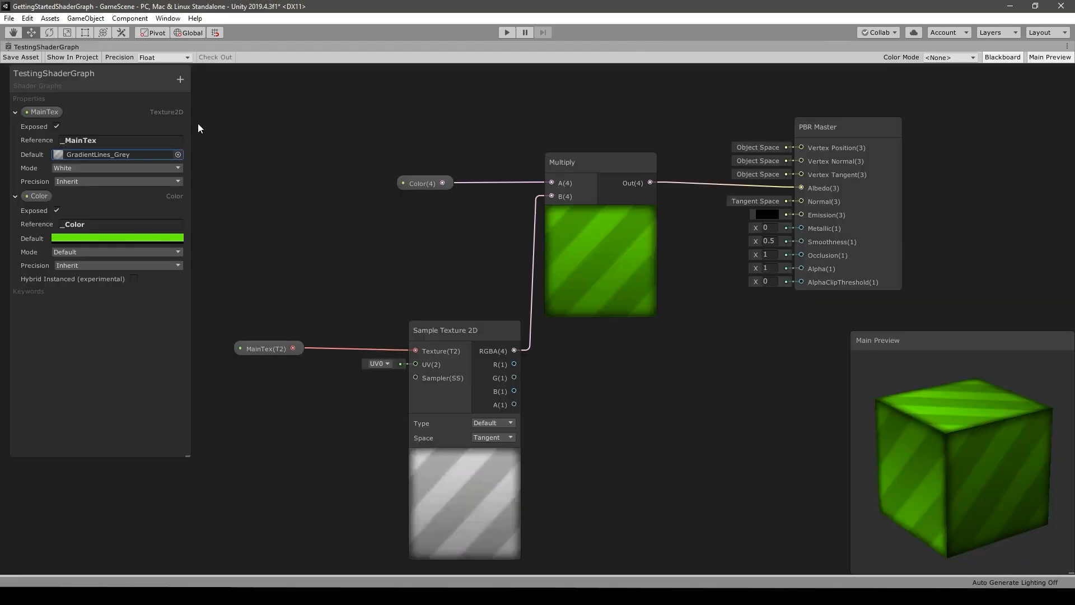
# - Add a Vector1 property named Saturation to the shader graph with reference _Saturation and mode Slider
pyautogui.click(181, 80)
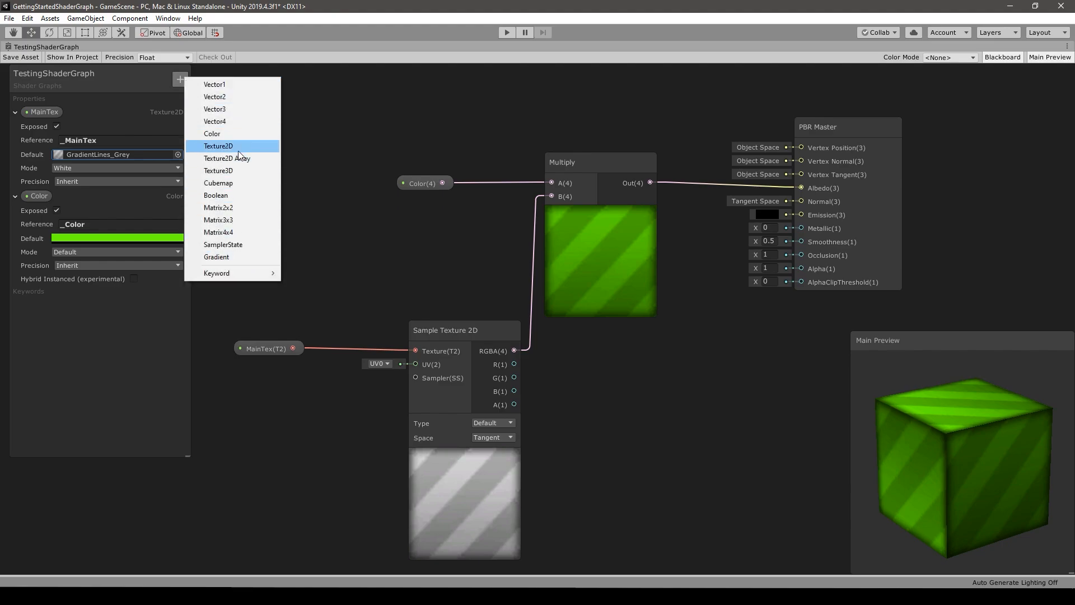
pyautogui.click(243, 86)
pyautogui.write('Satura')
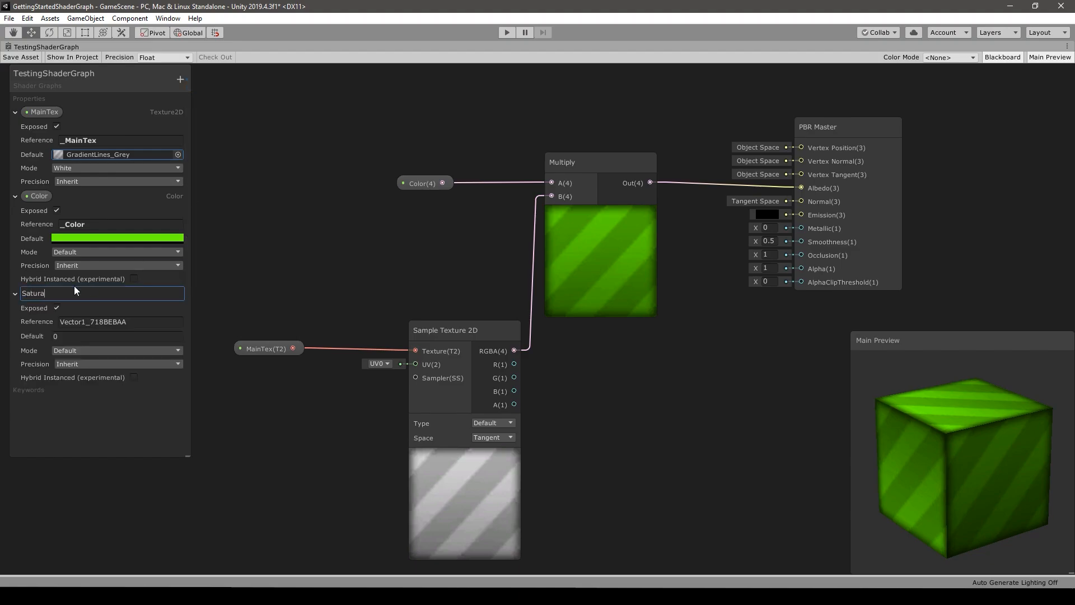
pyautogui.write('tion')
pyautogui.click(107, 321)
pyautogui.write('_')
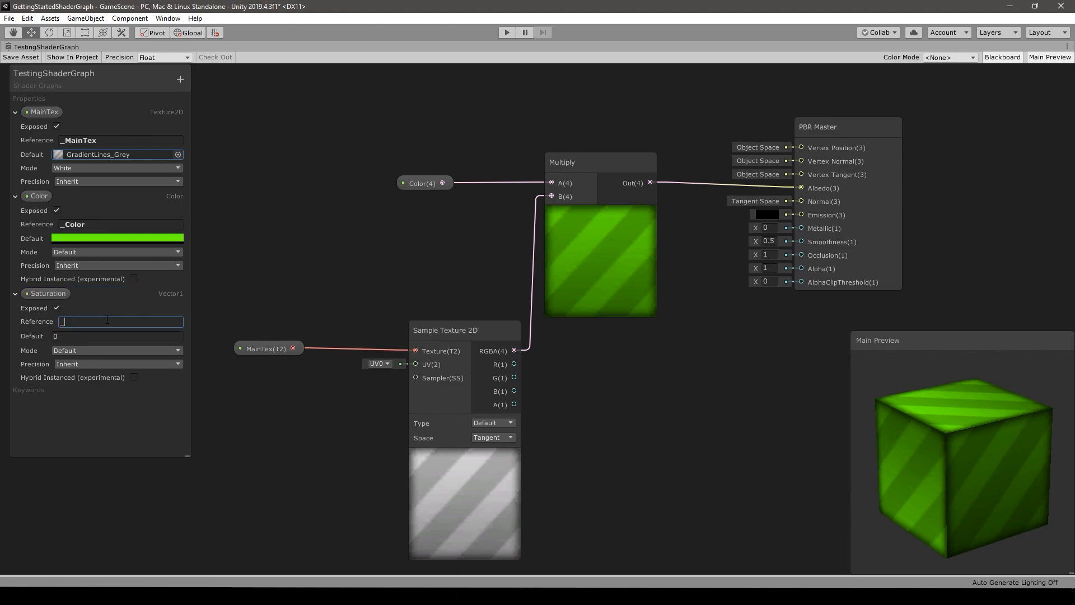
pyautogui.press('Return')
pyautogui.click(76, 350)
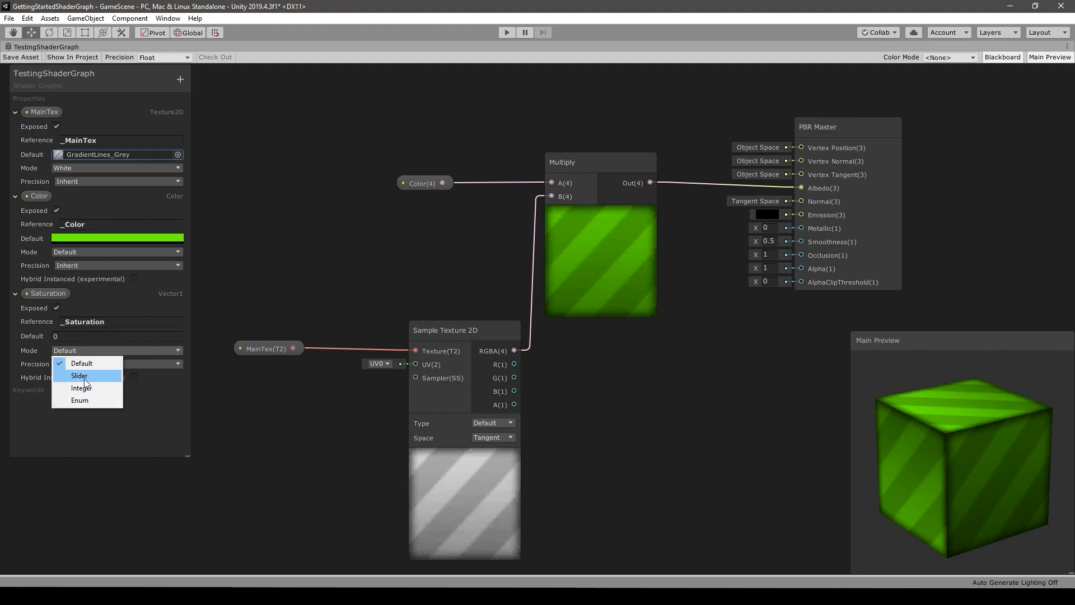
pyautogui.click(84, 377)
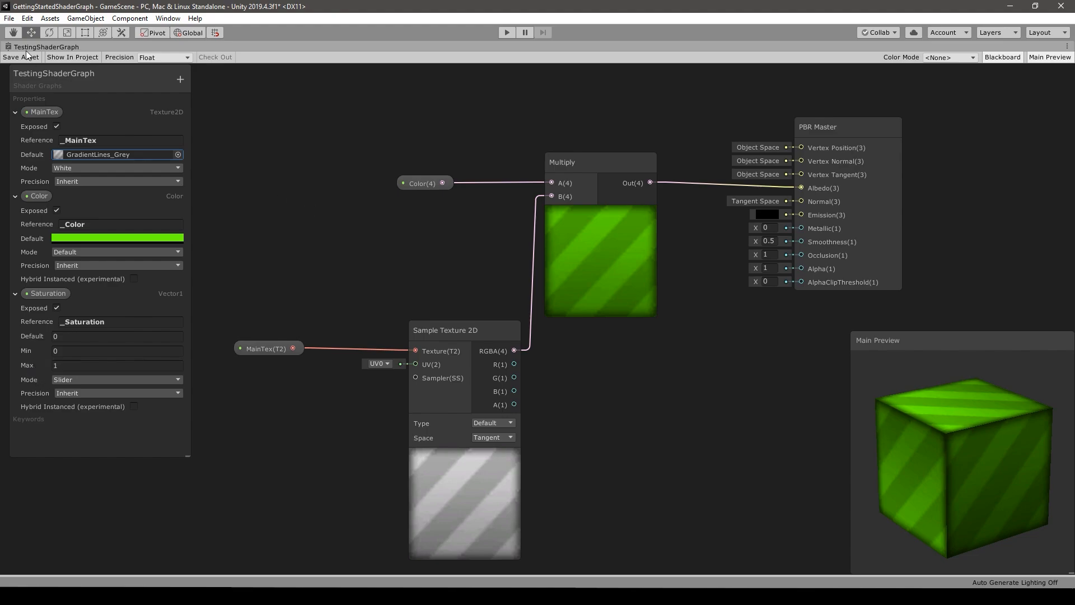
# - Select the TestingShaderGraph material and try out its Saturation slider, leaving it at 0
pyautogui.hotkey('shift', 'space')
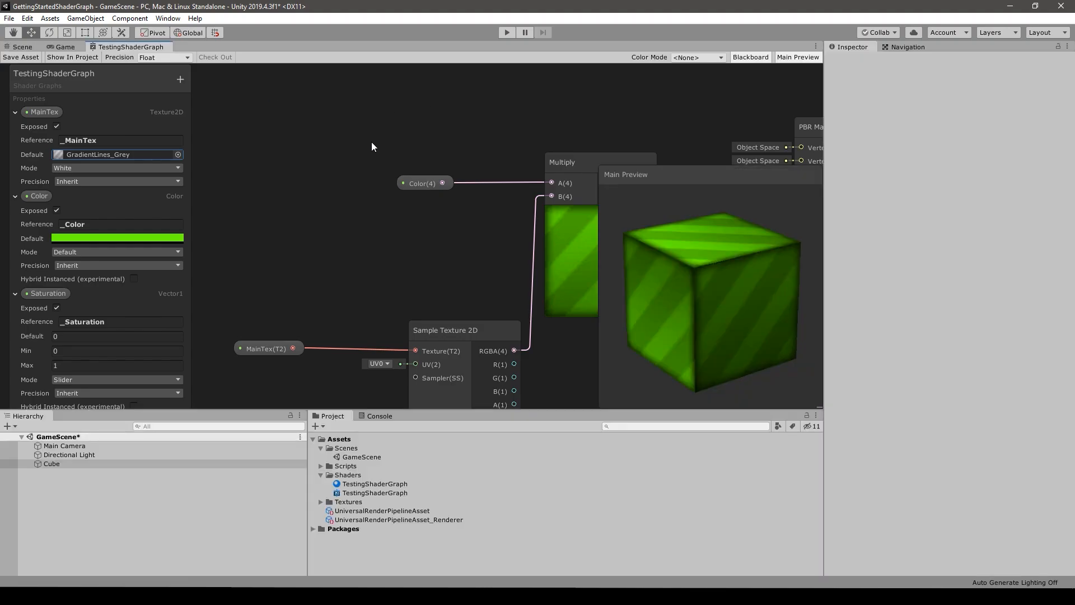
pyautogui.click(358, 484)
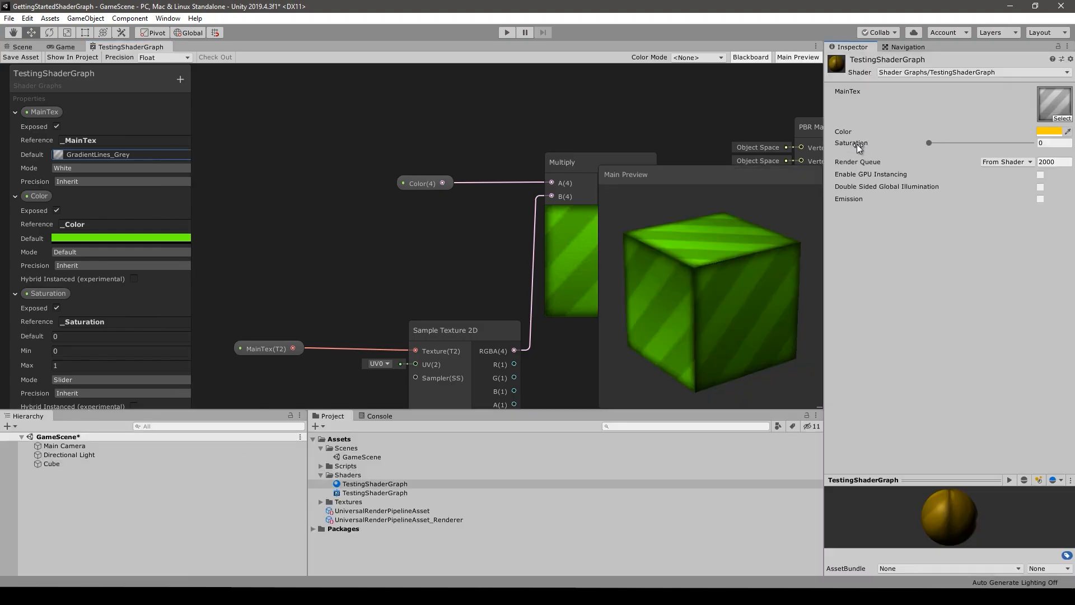
pyautogui.moveTo(940, 143)
pyautogui.mouseDown()
pyautogui.moveTo(1032, 143)
pyautogui.moveTo(924, 144)
pyautogui.mouseUp()
# - Place the Saturation property in the graph, add a Saturation node beside it and arrange the two above the Multiply node
pyautogui.hotkey('shift', 'space')
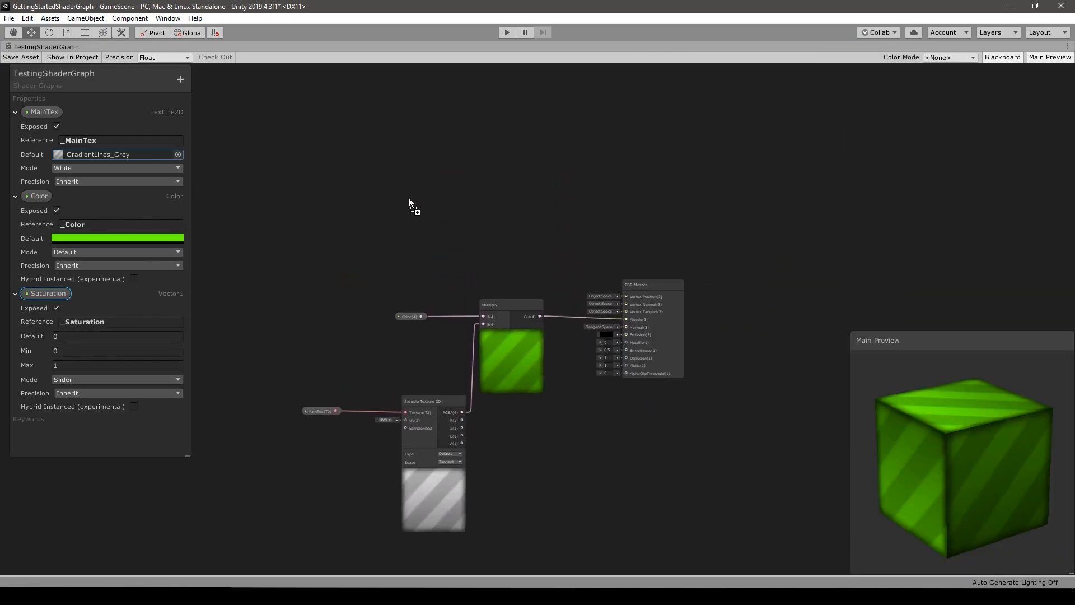
pyautogui.moveTo(409, 199); pyautogui.dragTo(411, 202)
pyautogui.press('space')
pyautogui.write('satu')
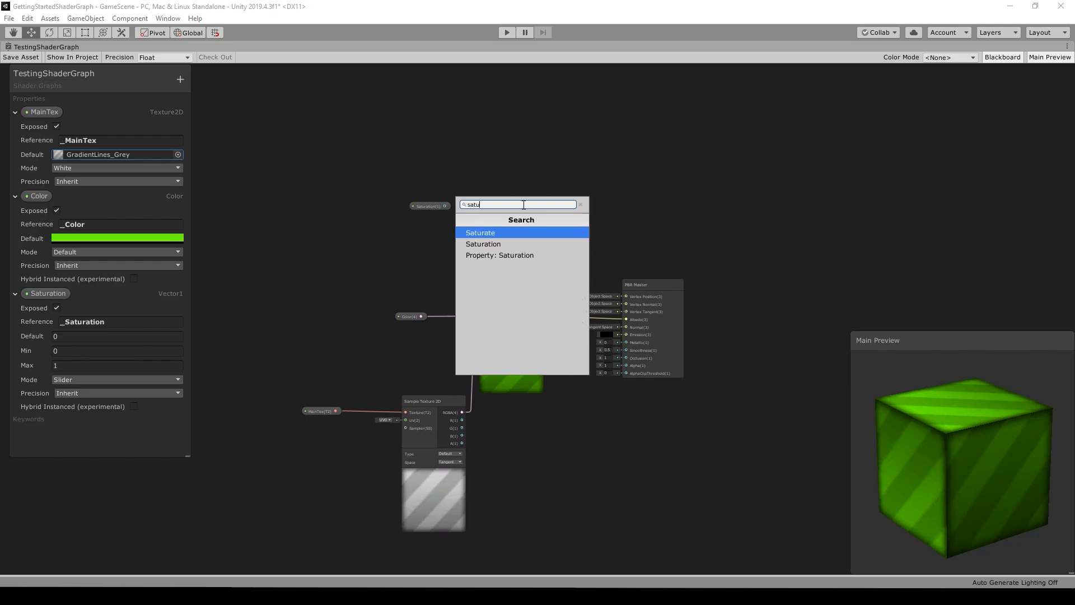
pyautogui.press('Down')
pyautogui.press('Return')
pyautogui.scroll(4, 523, 204)
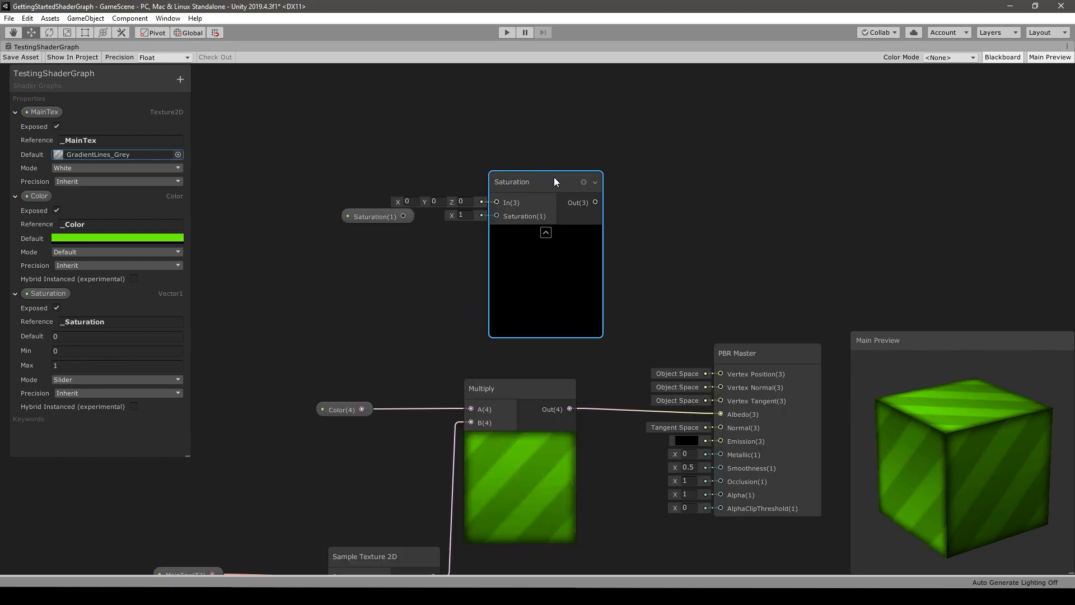
pyautogui.moveTo(553, 177); pyautogui.dragTo(553, 190)
pyautogui.moveTo(390, 222); pyautogui.dragTo(338, 242)
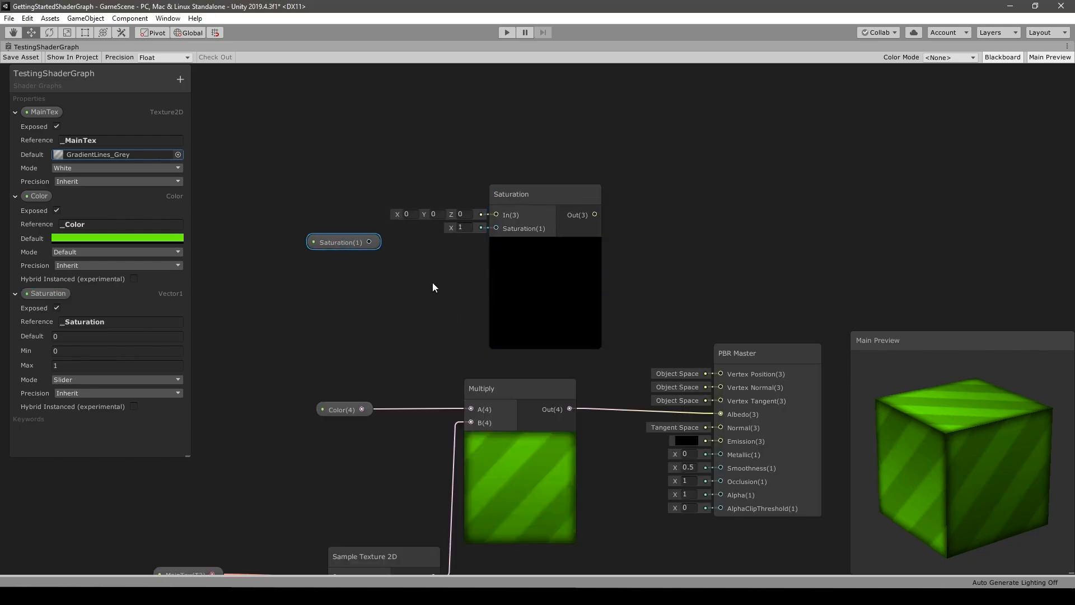
# - Make room after the Multiply node, and feed Multiply's output into the Saturation node's In and the Saturation property into its Saturation input
pyautogui.scroll(-4, 436, 236)
pyautogui.moveTo(266, 149); pyautogui.dragTo(534, 258)
pyautogui.moveTo(578, 302); pyautogui.dragTo(697, 303)
pyautogui.moveTo(450, 339); pyautogui.dragTo(514, 197)
pyautogui.scroll(3, 446, 252)
pyautogui.moveTo(420, 198); pyautogui.dragTo(546, 182)
# - Connect the Saturation node's output to the PBR Master's Albedo input and save the shader graph
pyautogui.moveTo(723, 219); pyautogui.dragTo(472, 203, button='middle')
pyautogui.moveTo(408, 153); pyautogui.dragTo(529, 378)
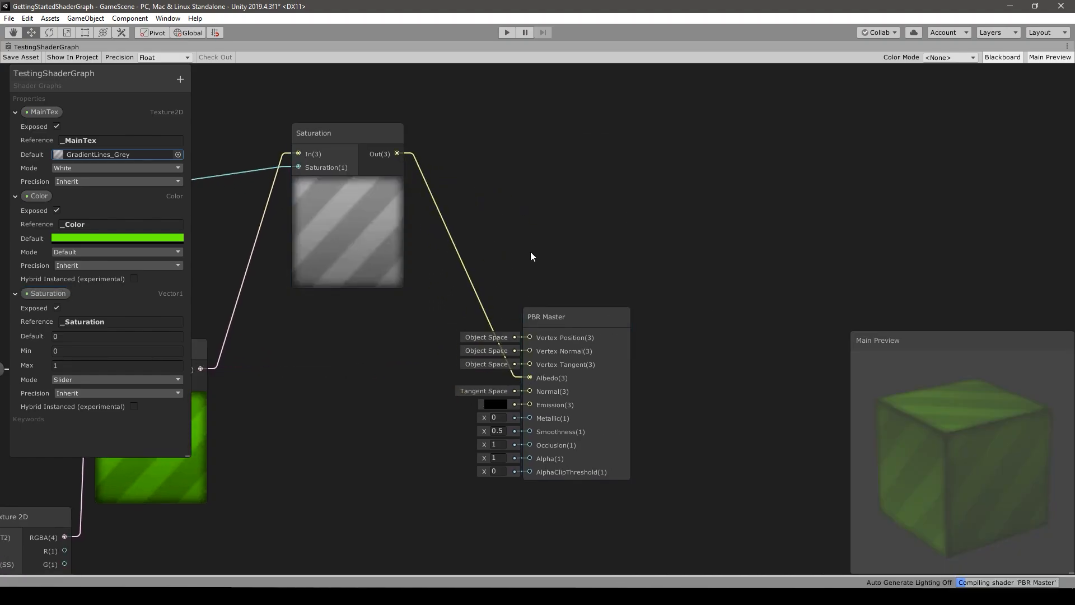
pyautogui.click(20, 57)
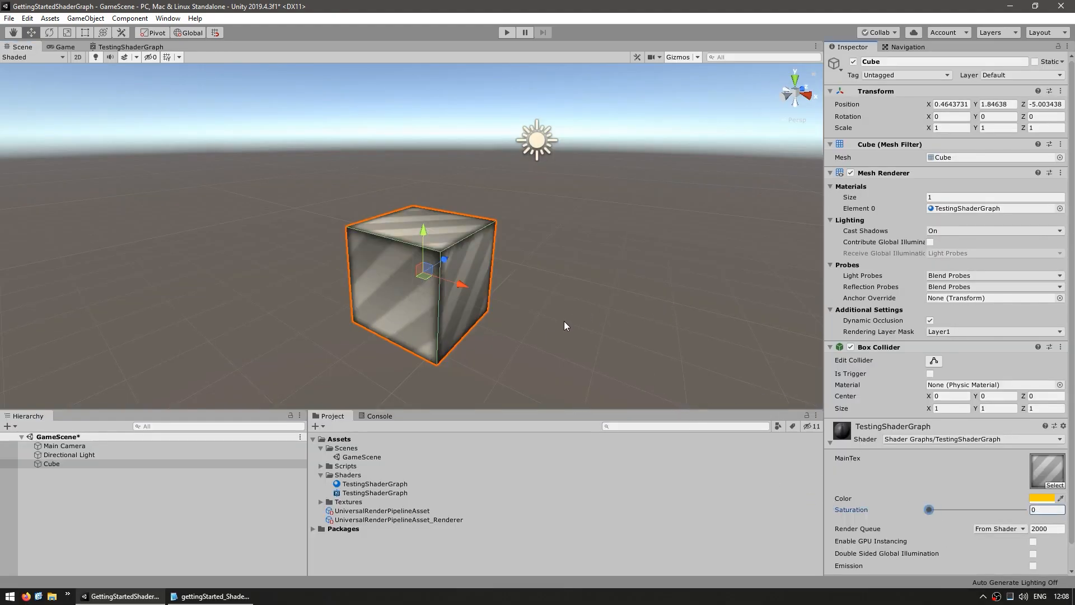
# - Set the cube material's Saturation to 1 and its MainTex to the blue-and-yellow gradient lines texture
pyautogui.moveTo(932, 510); pyautogui.dragTo(1023, 510)
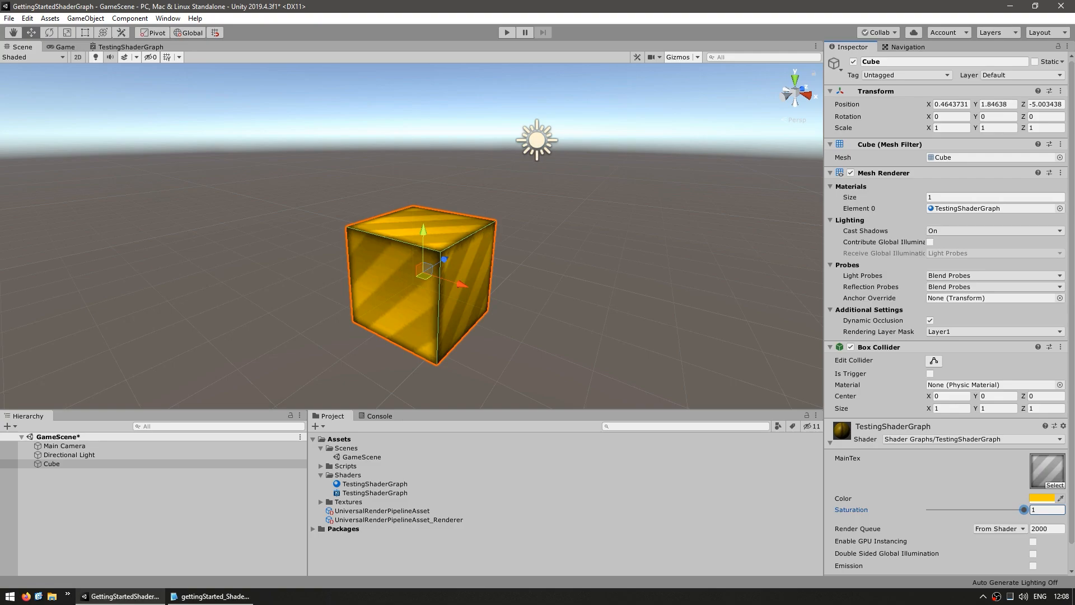
pyautogui.click(1062, 485)
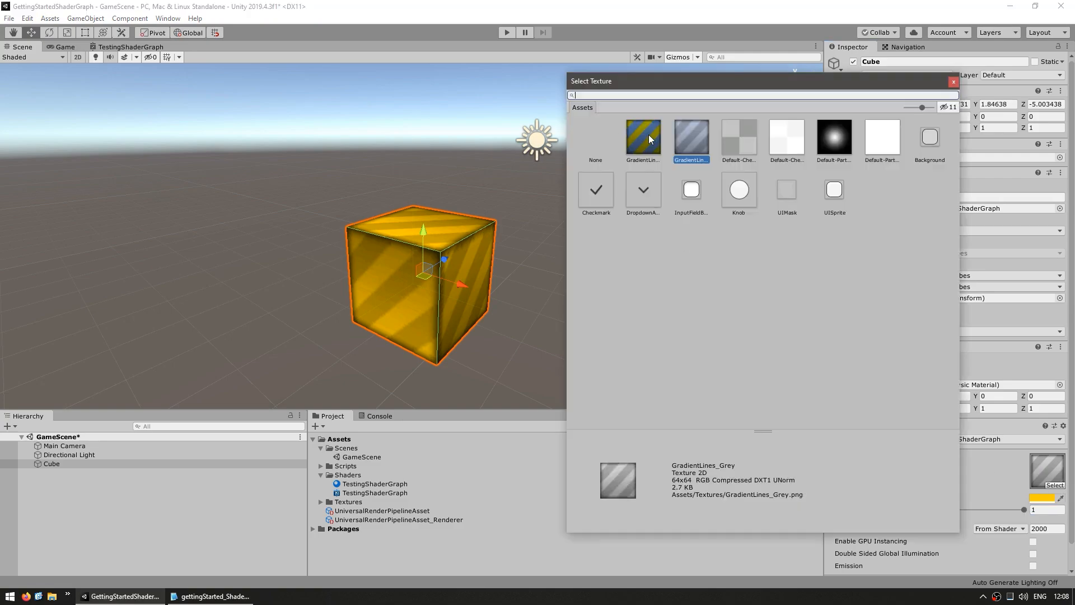
pyautogui.doubleClick(650, 140)
# - Set the cube material's Color to white and try the Saturation slider, leaving it at 1
pyautogui.click(1037, 499)
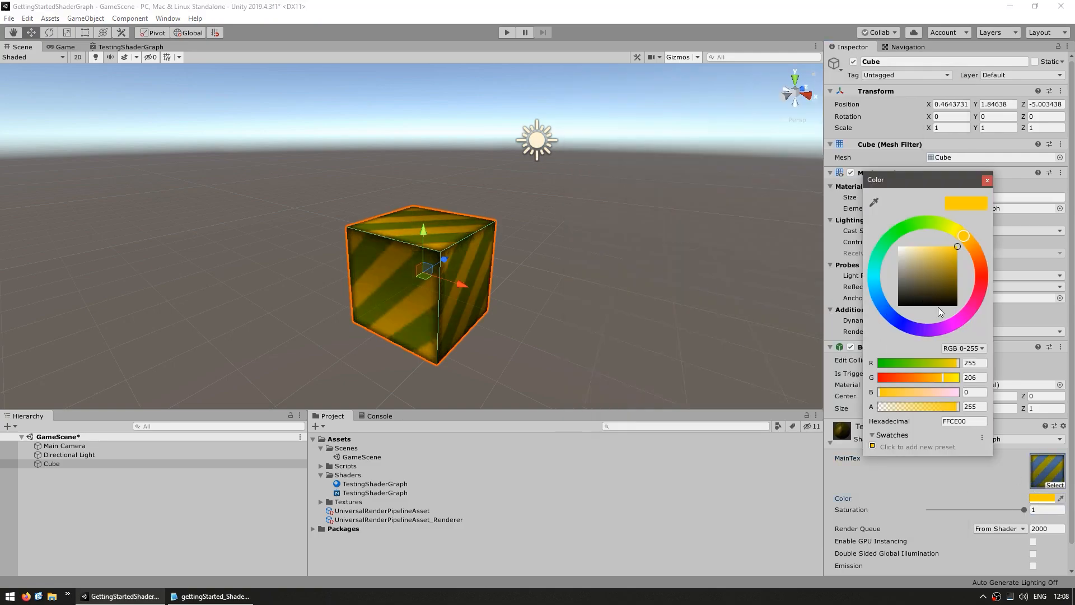
pyautogui.moveTo(937, 303); pyautogui.dragTo(648, 91)
pyautogui.moveTo(1023, 509)
pyautogui.mouseDown()
pyautogui.moveTo(752, 506)
pyautogui.moveTo(1026, 511)
pyautogui.moveTo(1000, 467)
pyautogui.moveTo(1023, 510)
pyautogui.mouseUp()
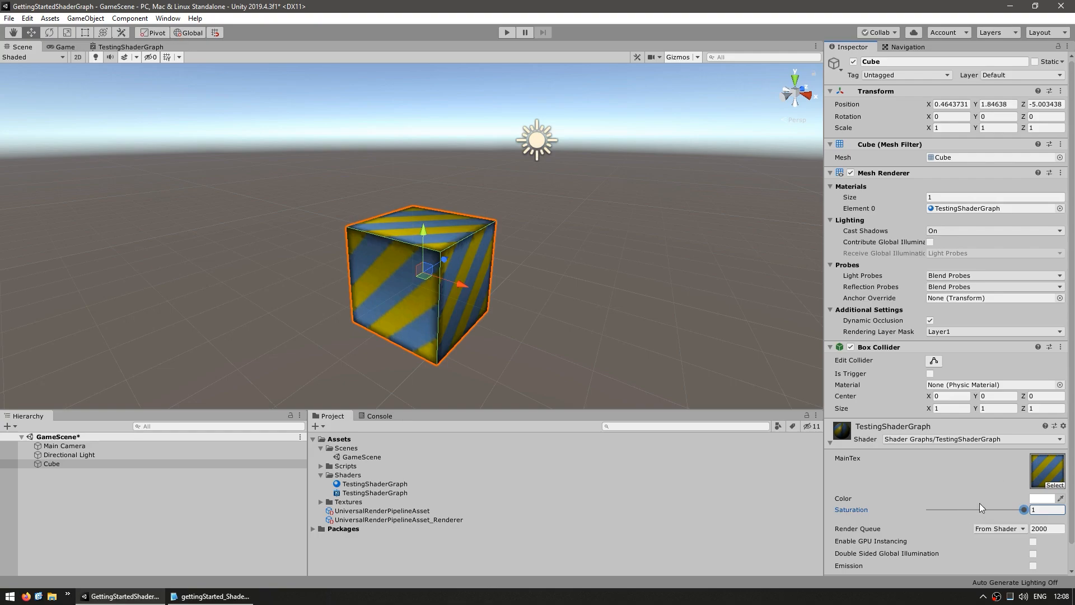
pyautogui.click(613, 298)
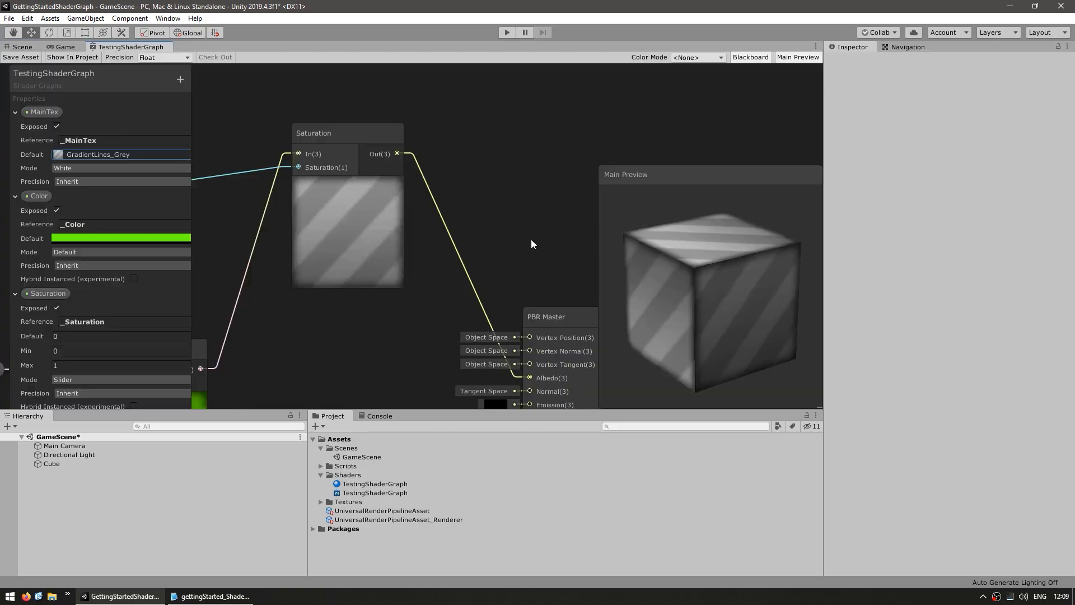
pyautogui.scroll(-2, 530, 215)
pyautogui.moveTo(532, 242); pyautogui.dragTo(426, 130, button='middle')
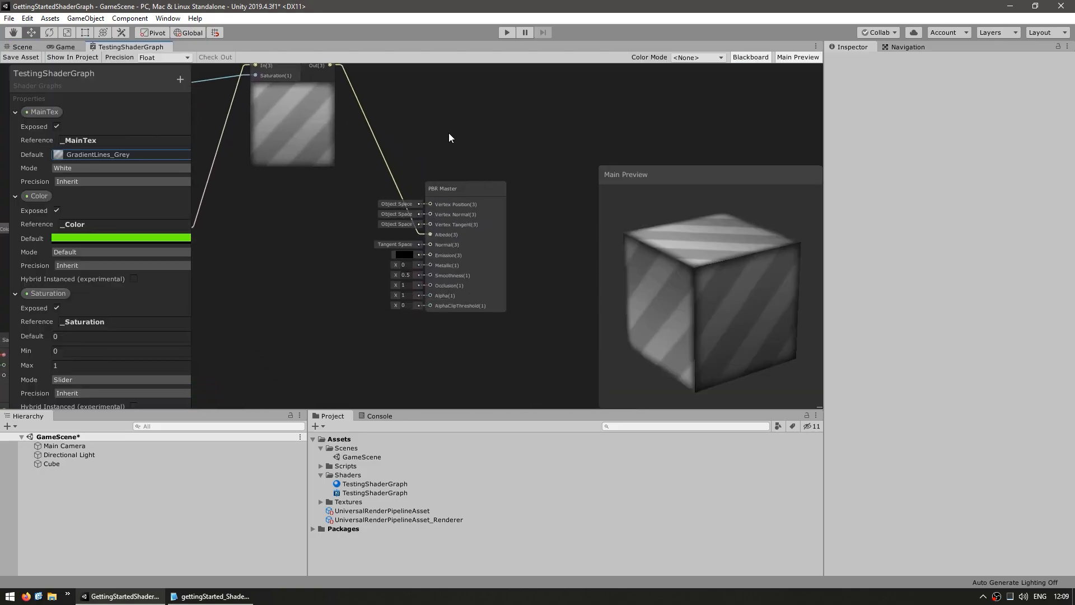
pyautogui.moveTo(561, 168); pyautogui.dragTo(367, 358)
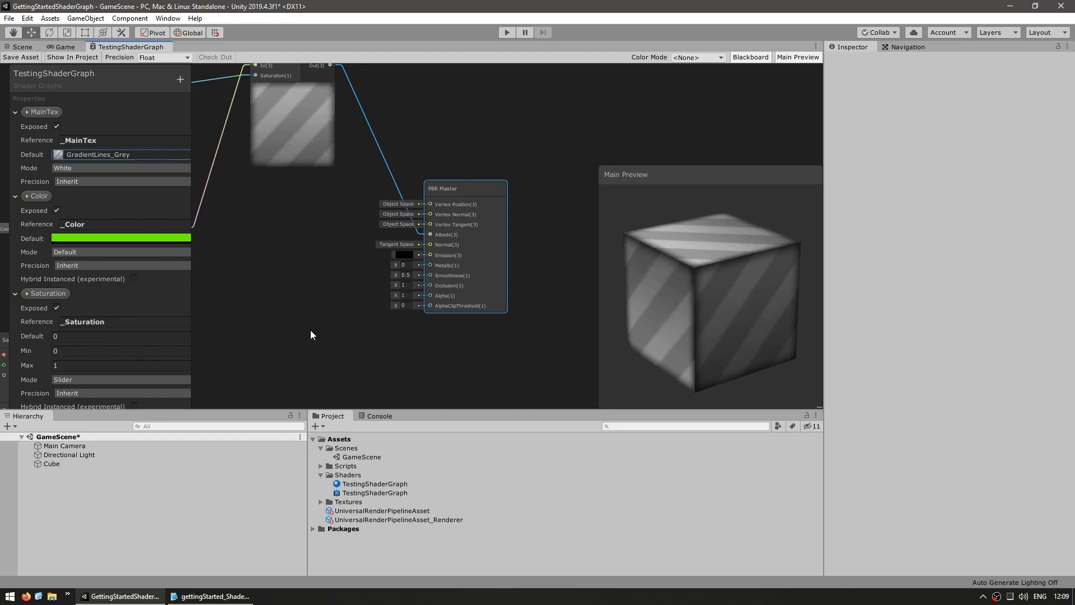
pyautogui.click(312, 289)
pyautogui.rightClick(348, 474)
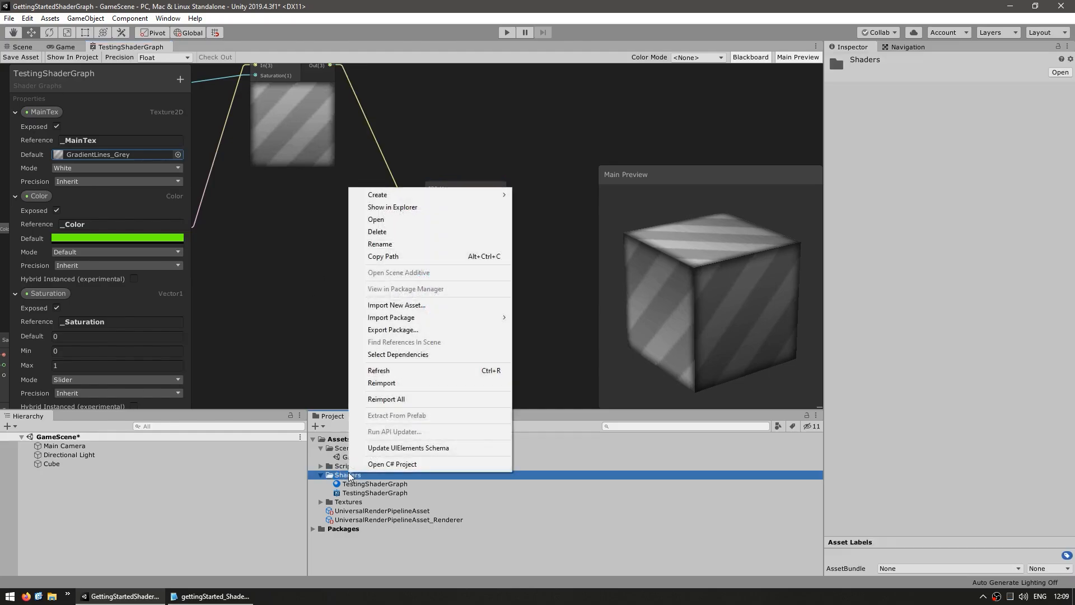
pyautogui.moveTo(378, 195)
pyautogui.moveTo(552, 155)
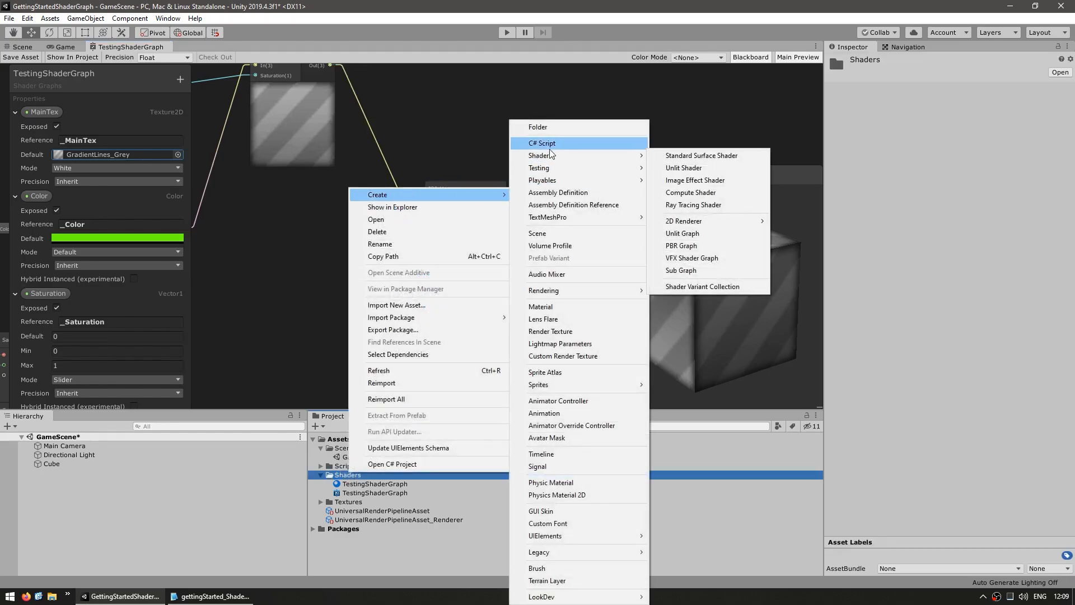
pyautogui.moveTo(685, 222)
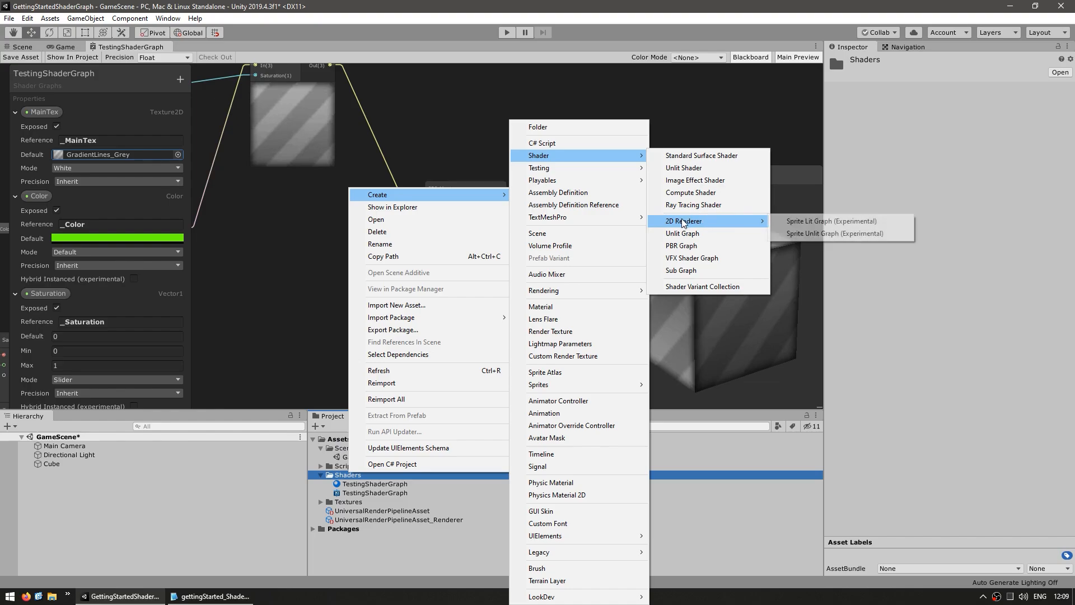
pyautogui.click(831, 234)
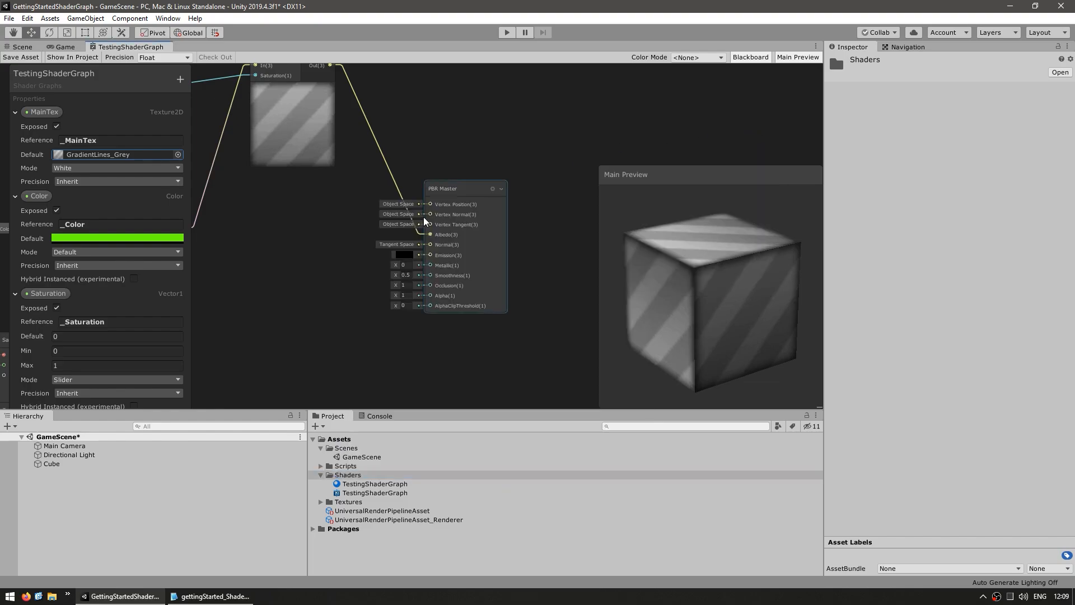
# - Add a Sprite Unlit Master node to the graph below the PBR Master node
pyautogui.moveTo(485, 138); pyautogui.dragTo(461, 110, button='middle')
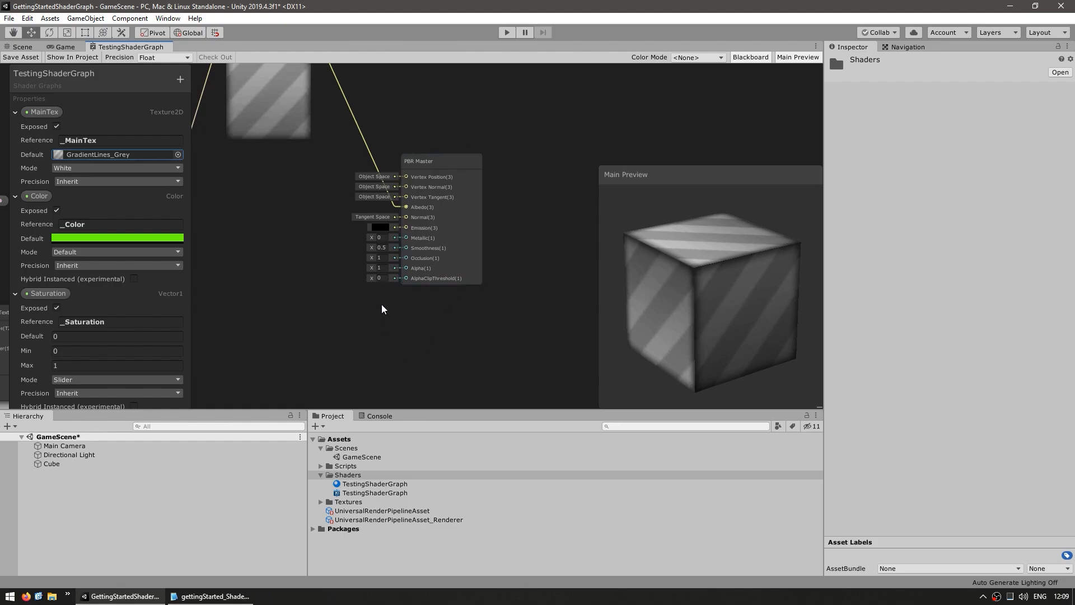
pyautogui.press('space')
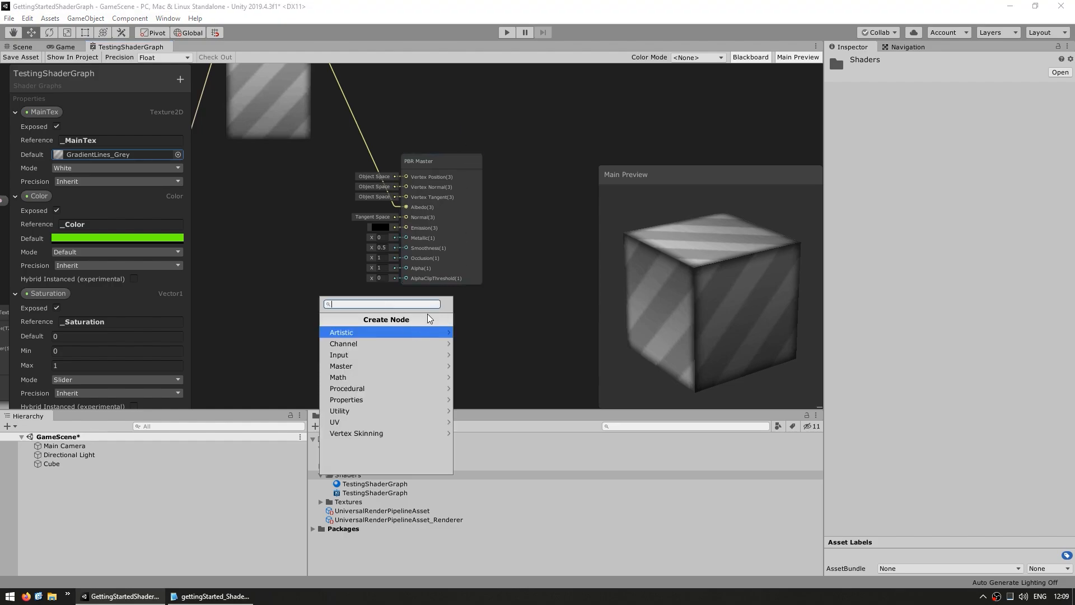
pyautogui.click(336, 366)
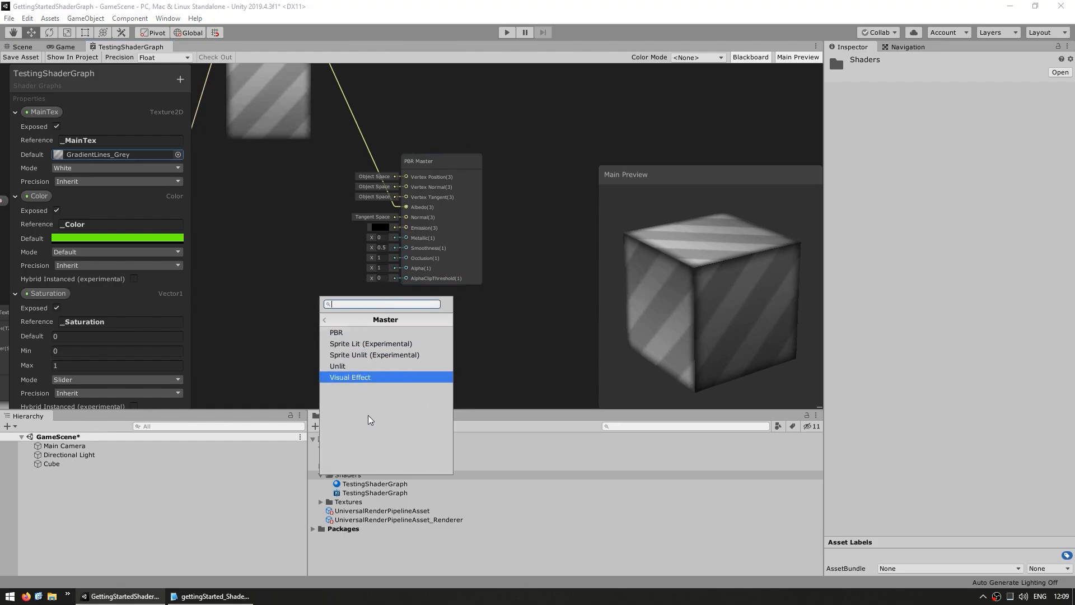
pyautogui.click(375, 355)
pyautogui.moveTo(427, 323); pyautogui.dragTo(444, 271, button='middle')
# - Make the Sprite Unlit Master the active master node and set the main preview's mesh to Quad
pyautogui.rightClick(445, 272)
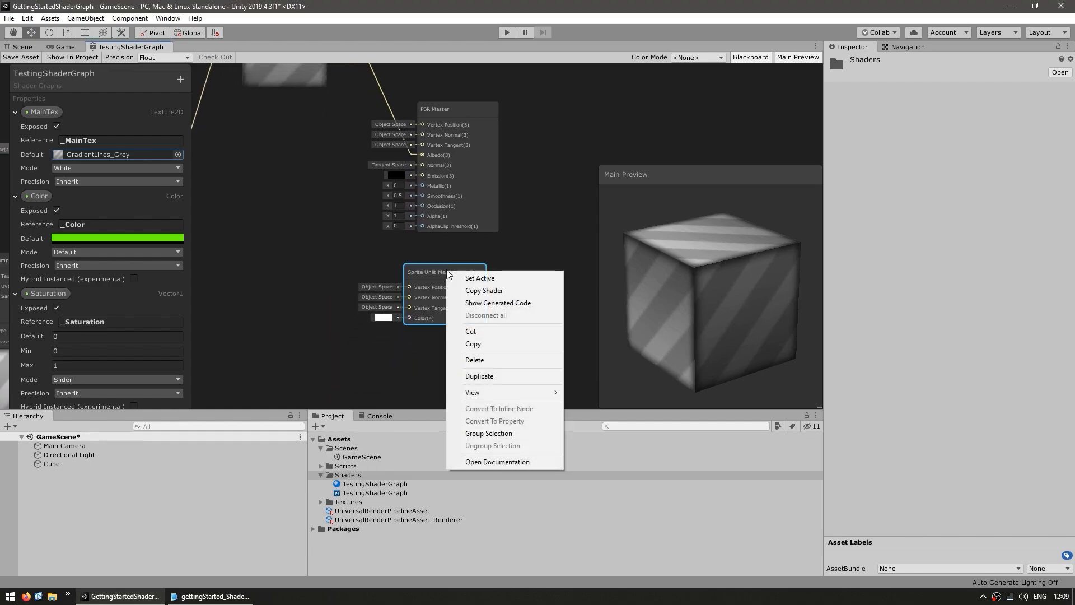
pyautogui.click(501, 279)
pyautogui.rightClick(715, 235)
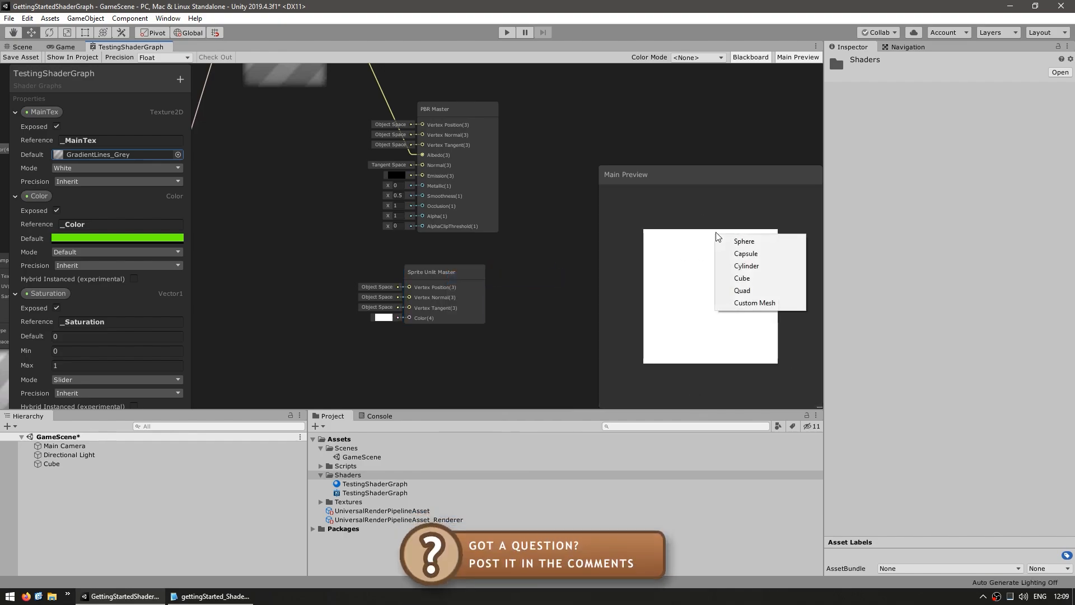
pyautogui.click(750, 291)
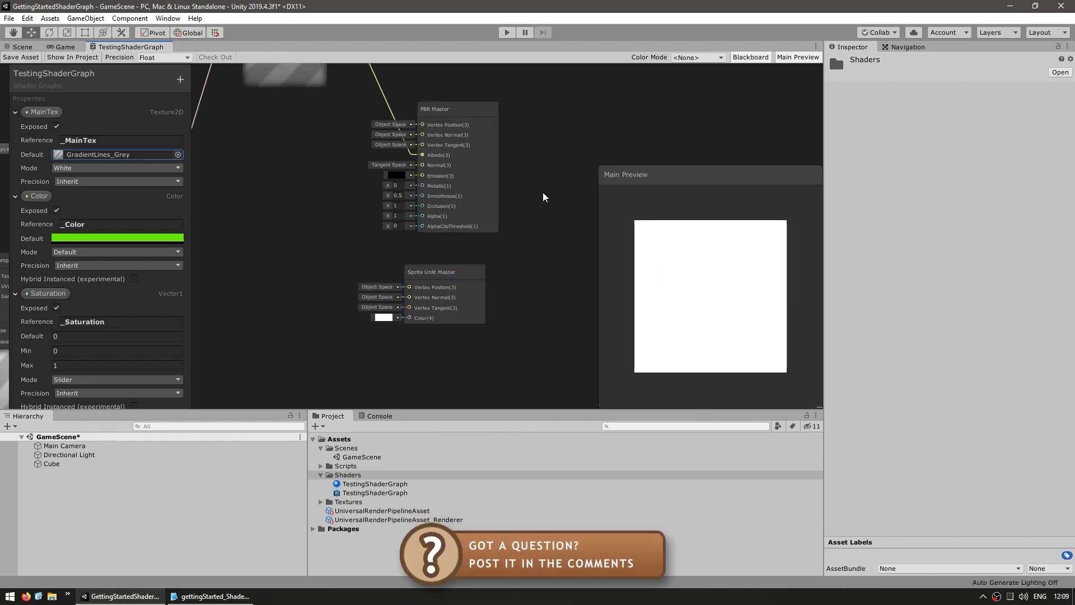
# - Connect the Saturation node's output to the Sprite Unlit Master's Color input
pyautogui.scroll(-5, 543, 197)
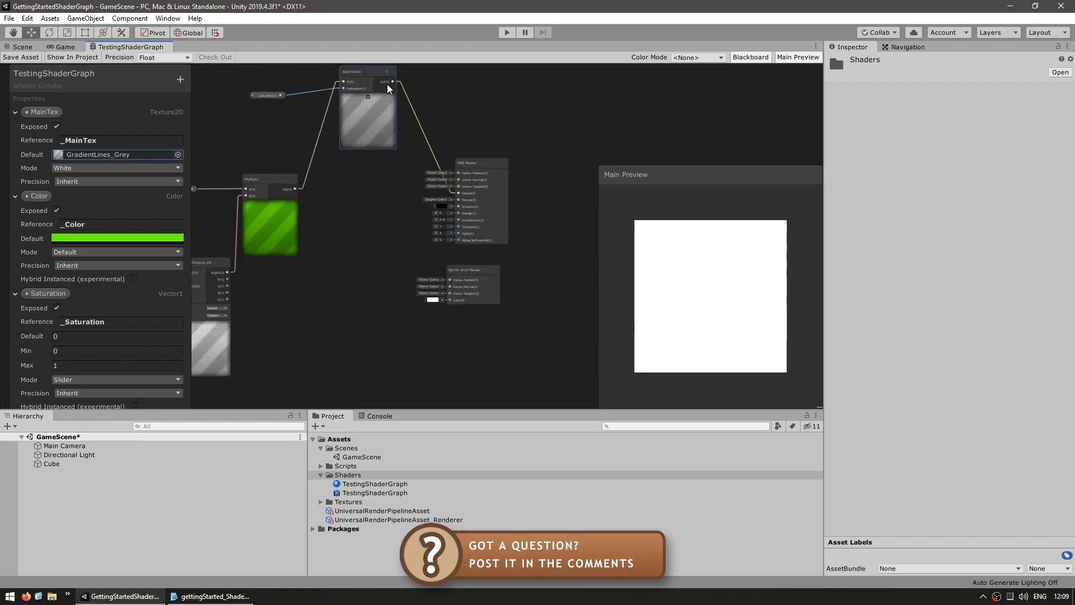
pyautogui.moveTo(391, 84); pyautogui.dragTo(392, 126, button='middle')
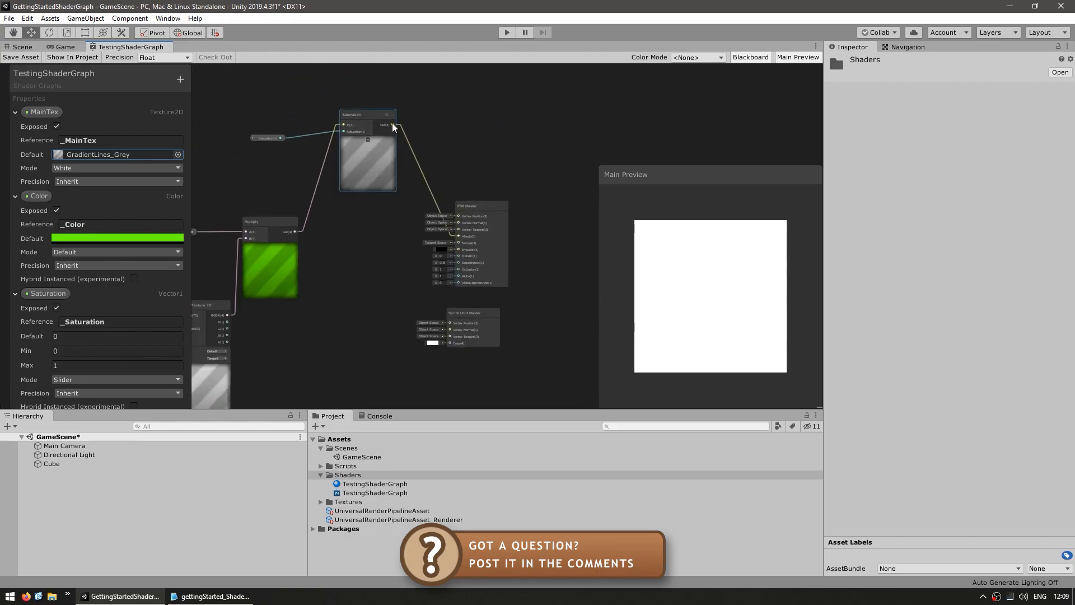
pyautogui.moveTo(392, 125); pyautogui.dragTo(448, 293)
pyautogui.scroll(1, 468, 312)
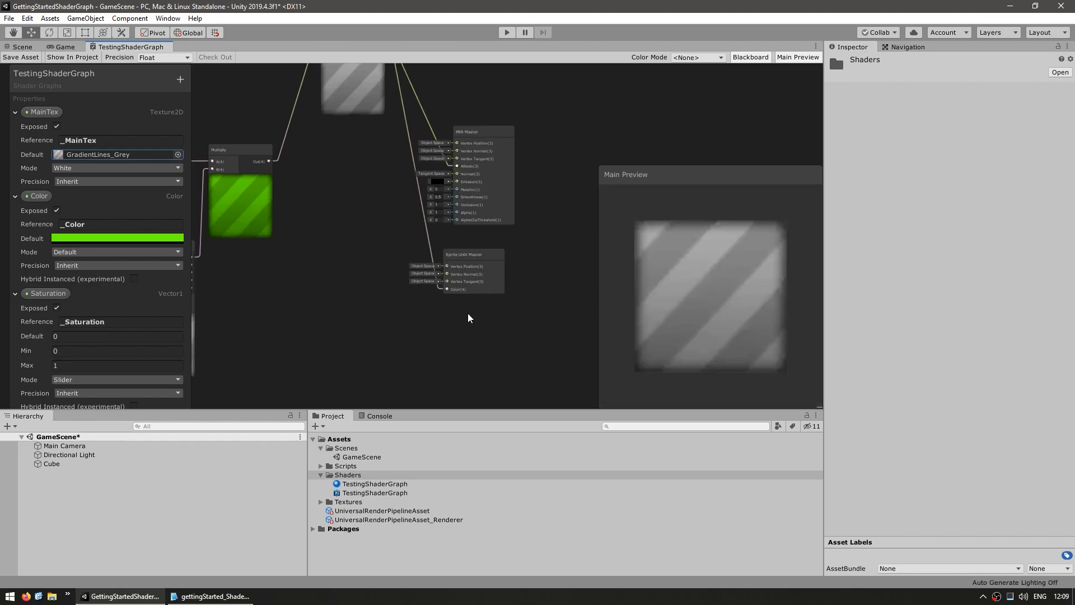
pyautogui.scroll(1, 468, 318)
pyautogui.moveTo(708, 288)
pyautogui.mouseDown()
pyautogui.moveTo(698, 376)
pyautogui.moveTo(797, 280)
pyautogui.moveTo(715, 333)
pyautogui.moveTo(708, 300)
pyautogui.mouseUp()
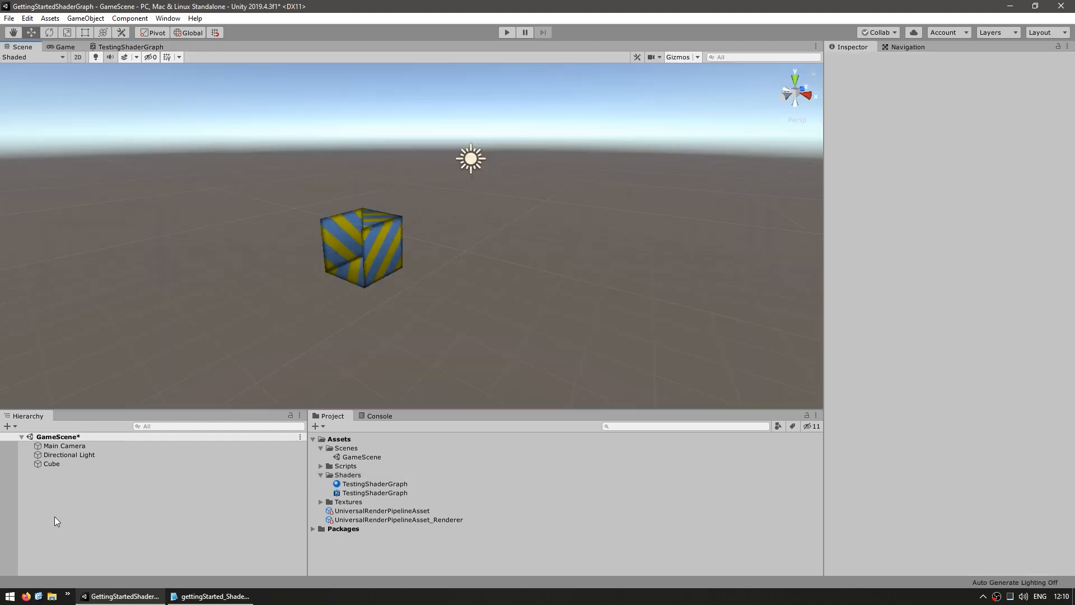
# - Create a 2D Sprite object in the scene and assign it the built-in Background sprite
pyautogui.rightClick(55, 516)
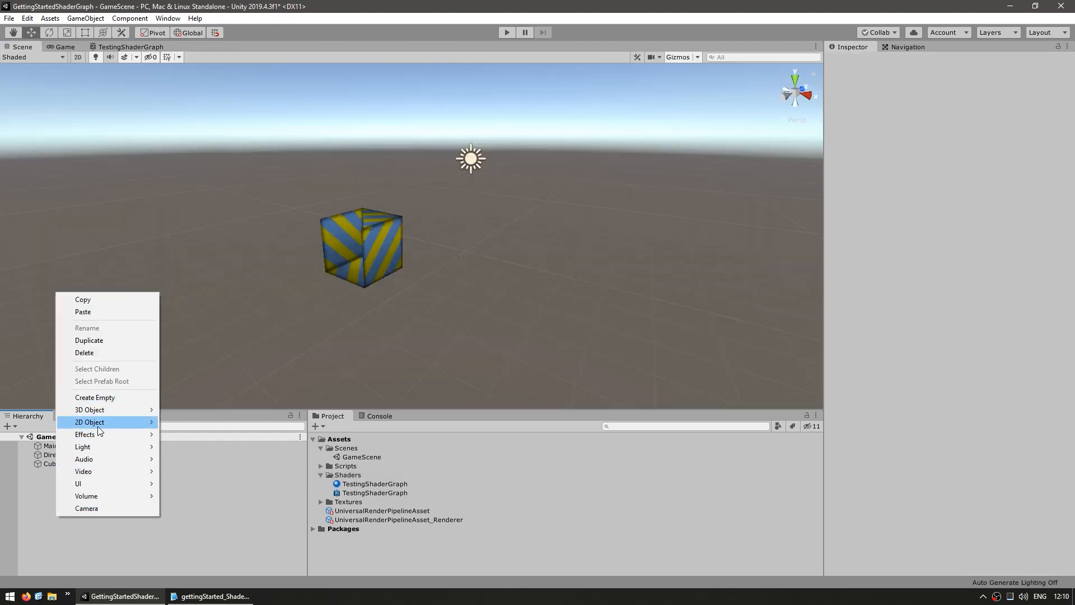
pyautogui.moveTo(113, 427)
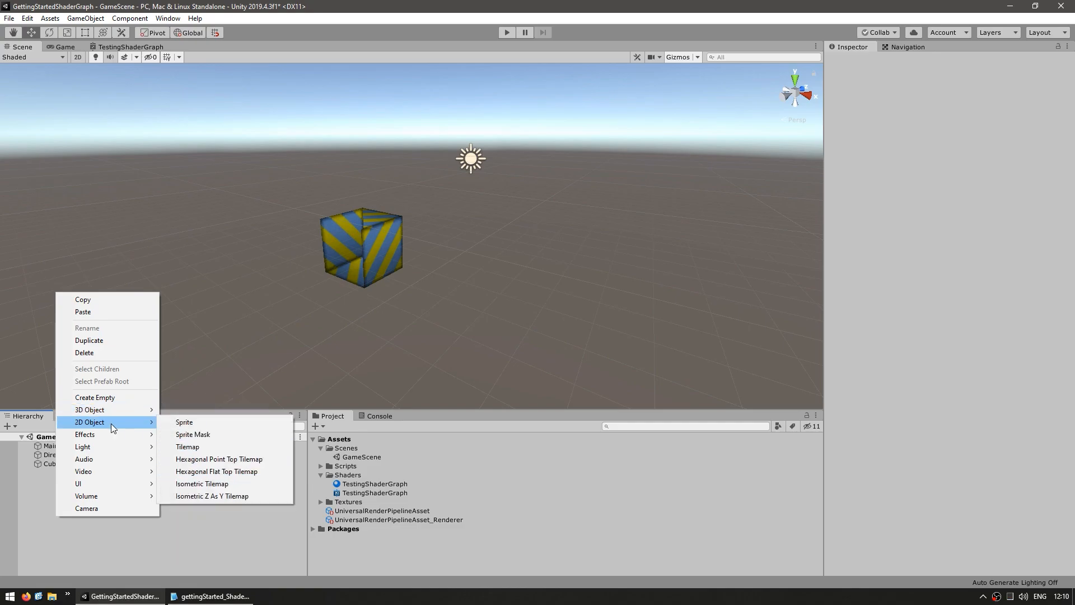
pyautogui.click(197, 424)
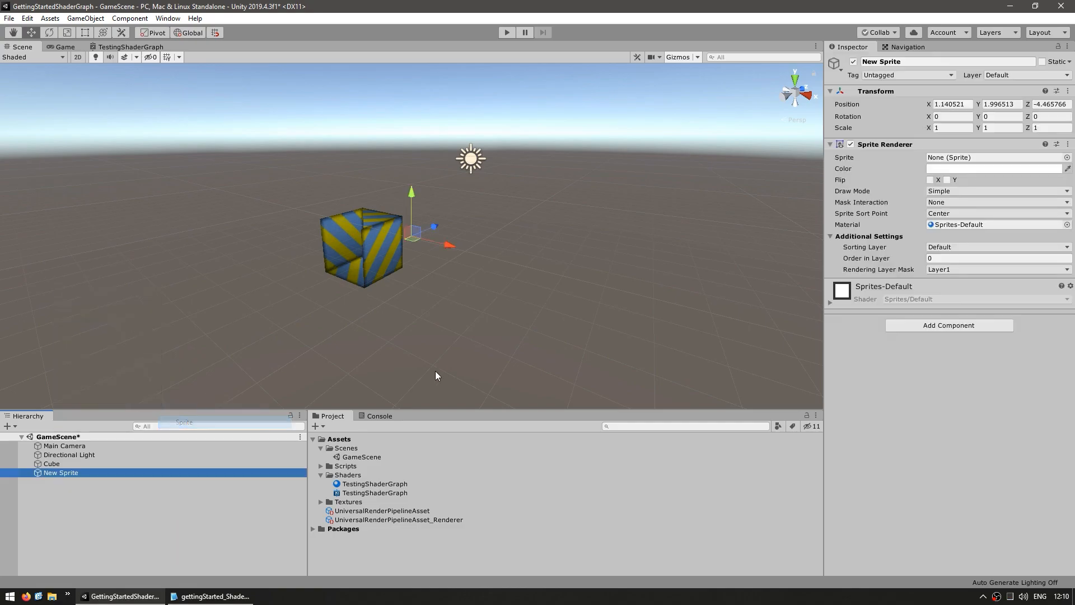
pyautogui.click(1066, 157)
pyautogui.doubleClick(645, 143)
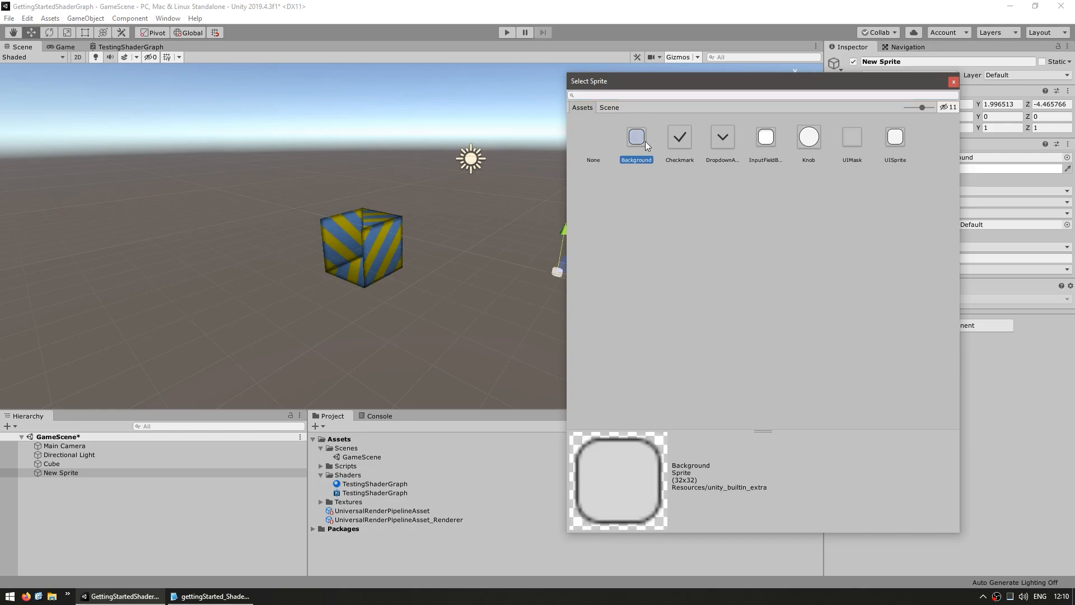
# - Assign the TestingShaderGraph material to the new sprite's Sprite Renderer
pyautogui.scroll(5, 523, 315)
pyautogui.moveTo(538, 322); pyautogui.dragTo(557, 254, button='right')
pyautogui.keyDown('alt'); pyautogui.moveTo(558, 254); pyautogui.dragTo(501, 255); pyautogui.keyUp('alt')
pyautogui.scroll(4, 438, 270)
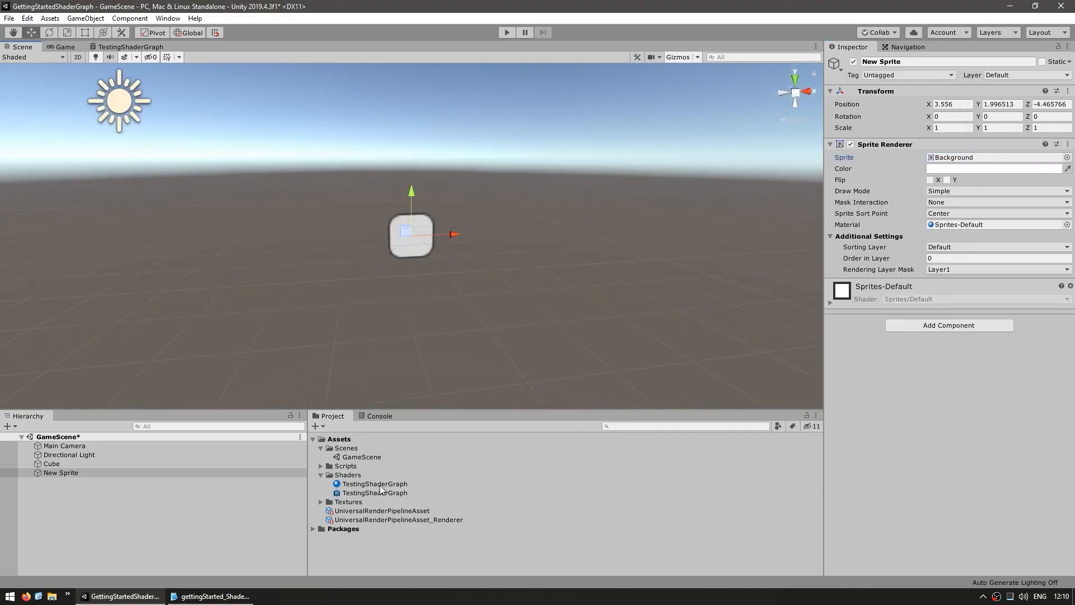
pyautogui.moveTo(375, 483); pyautogui.dragTo(984, 225)
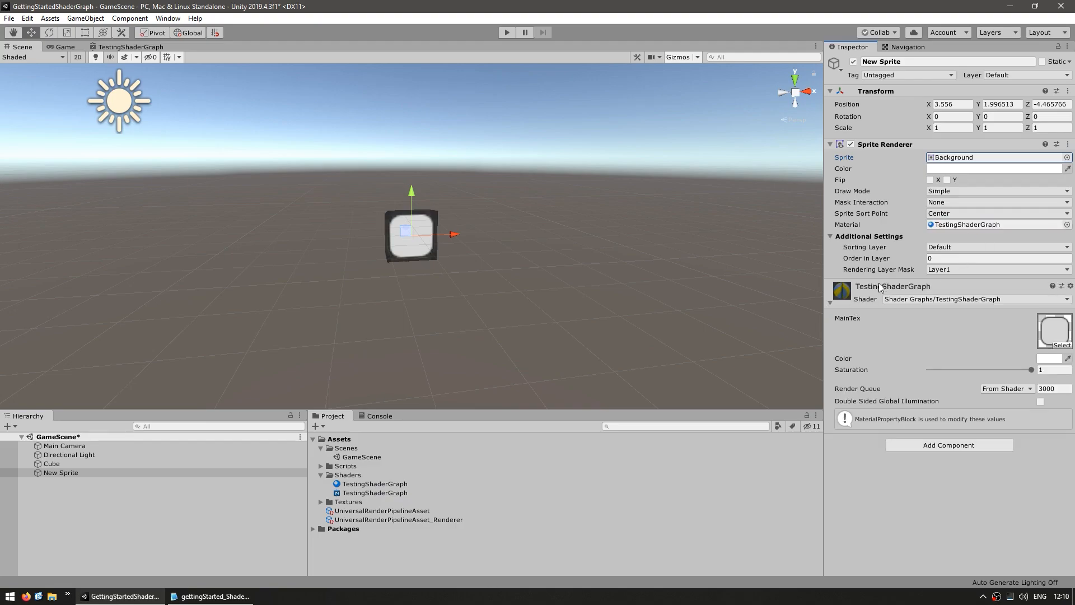
# - Try red as the sprite material's Color property and leave it at green
pyautogui.click(1049, 358)
pyautogui.moveTo(901, 281); pyautogui.dragTo(984, 227)
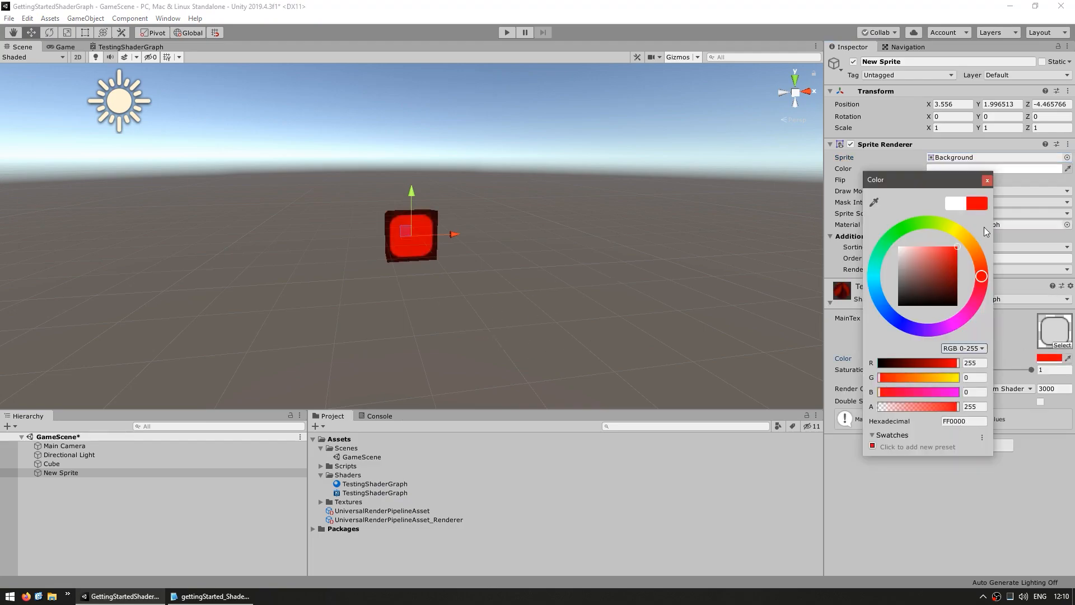
pyautogui.moveTo(899, 232); pyautogui.dragTo(798, 205)
pyautogui.keyDown('alt'); pyautogui.moveTo(511, 310); pyautogui.dragTo(525, 292); pyautogui.keyUp('alt')
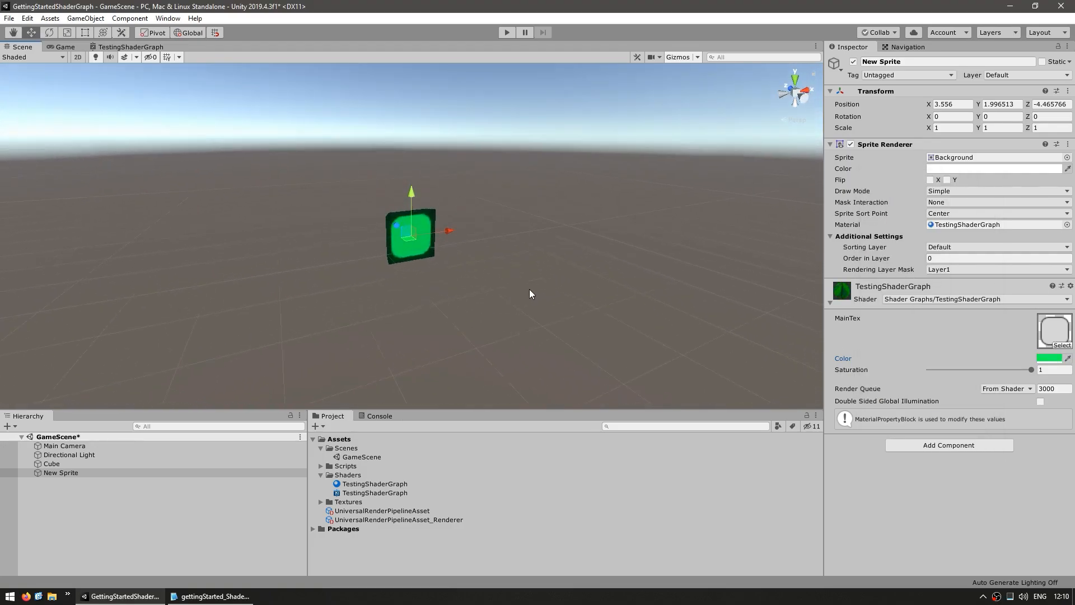
pyautogui.click(848, 161)
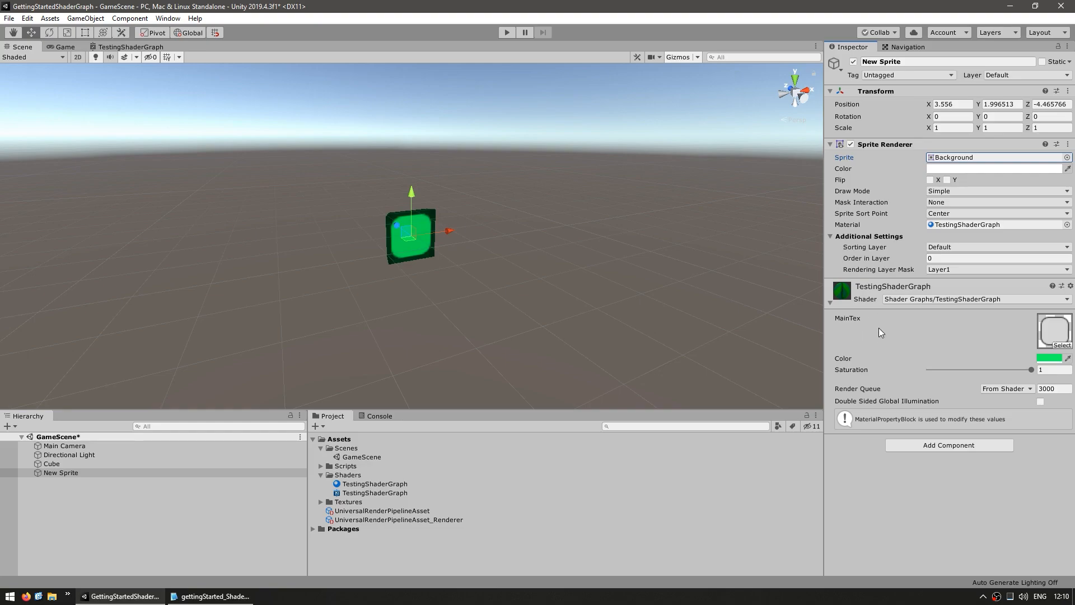
pyautogui.moveTo(502, 320); pyautogui.dragTo(505, 321, button='middle')
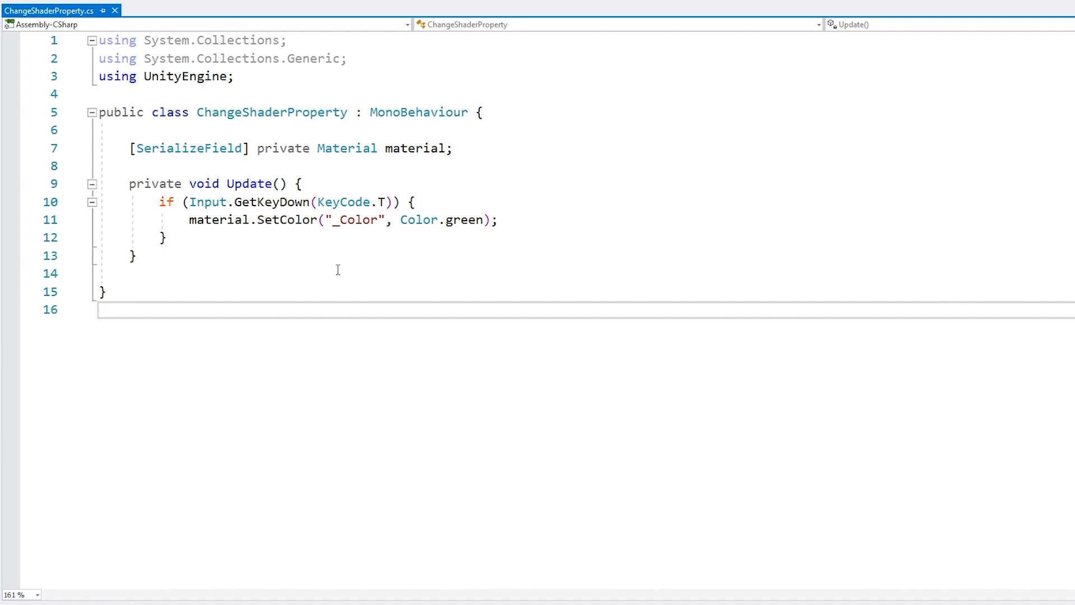
# - Examine the ChangeShaderProperty script's serialized material field, its KeyCode.T check, and the SetColor call's property name and color
pyautogui.moveTo(154, 132); pyautogui.dragTo(213, 169)
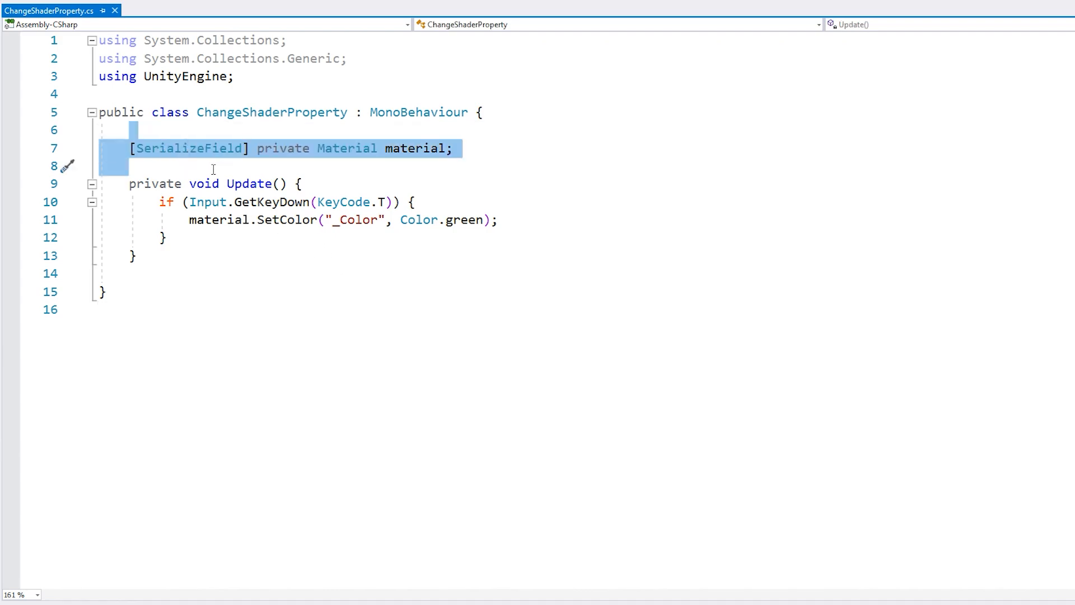
pyautogui.click(213, 169)
pyautogui.click(221, 220)
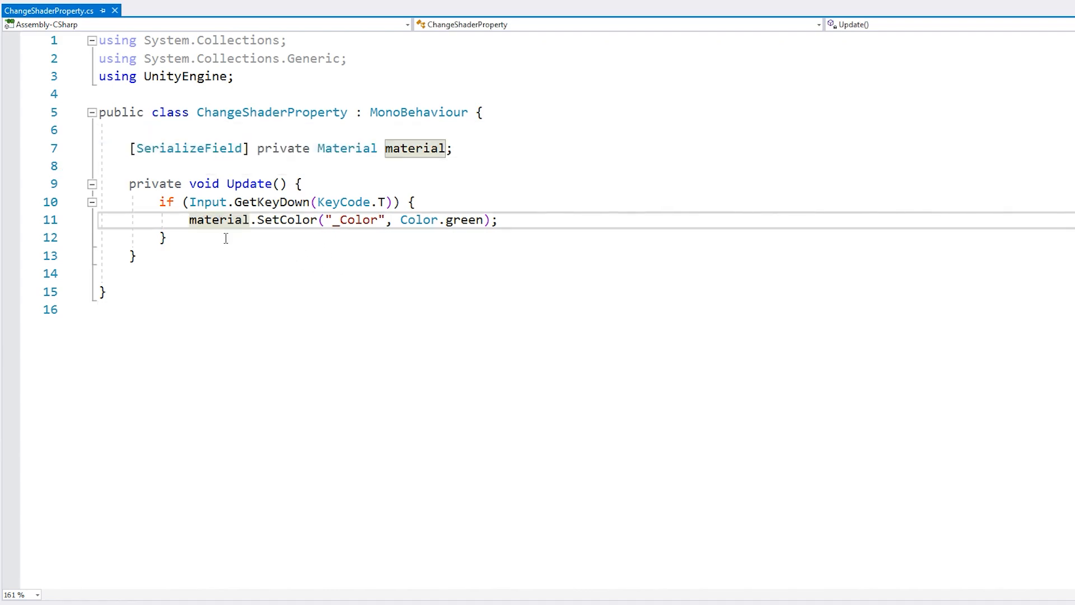
pyautogui.click(287, 219)
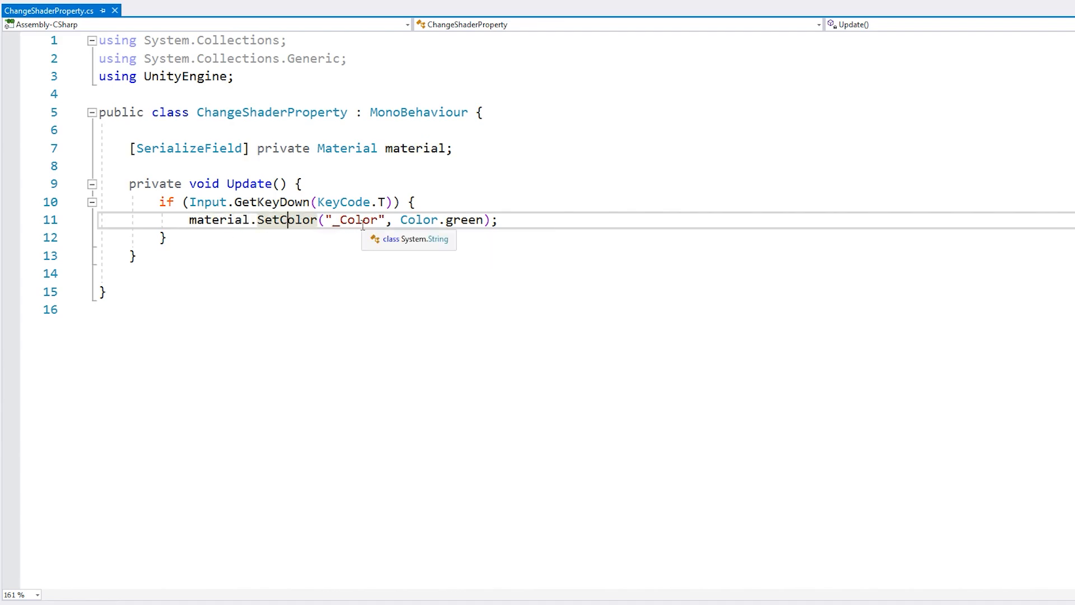
pyautogui.moveTo(423, 219); pyautogui.dragTo(460, 222)
pyautogui.click(462, 224)
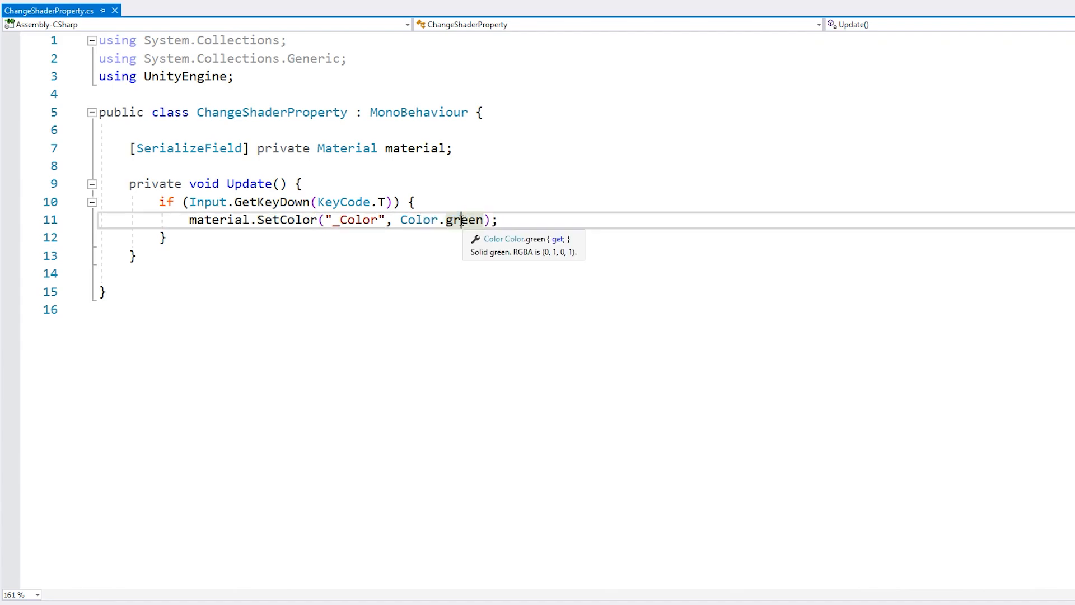
pyautogui.doubleClick(382, 202)
pyautogui.click(355, 220)
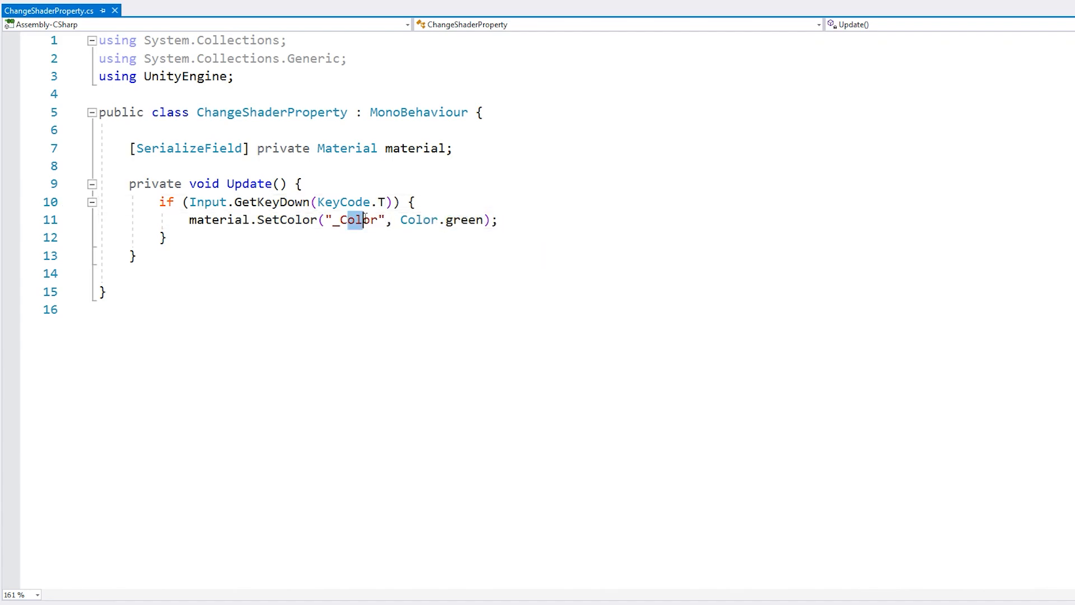
pyautogui.moveTo(446, 220); pyautogui.dragTo(466, 224)
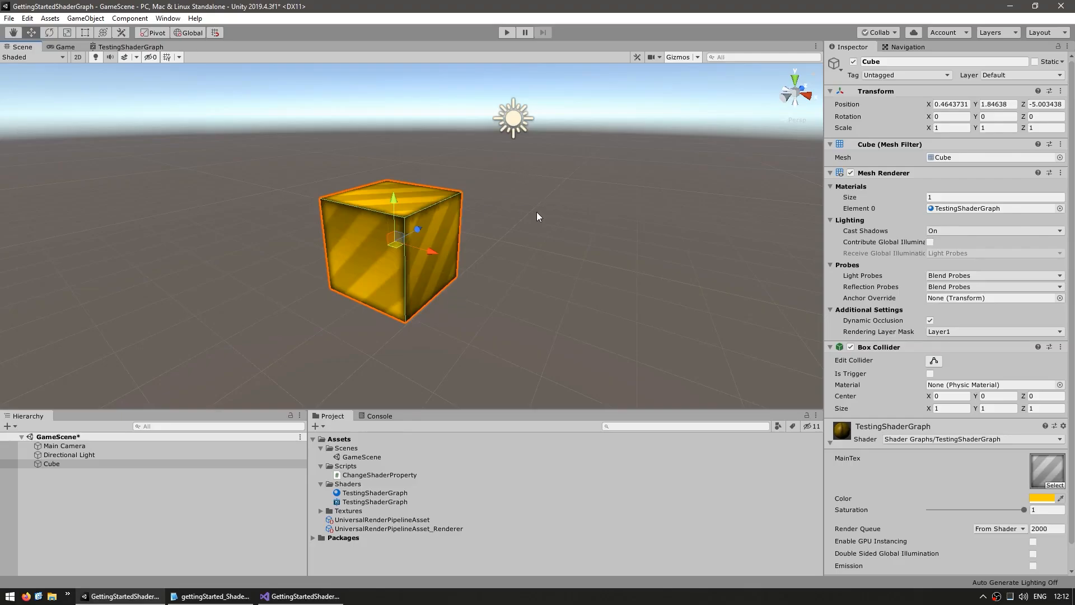
# - Attach the ChangeShaderProperty script to the cube with TestingShaderGraph as its Material, and play the scene to trigger the color change
pyautogui.moveTo(375, 475); pyautogui.dragTo(877, 420)
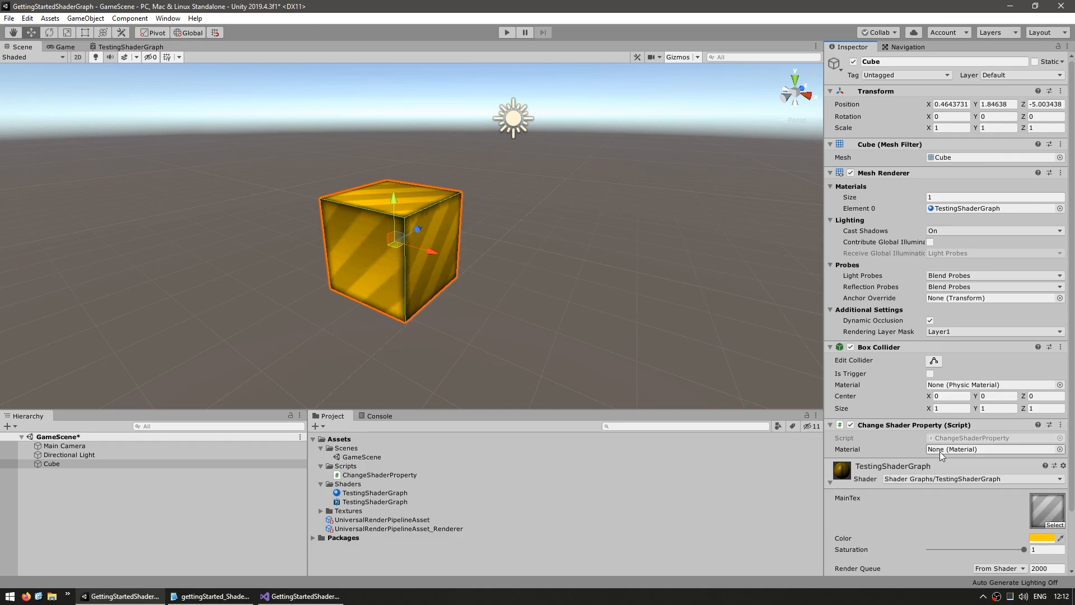
pyautogui.moveTo(372, 492); pyautogui.dragTo(963, 449)
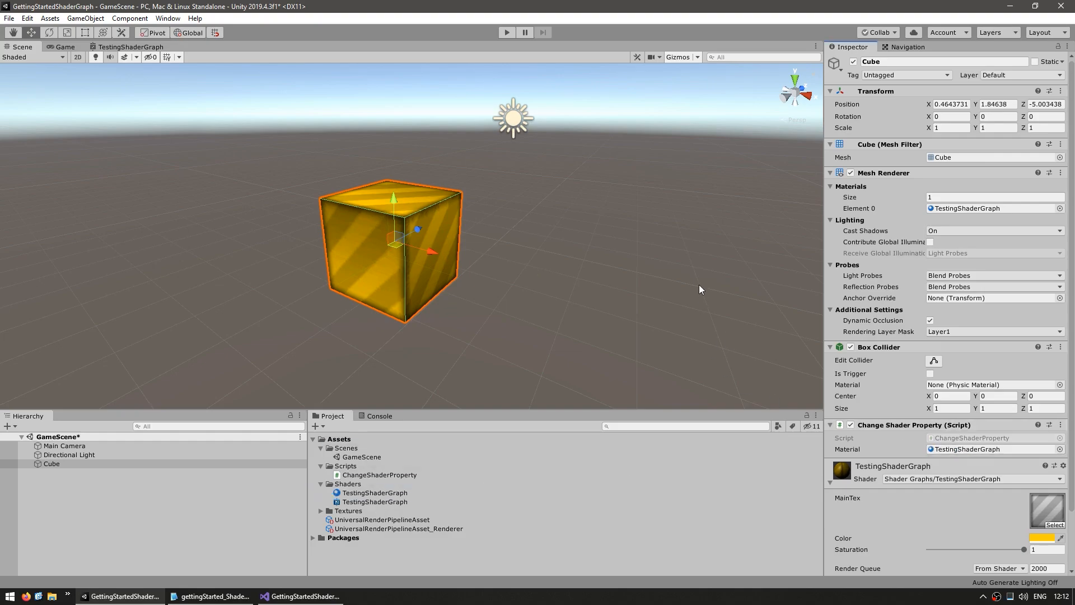
pyautogui.click(507, 33)
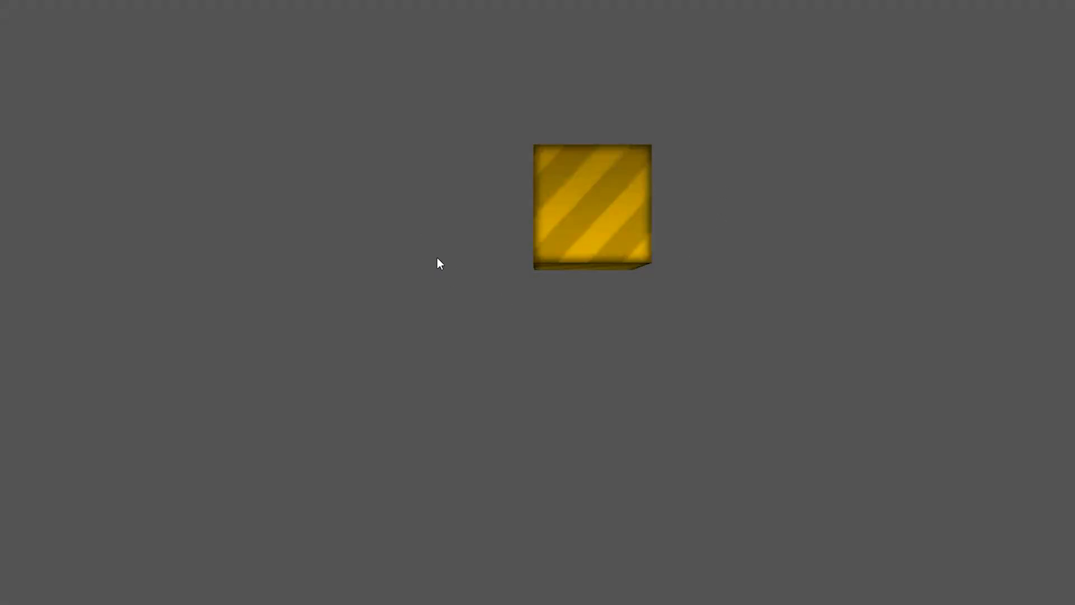
pyautogui.press('space')
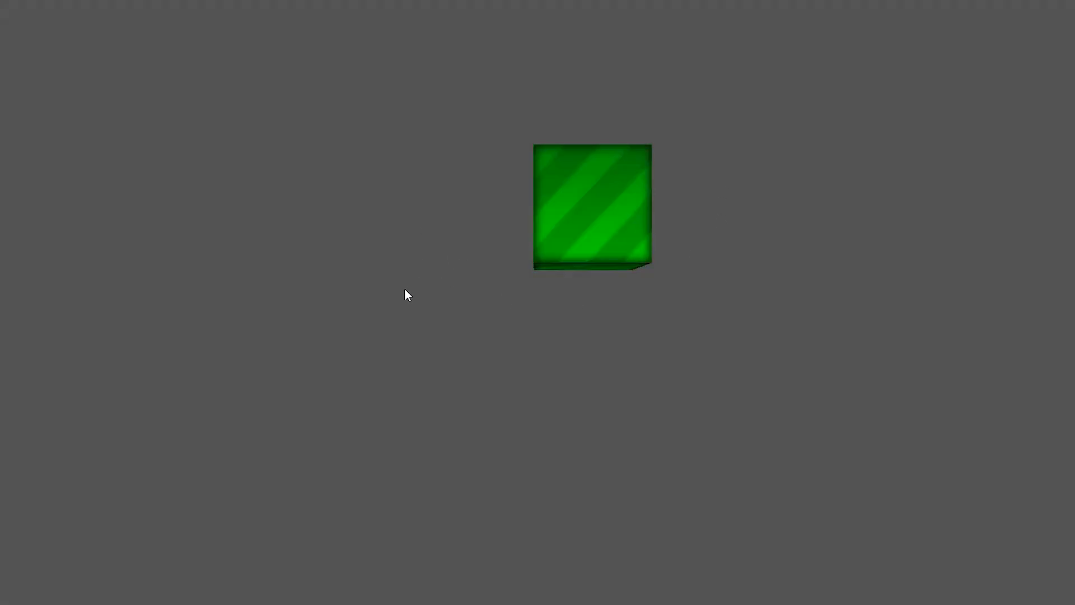